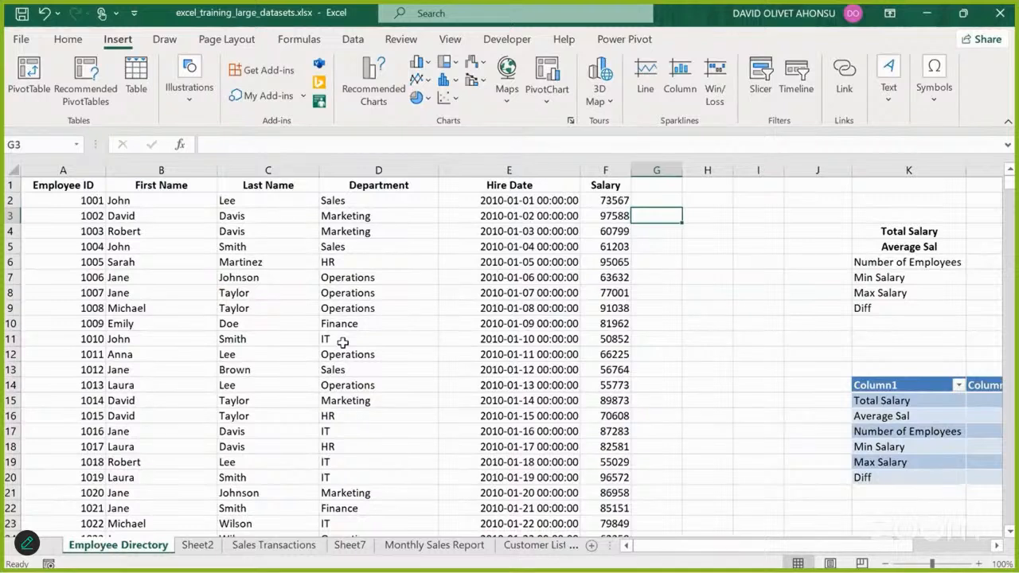
# Step: Insert a PivotTable based on the Employee Directory data on a new worksheet
pyautogui.click(247, 327)
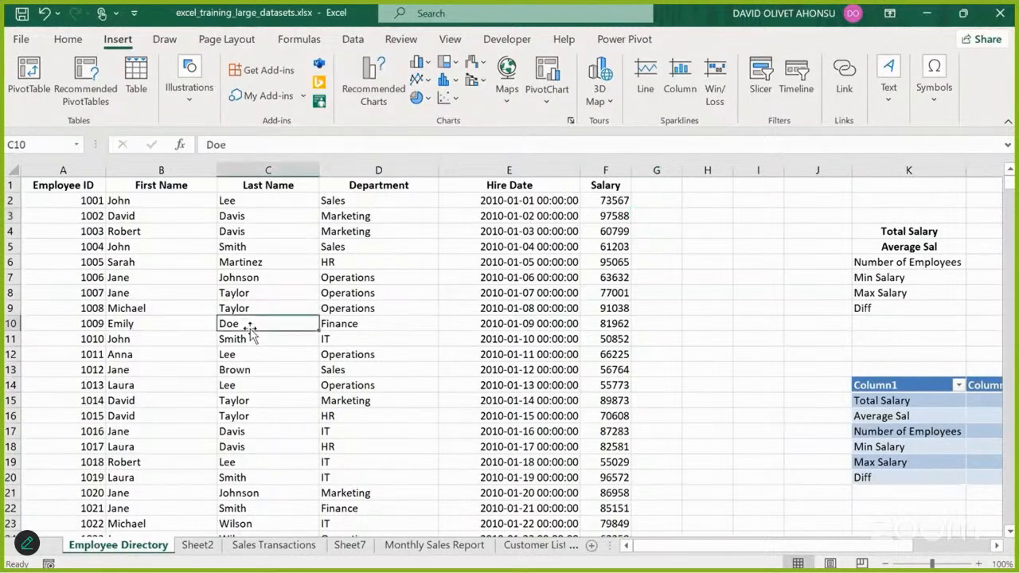
pyautogui.click(29, 75)
pyautogui.click(663, 428)
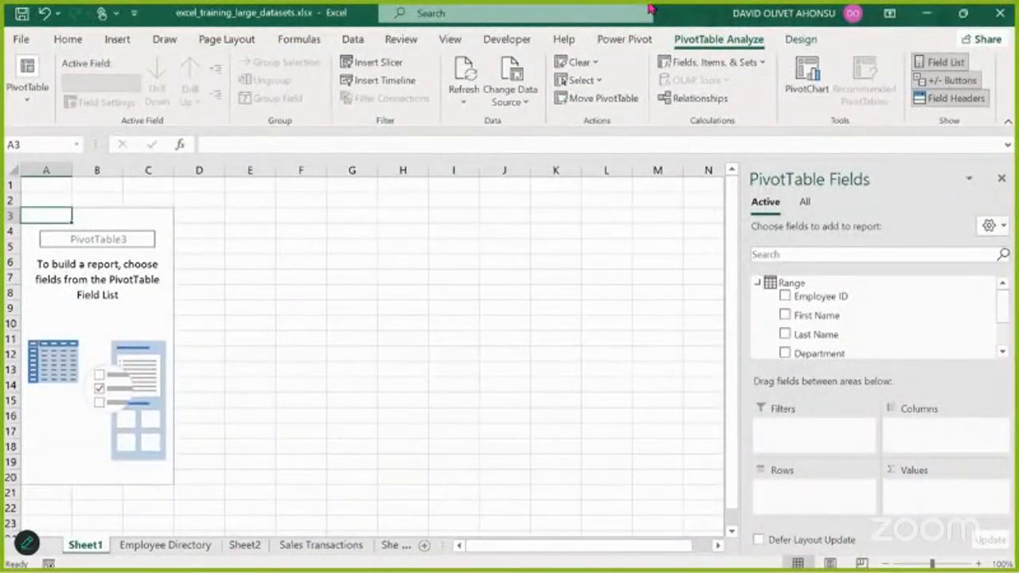
# Step: Add First Name to the PivotTable's rows and Salary to its values
pyautogui.moveTo(997, 311); pyautogui.dragTo(997, 338)
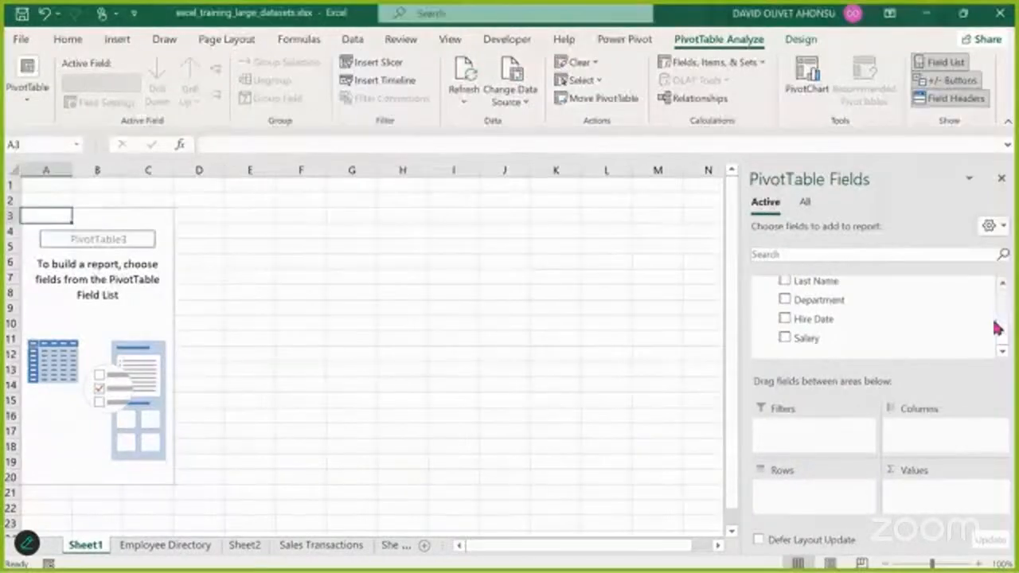
pyautogui.scroll(2, 995, 311)
pyautogui.scroll(-1, 995, 312)
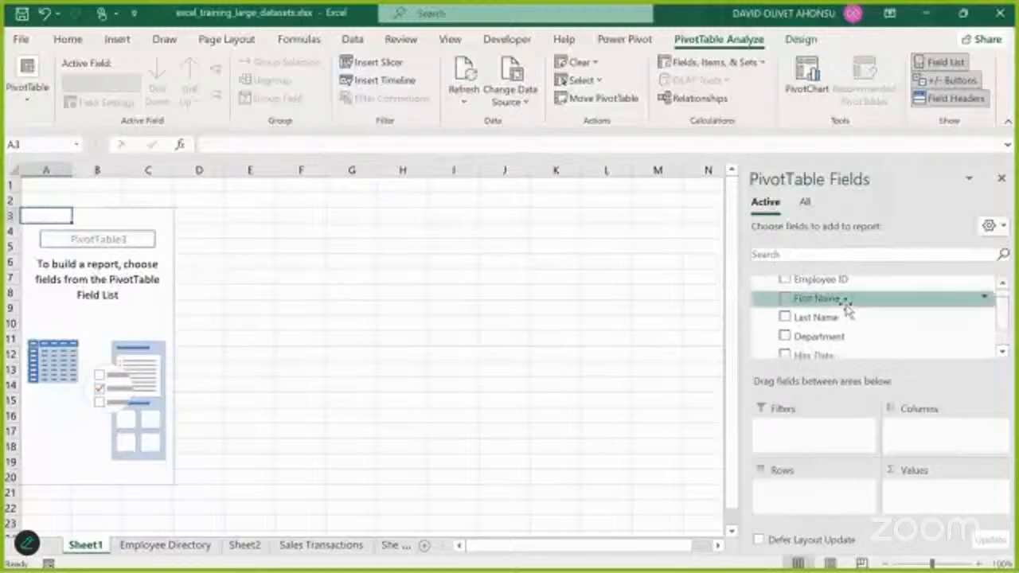
pyautogui.moveTo(844, 309); pyautogui.dragTo(832, 497)
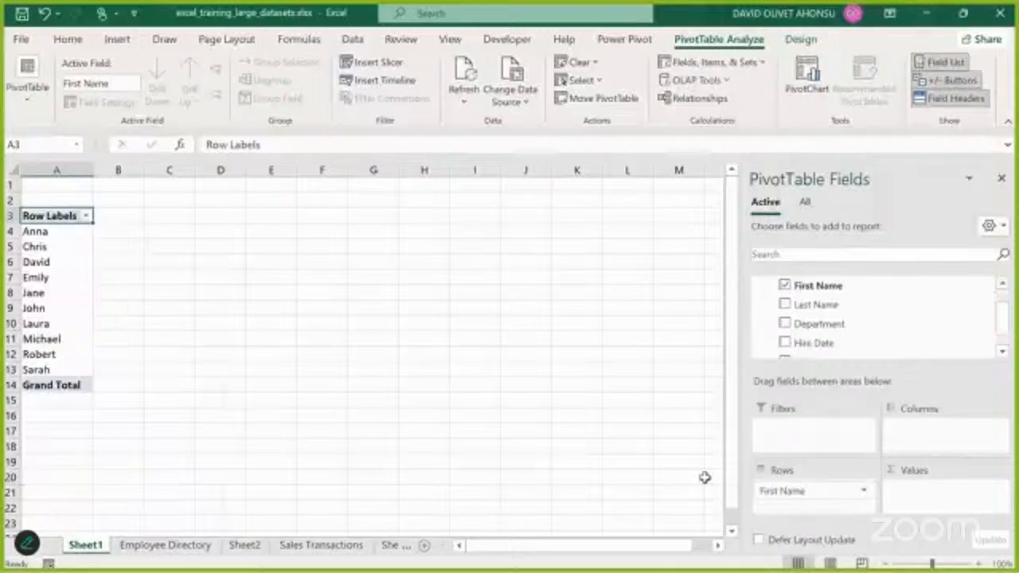
pyautogui.scroll(-1, 994, 348)
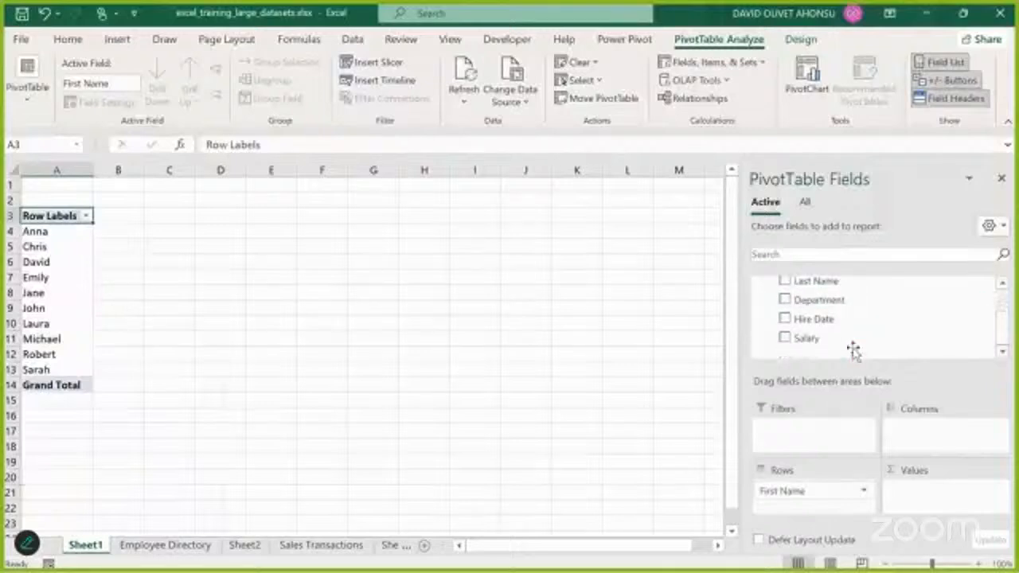
pyautogui.moveTo(848, 342); pyautogui.dragTo(920, 497)
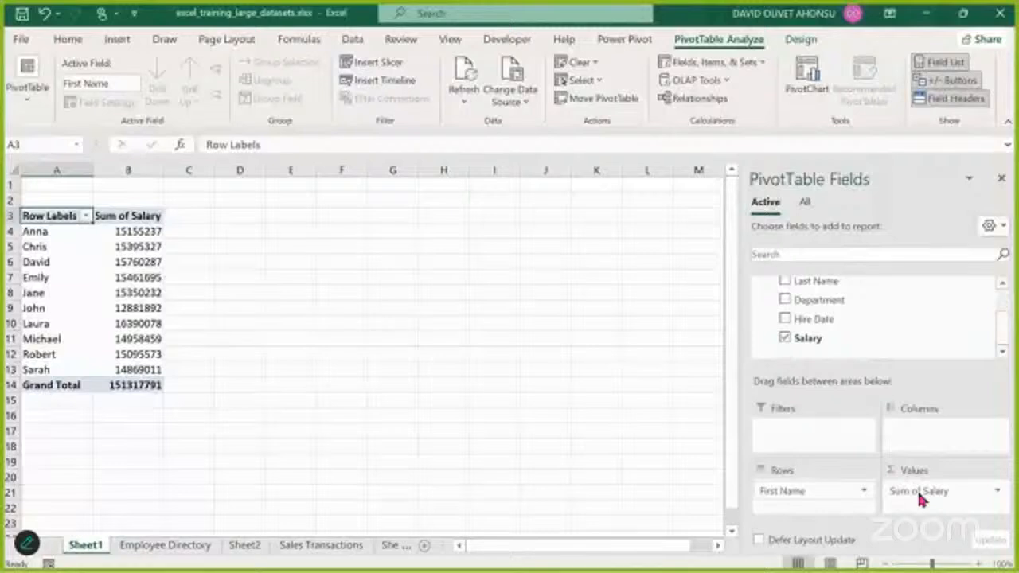
# Step: Summarize the PivotTable's Salary value field by Average
pyautogui.click(996, 490)
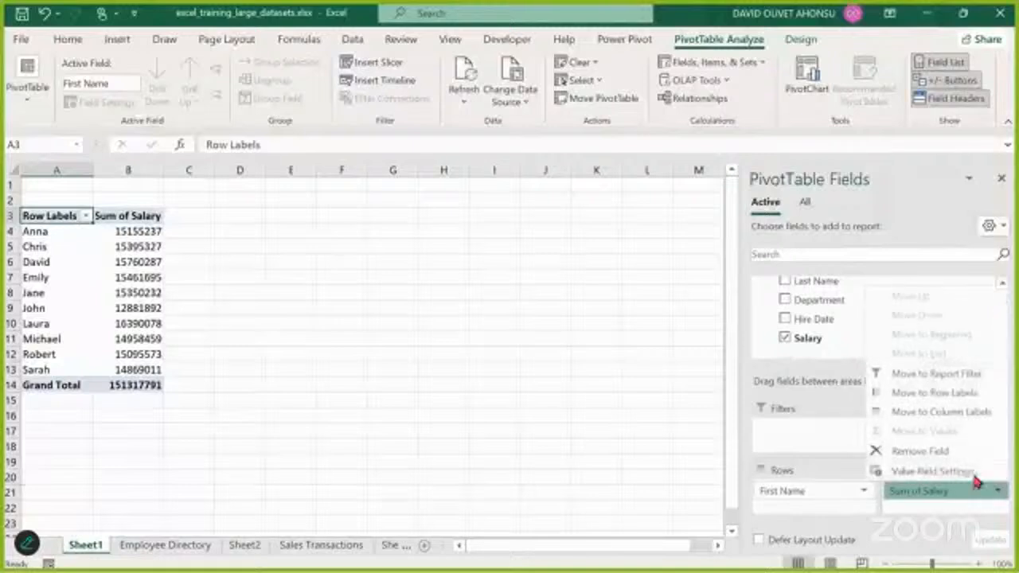
pyautogui.click(946, 471)
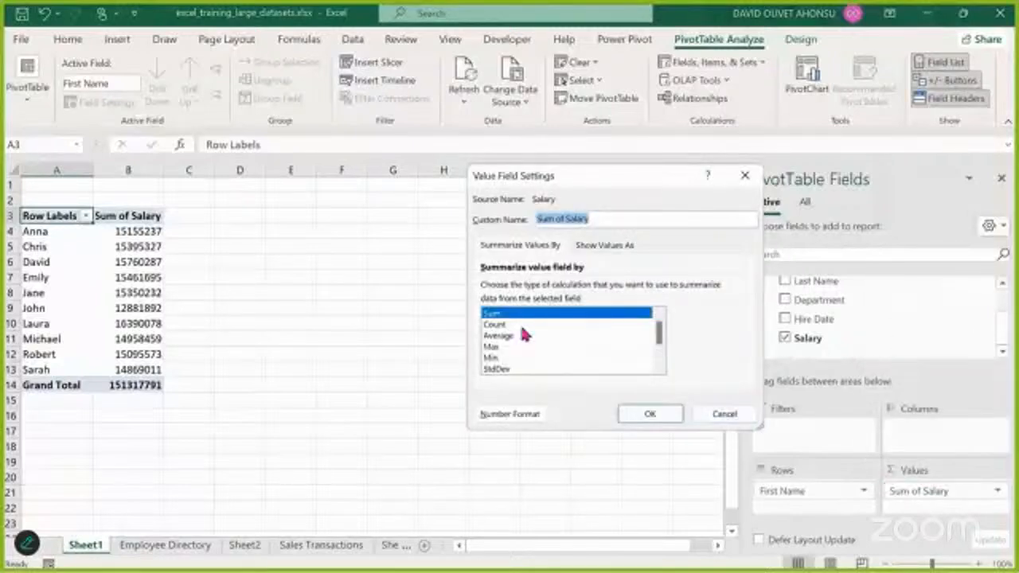
pyautogui.click(514, 337)
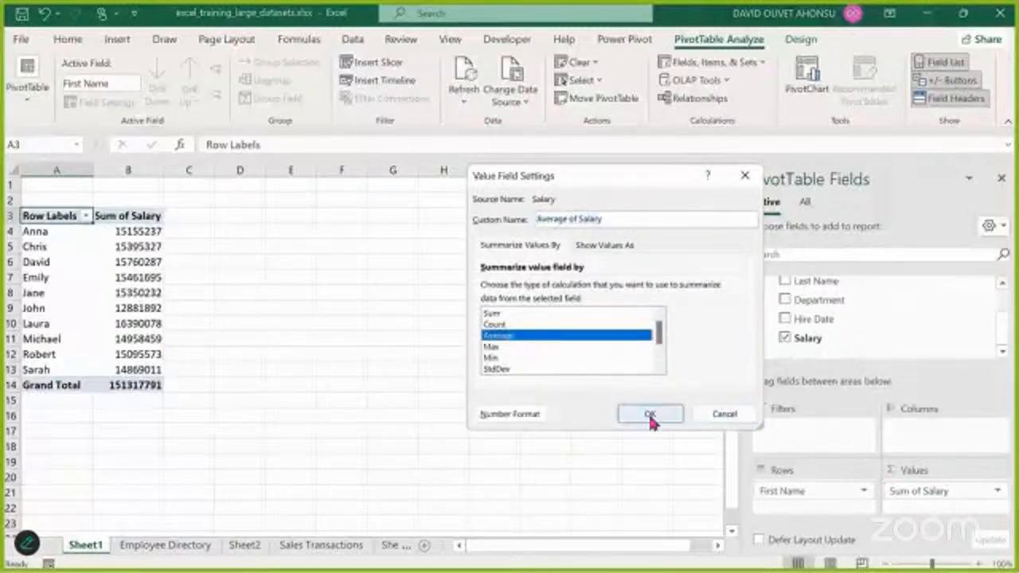
pyautogui.click(650, 417)
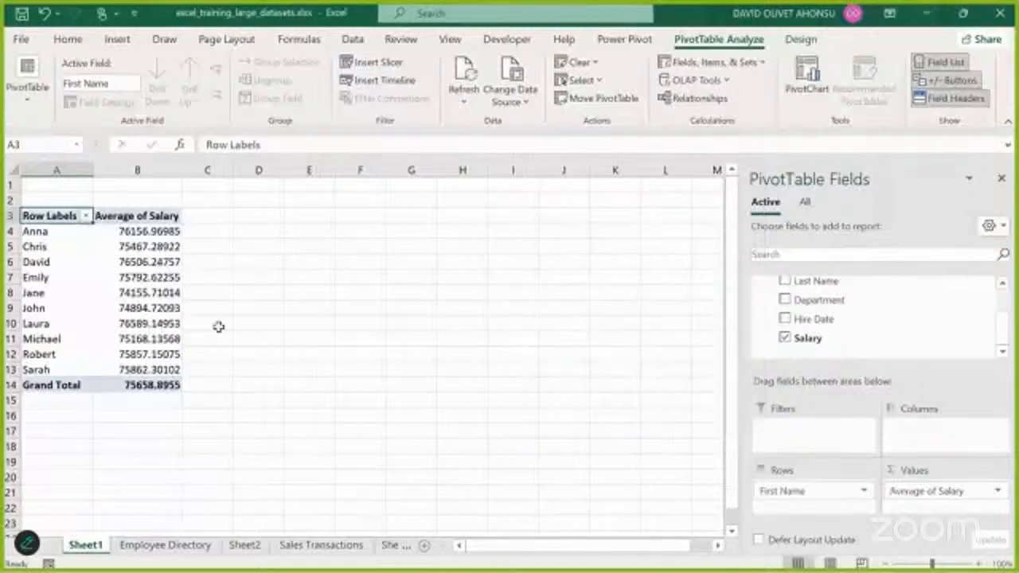
# Step: Format the average salary cells B4 to B14, including the grand total, as Accounting with the ₦ Igbo currency symbol
pyautogui.click(132, 230)
pyautogui.hotkey('shift', 'Down')
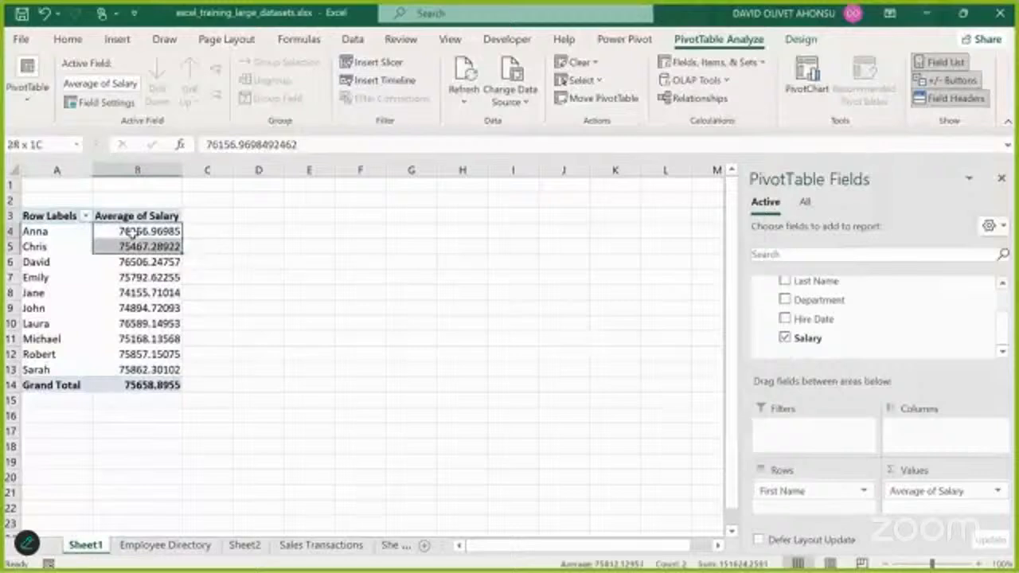
pyautogui.hotkey('shift', 'Down')
pyautogui.hotkey('shift', 'Down')
pyautogui.hotkey('shift', 'Down')
pyautogui.hotkey('shift', 'Down')
pyautogui.hotkey('shift', 'Down')
pyautogui.hotkey('shift', 'Down')
pyautogui.hotkey('shift', 'Down')
pyautogui.hotkey('shift', 'Down')
pyautogui.hotkey('shift', 'Down')
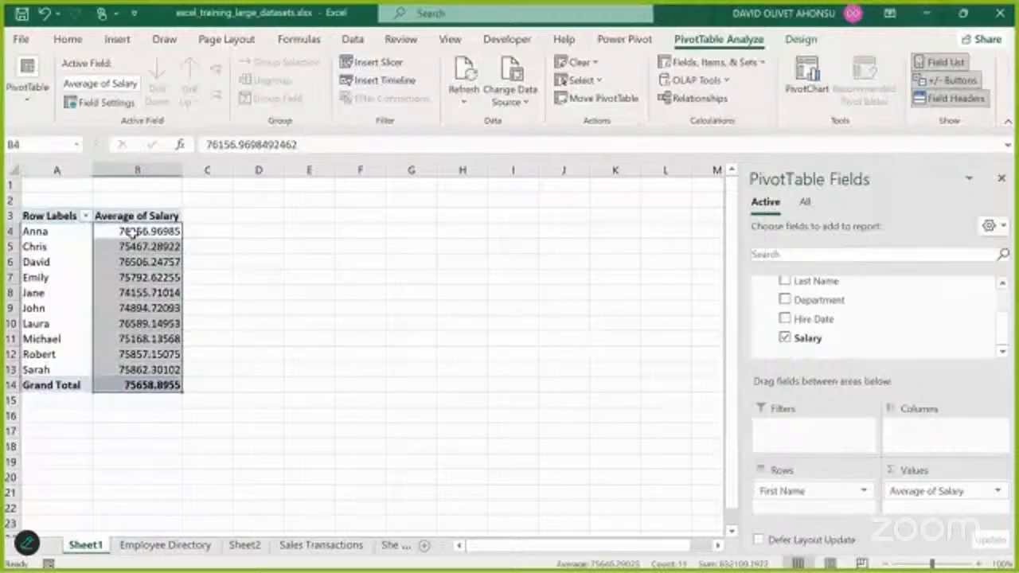
pyautogui.click(70, 40)
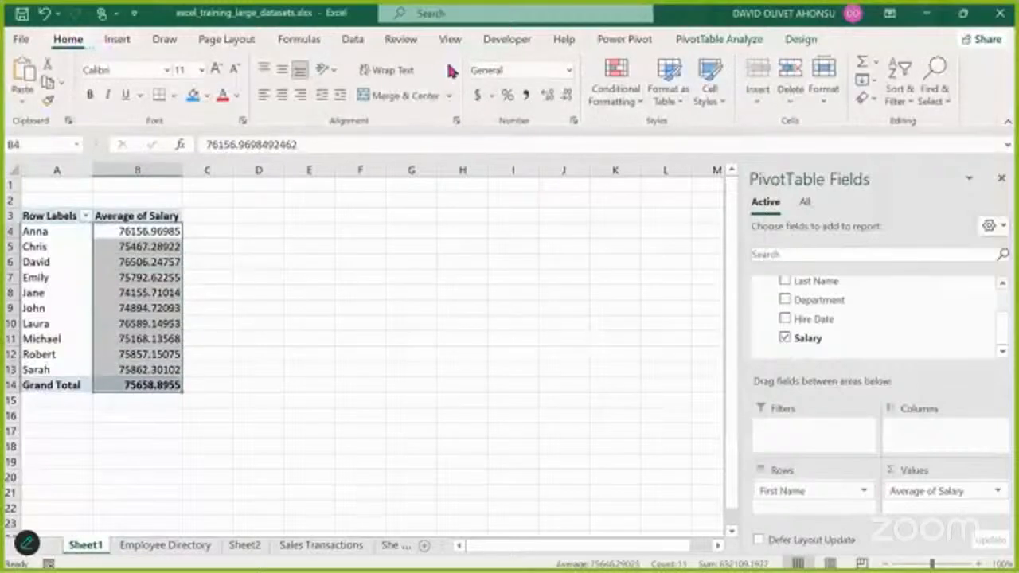
pyautogui.click(493, 96)
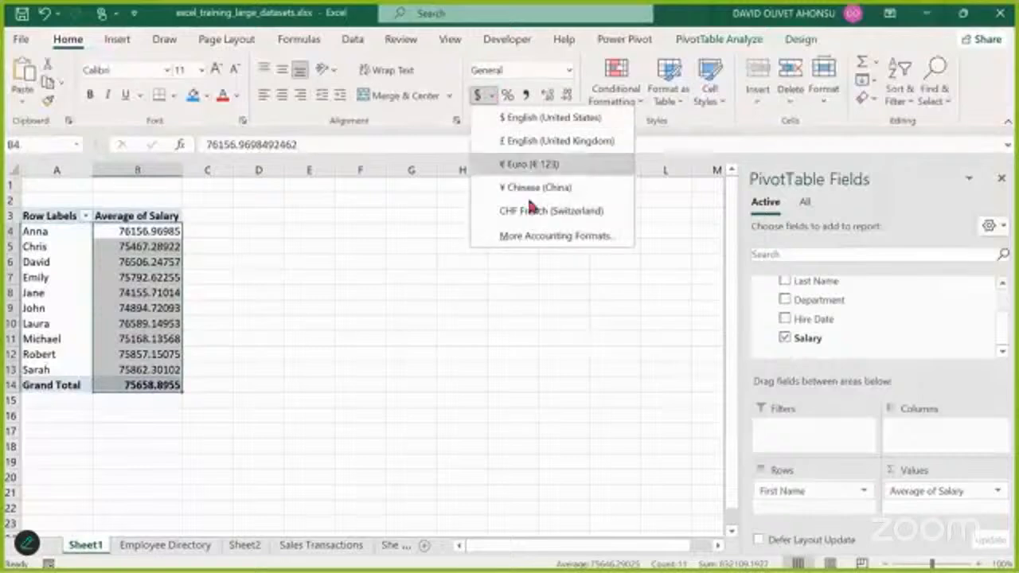
pyautogui.click(541, 236)
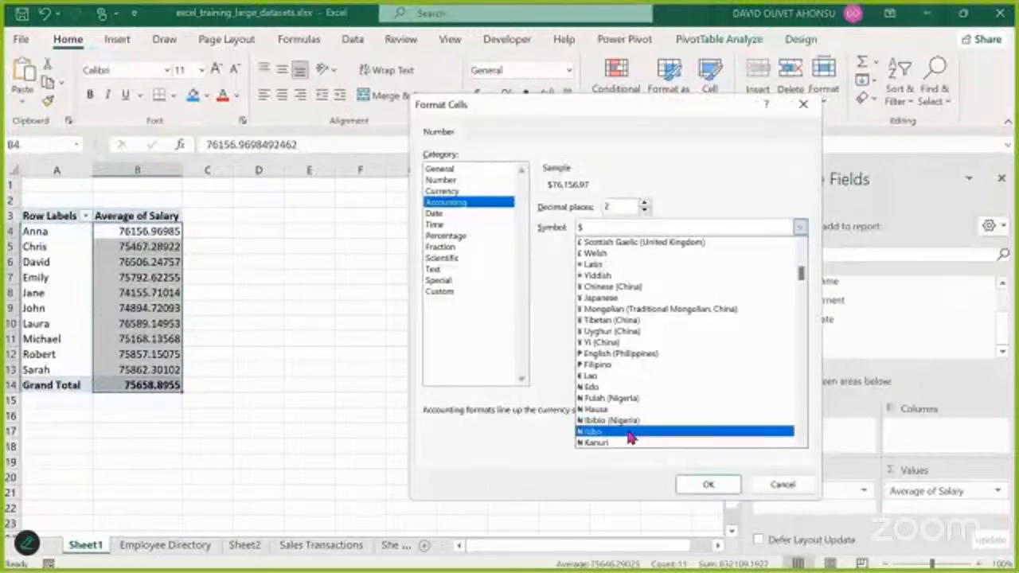
pyautogui.click(629, 432)
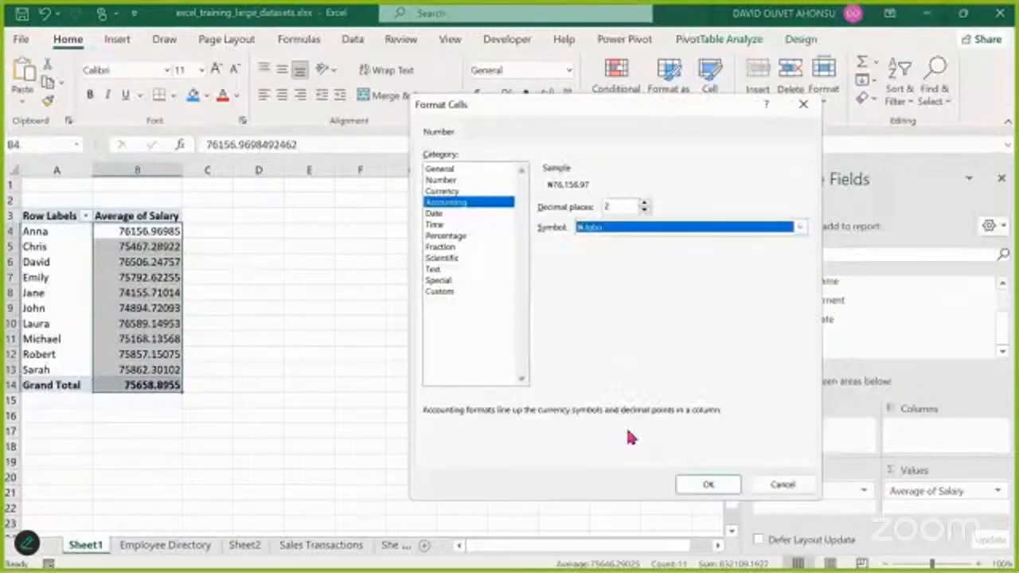
pyautogui.click(708, 481)
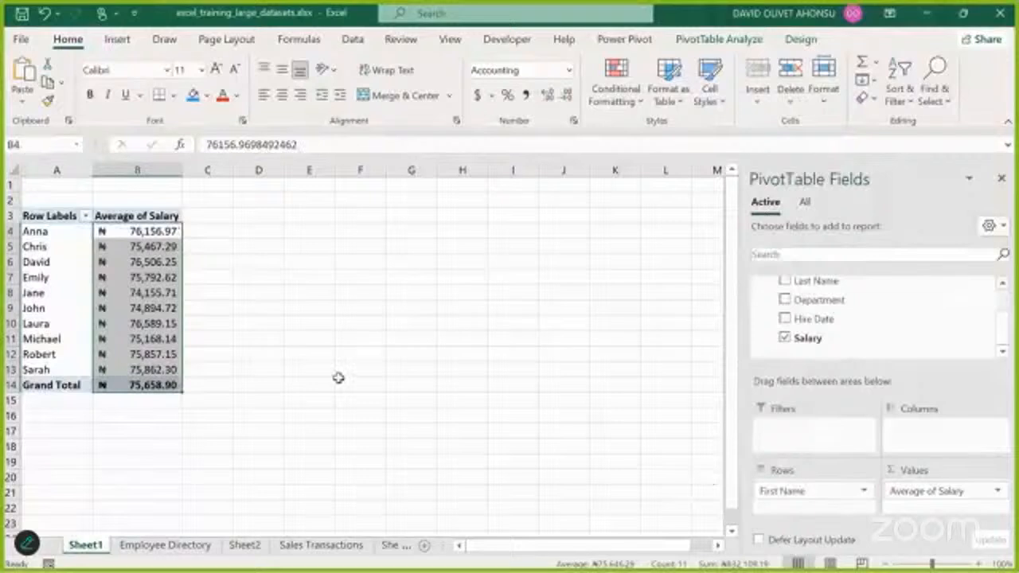
pyautogui.click(230, 293)
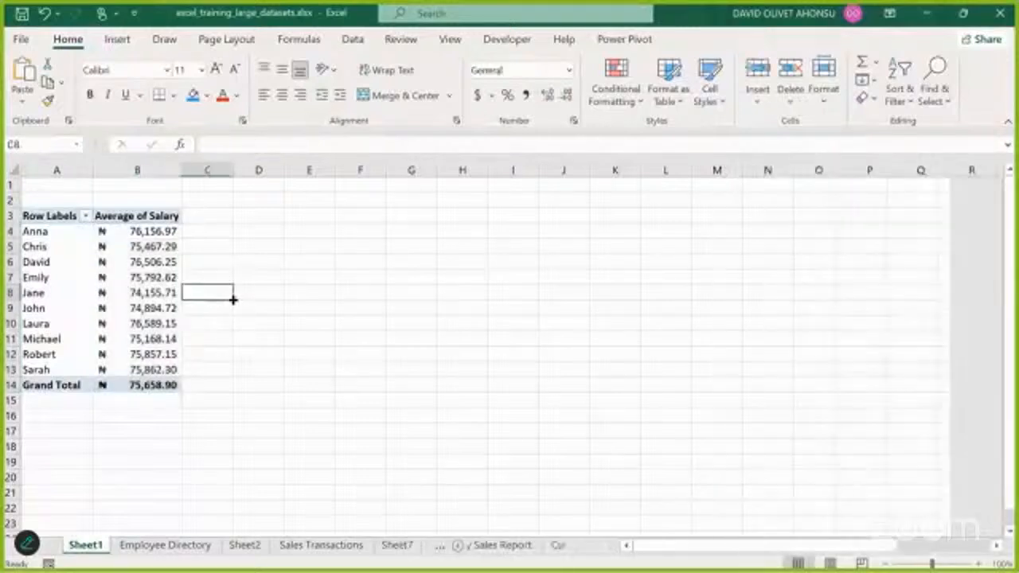
# Step: Insert a Clustered Bar PivotChart from the average salary PivotTable
pyautogui.click(104, 303)
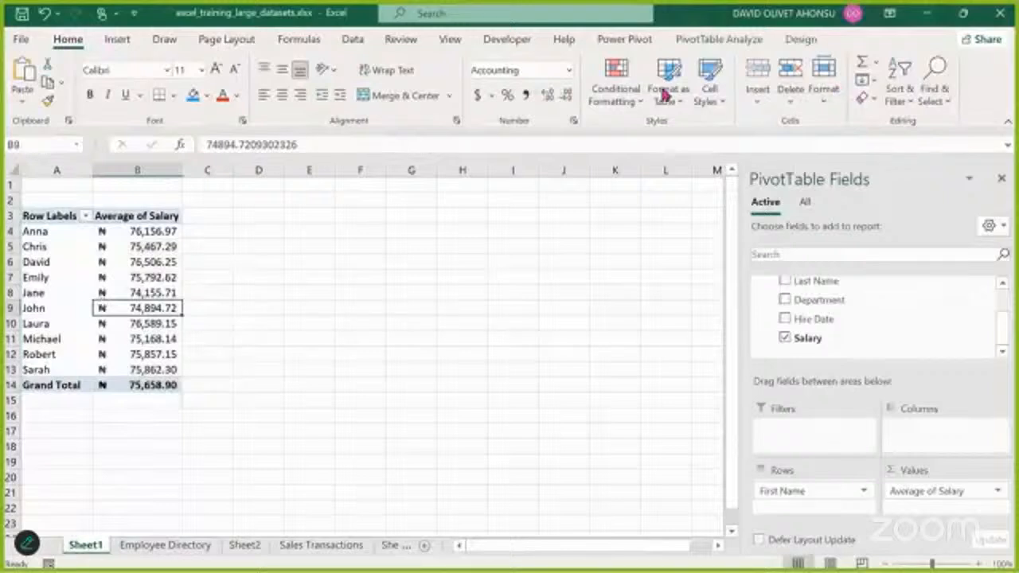
pyautogui.click(740, 40)
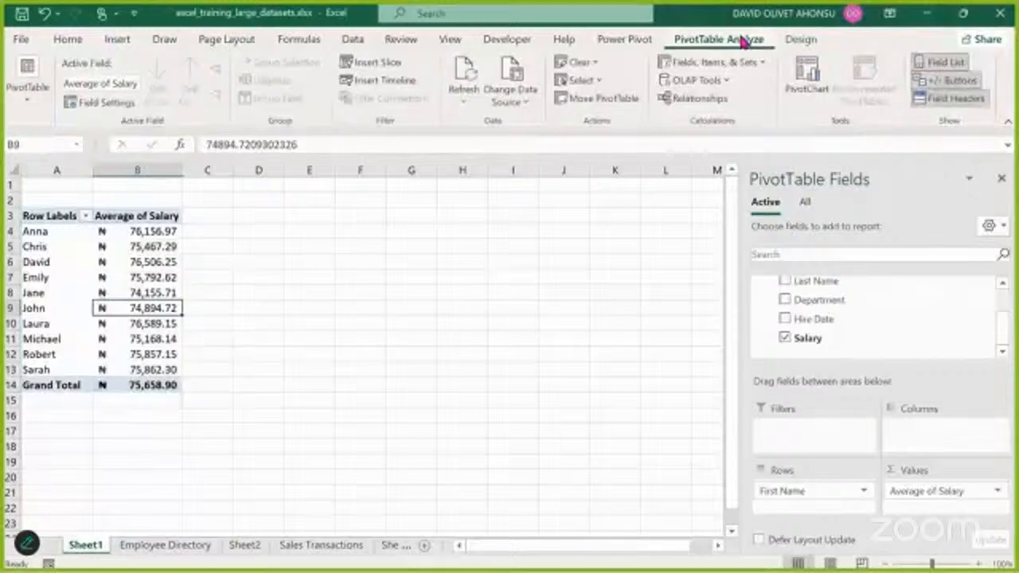
pyautogui.click(811, 70)
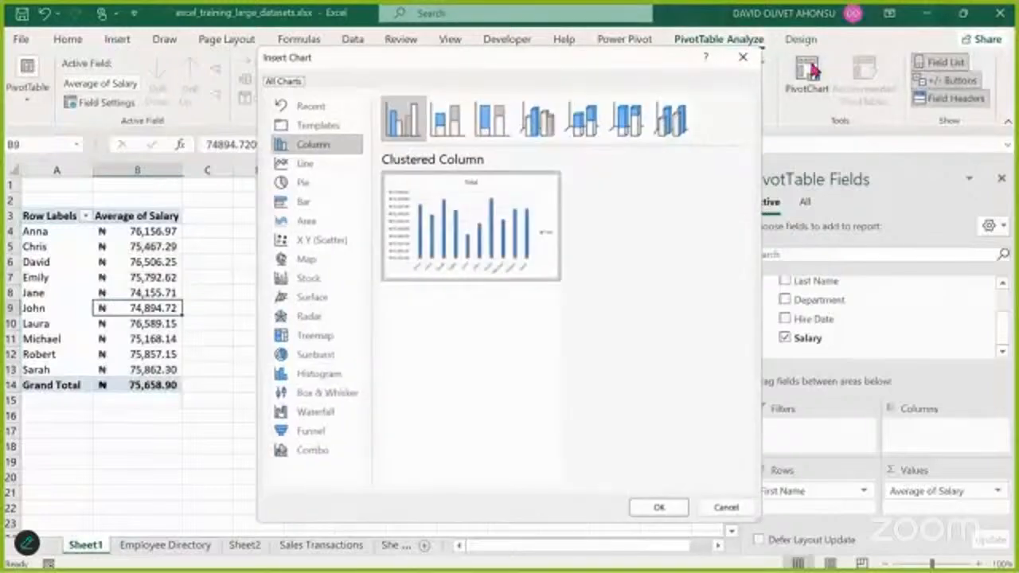
pyautogui.click(305, 206)
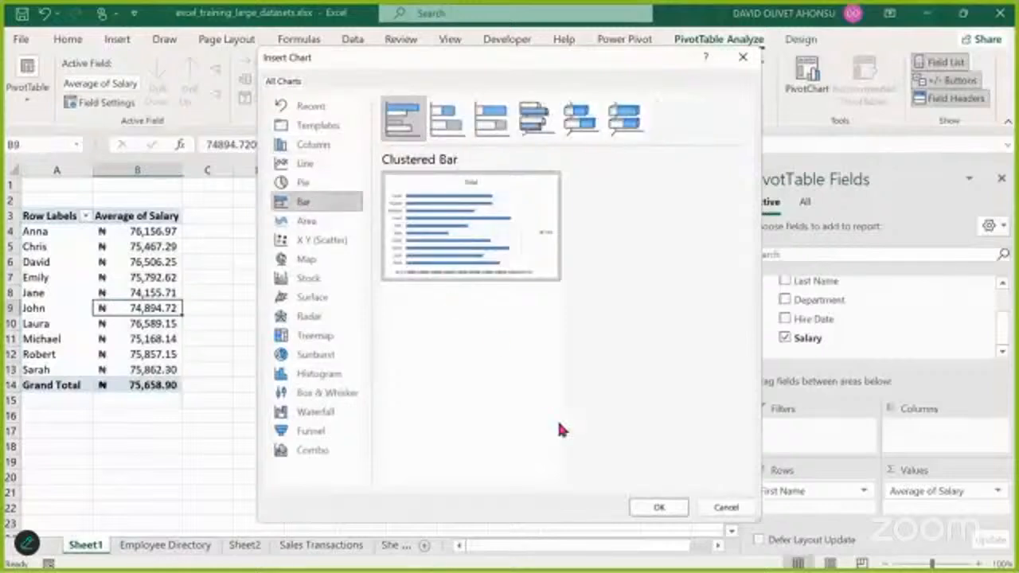
pyautogui.click(654, 506)
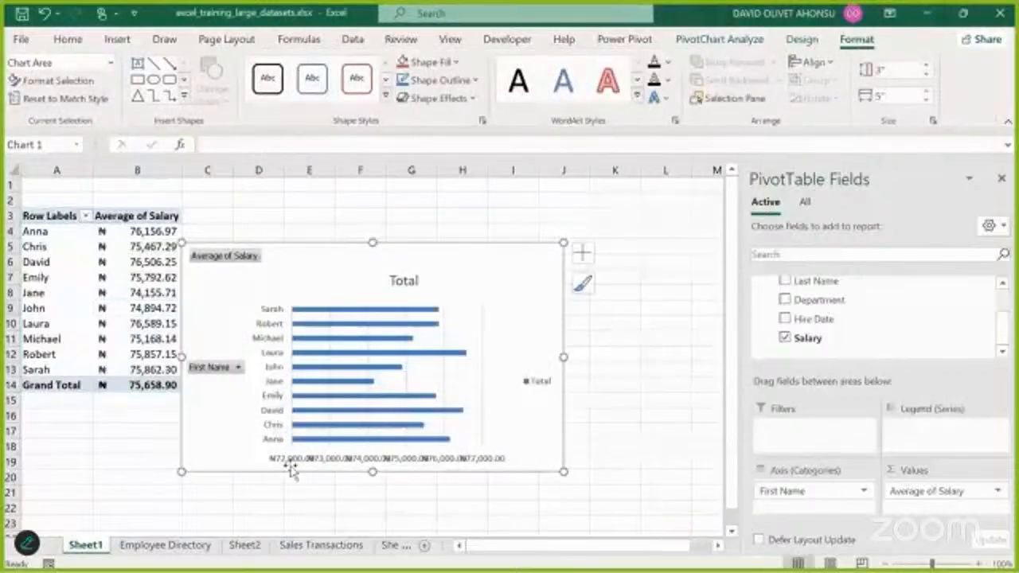
# Step: Try a data table on the bar chart, remove it and add data labels to the bars instead
pyautogui.click(583, 255)
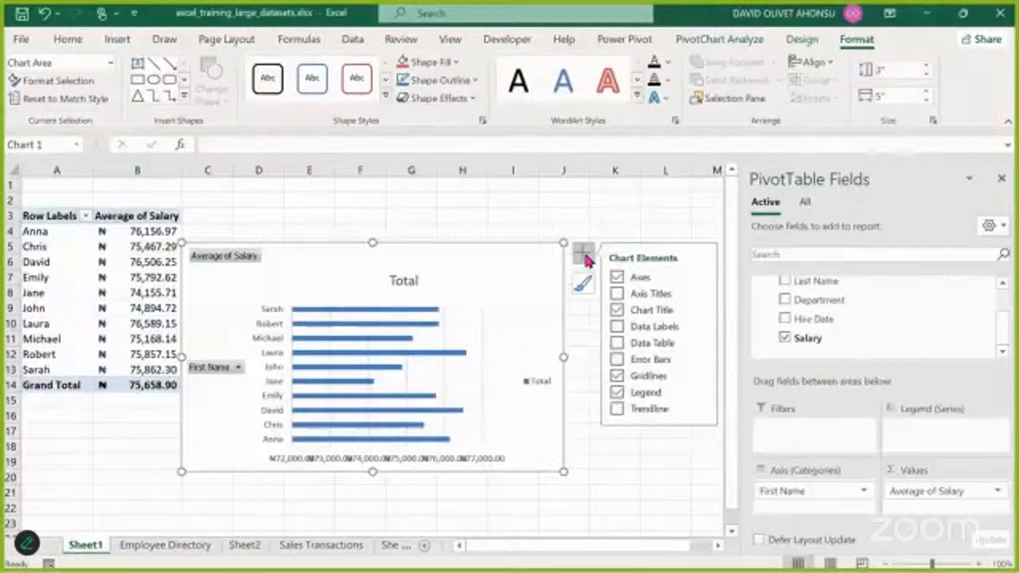
pyautogui.click(617, 343)
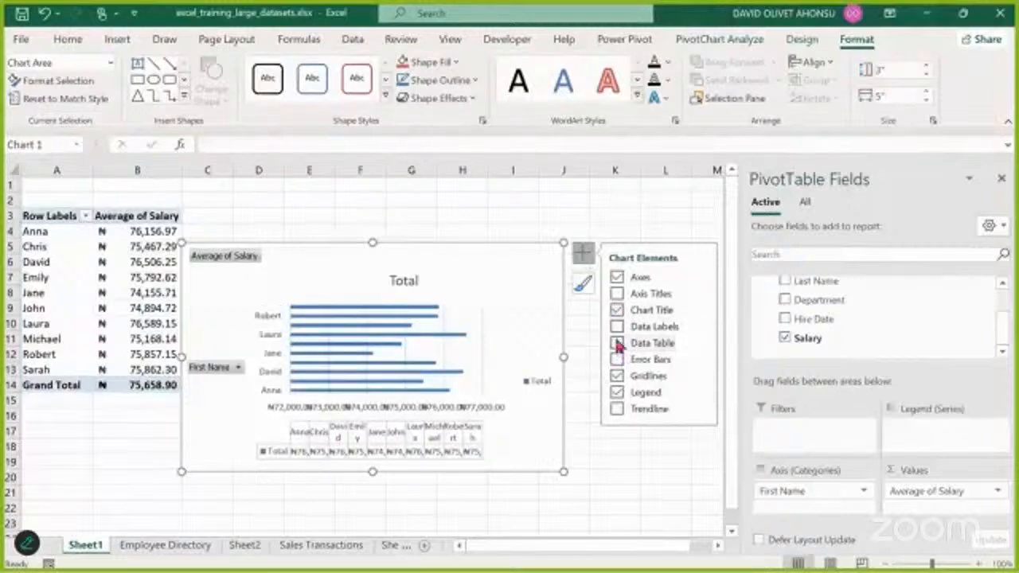
pyautogui.click(617, 343)
pyautogui.click(617, 326)
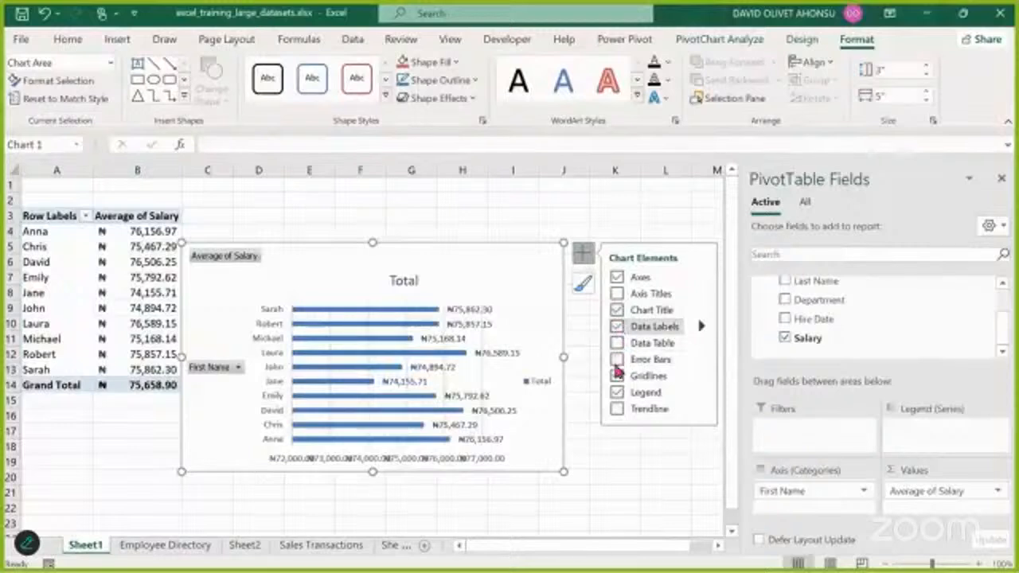
# Step: Add axis titles to the bar chart and remove its legend and gridlines
pyautogui.click(617, 295)
pyautogui.click(617, 297)
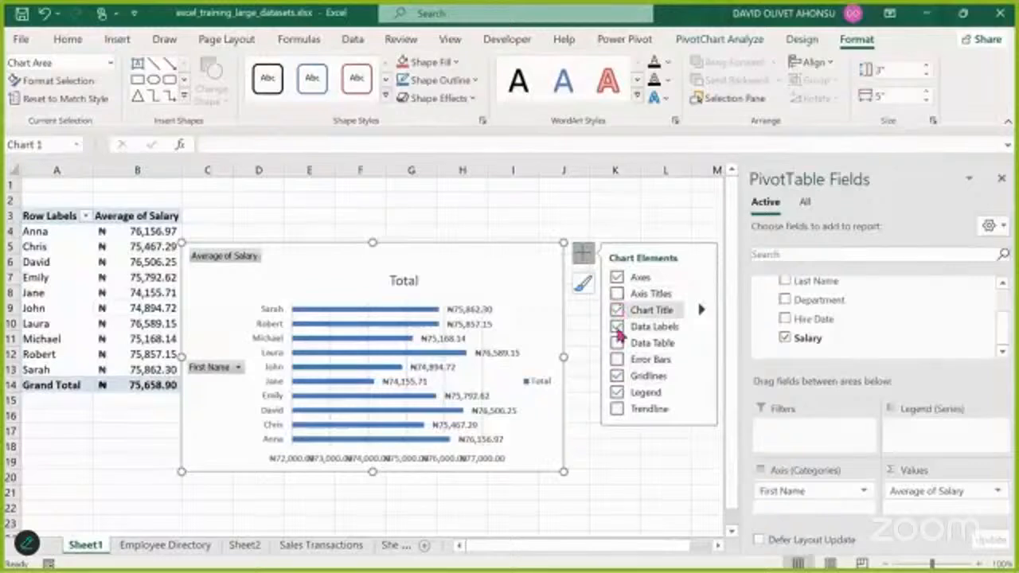
pyautogui.click(617, 343)
pyautogui.click(617, 294)
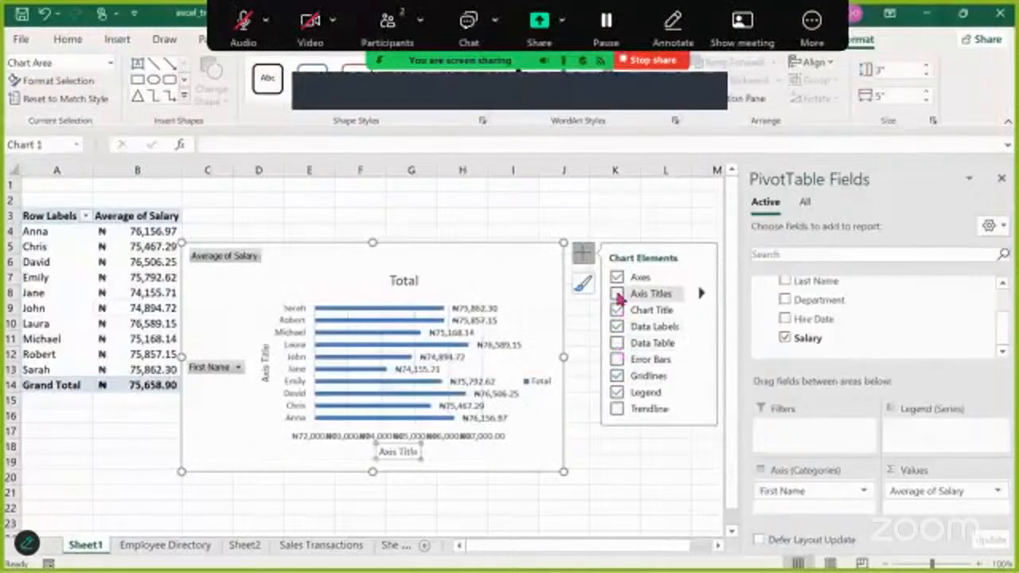
pyautogui.click(617, 392)
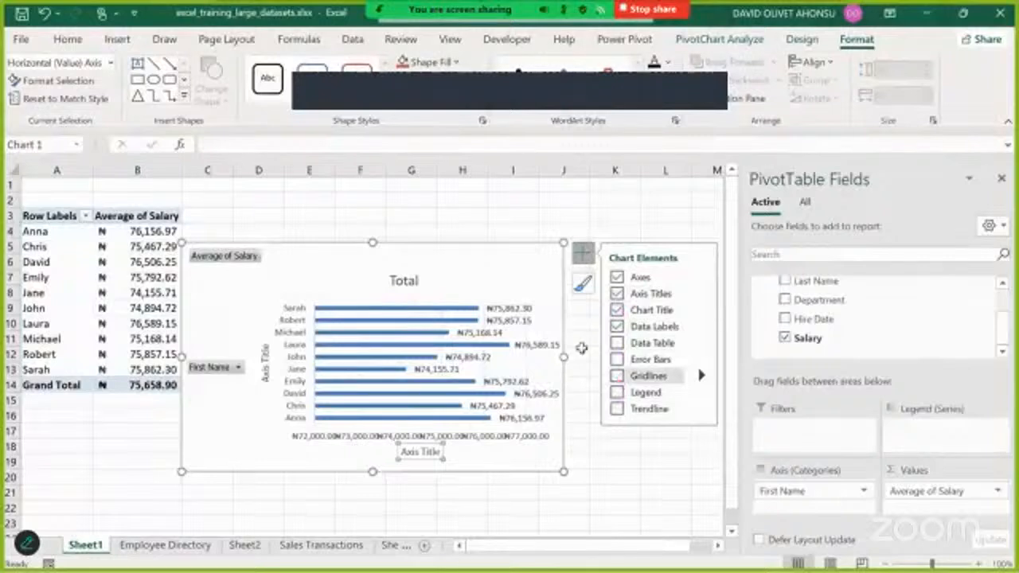
pyautogui.click(580, 342)
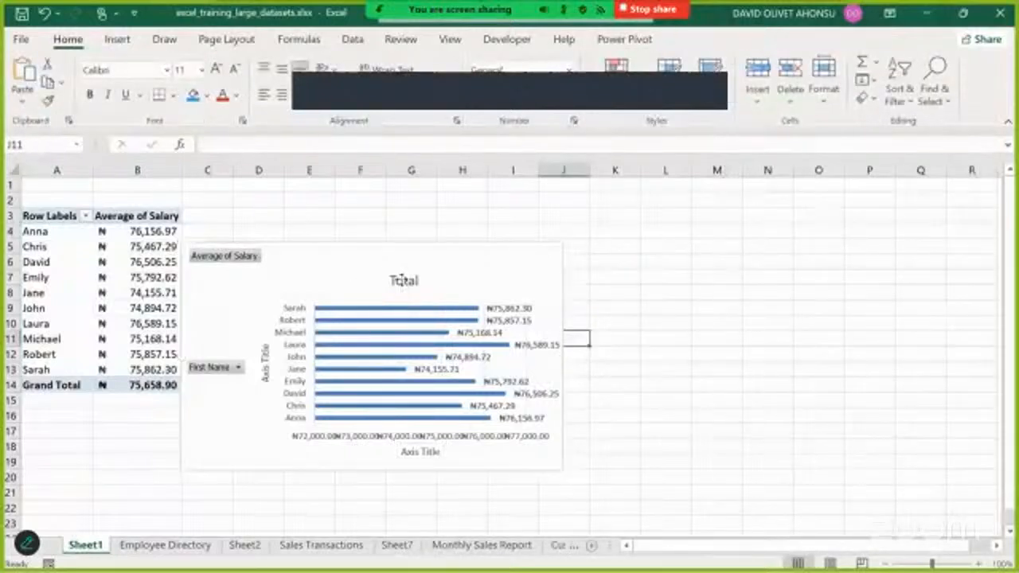
# Step: Change the bar chart's title to "Employees' Average Salary" and move it slightly upward within the chart
pyautogui.click(402, 280)
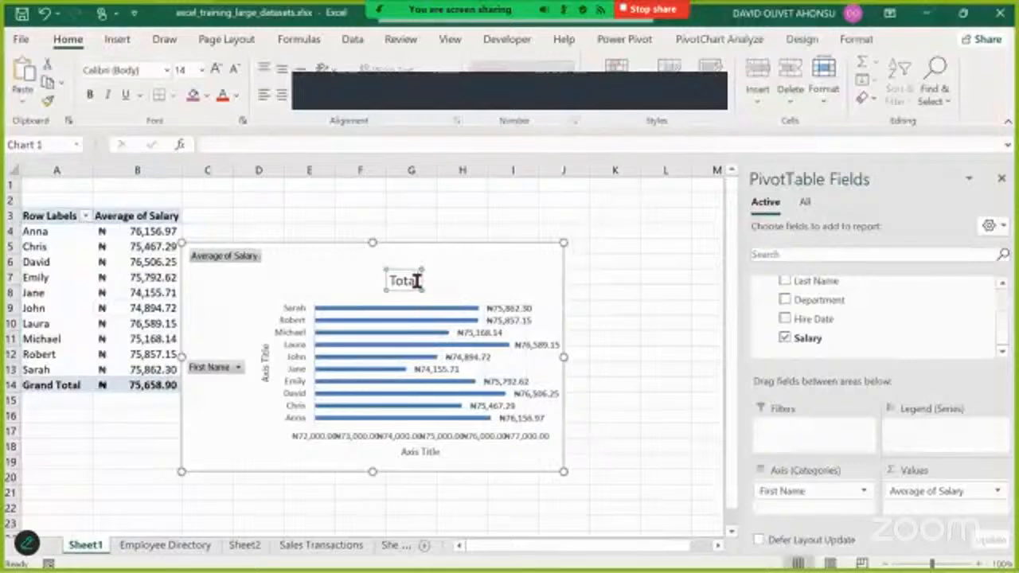
pyautogui.click(416, 281)
pyautogui.press('BackSpace')
pyautogui.press('BackSpace')
pyautogui.press('BackSpace')
pyautogui.press('BackSpace')
pyautogui.press('BackSpace')
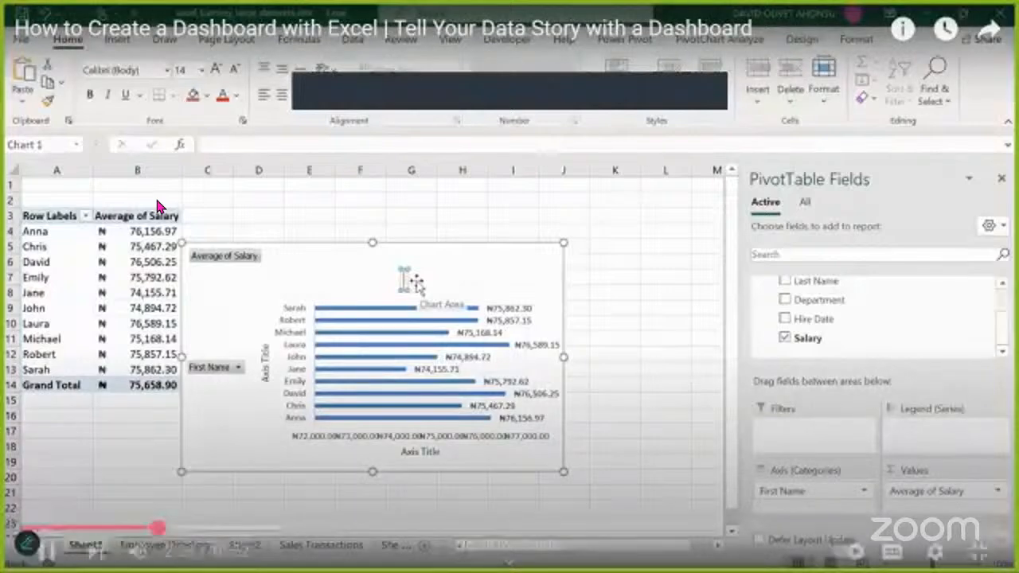
pyautogui.write('A')
pyautogui.press('BackSpace')
pyautogui.write('Em')
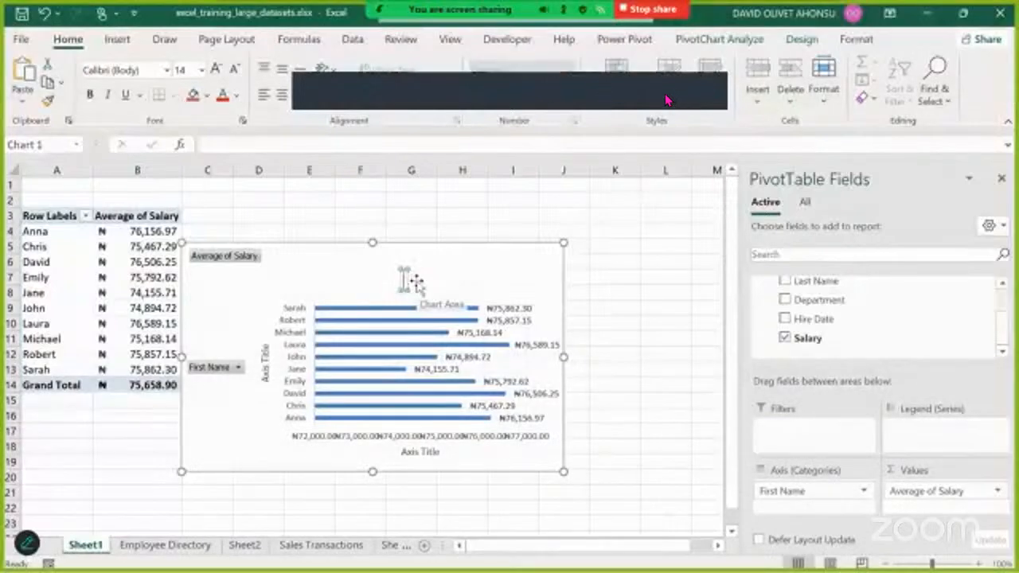
pyautogui.write("ployees'")
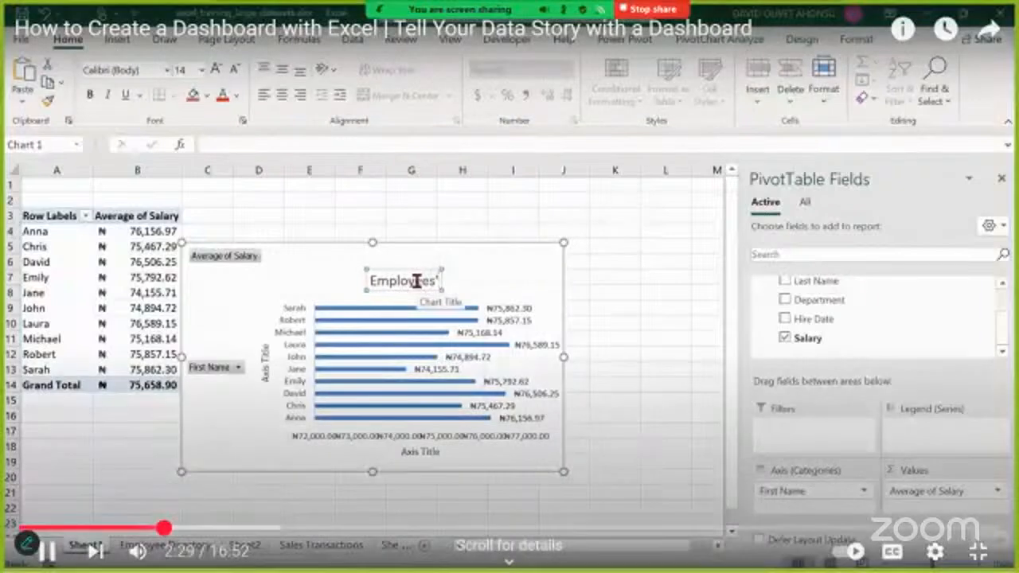
pyautogui.write(' Ava')
pyautogui.press('BackSpace')
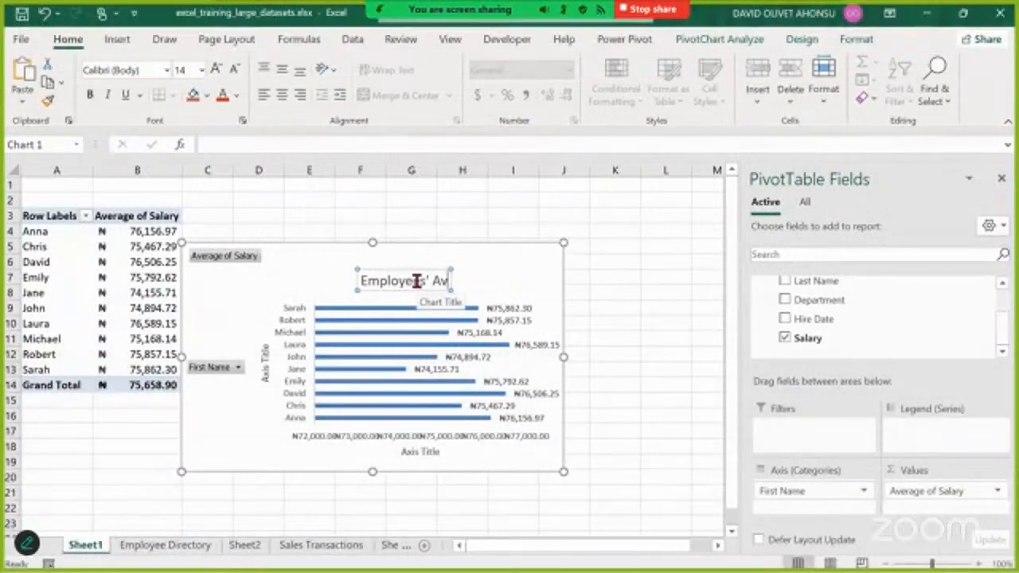
pyautogui.write('erage')
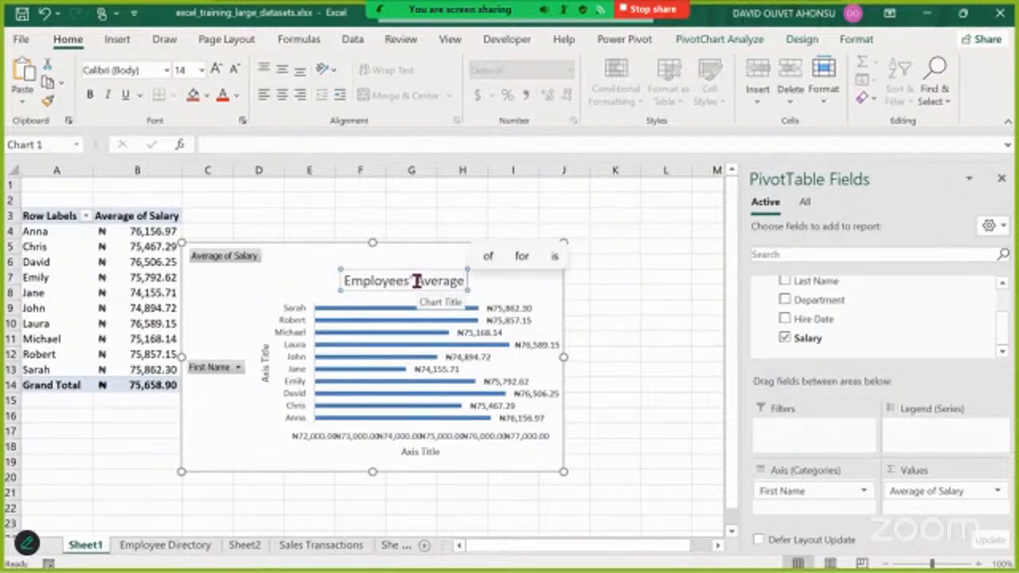
pyautogui.write(' salar')
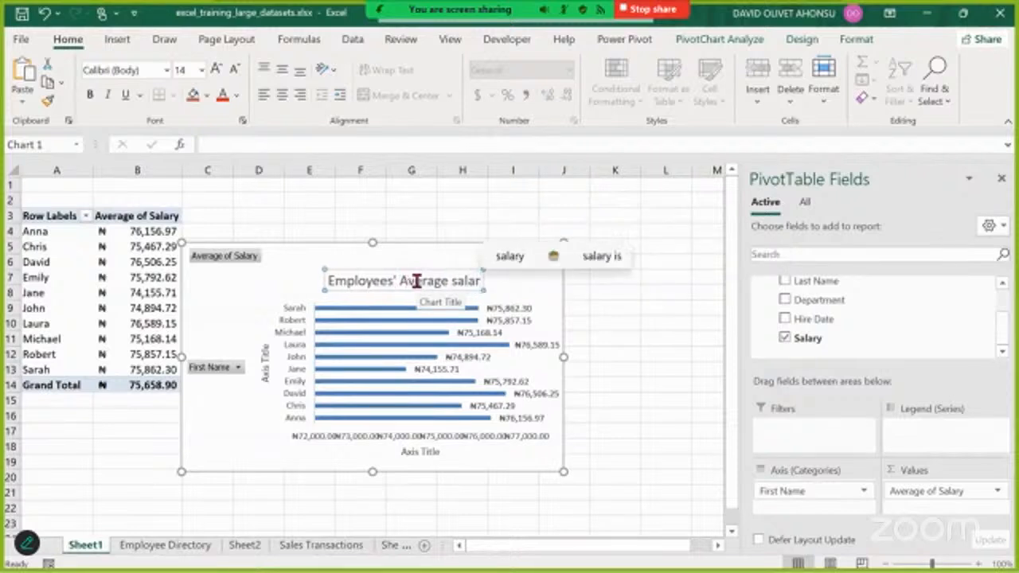
pyautogui.press('BackSpace')
pyautogui.press('BackSpace')
pyautogui.press('BackSpace')
pyautogui.press('BackSpace')
pyautogui.press('BackSpace')
pyautogui.write('S')
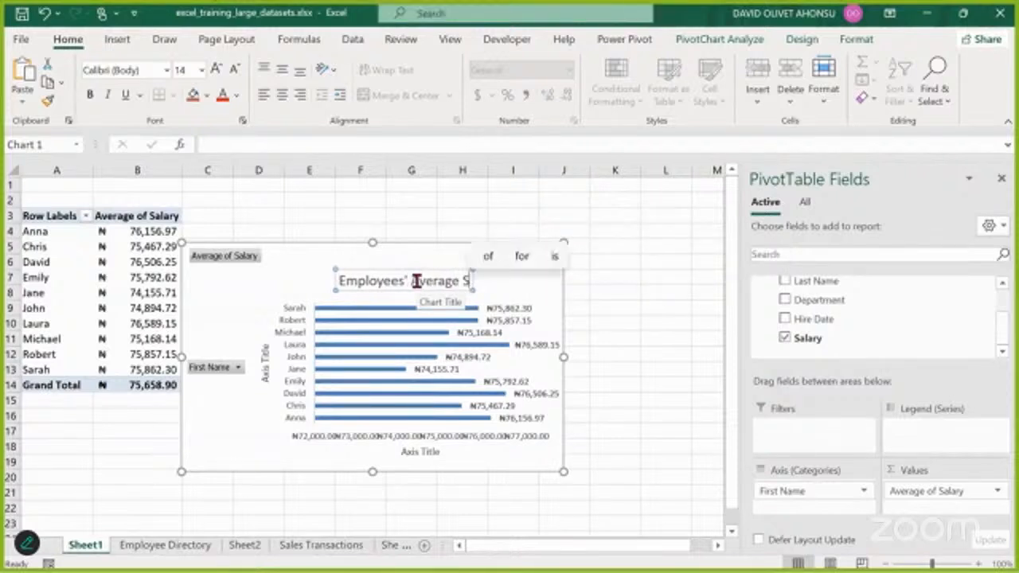
pyautogui.write('alary')
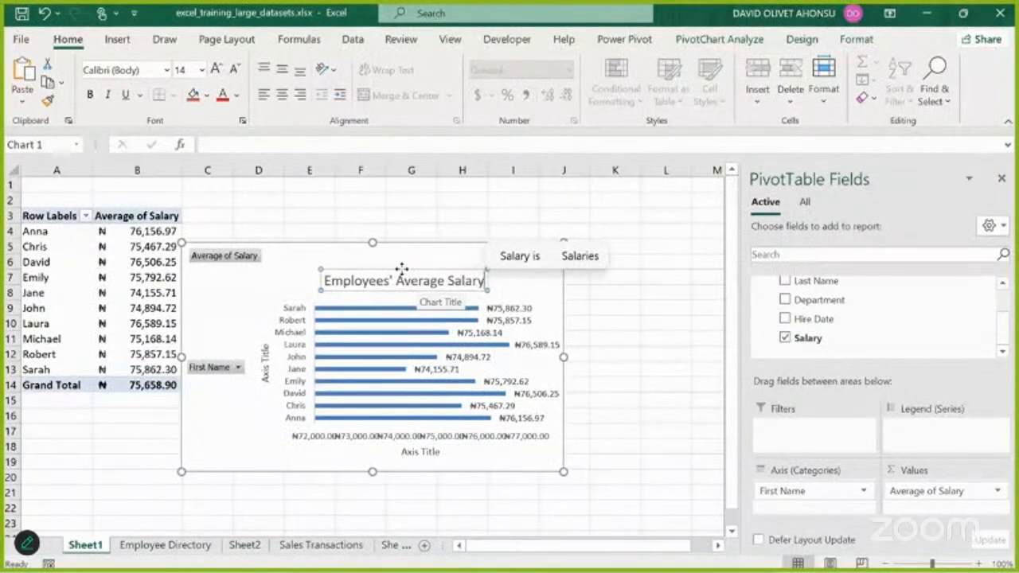
pyautogui.moveTo(396, 258); pyautogui.dragTo(394, 253)
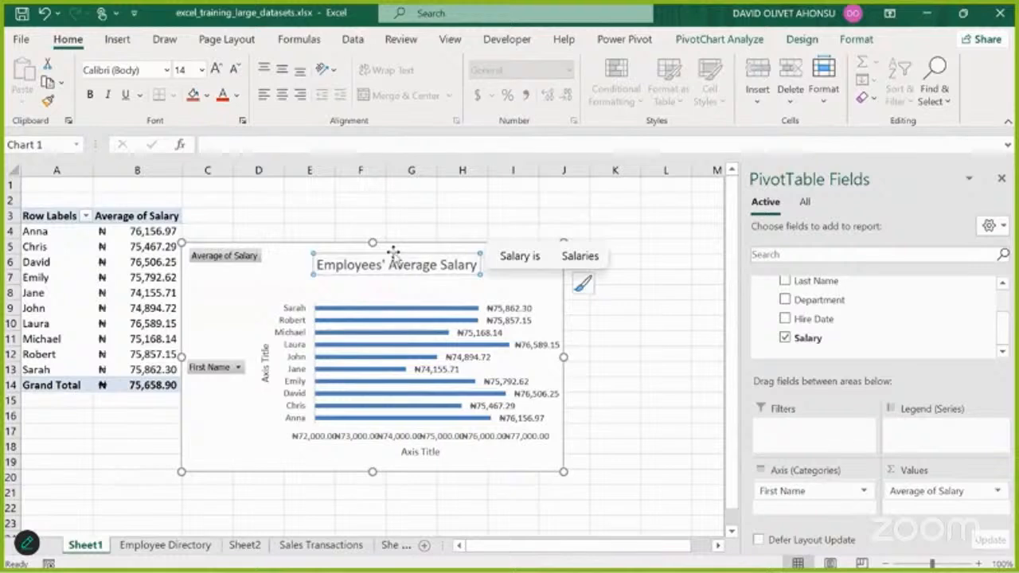
# Step: Hide all field buttons on the bar chart and delete its horizontal value axis labels
pyautogui.click(248, 292)
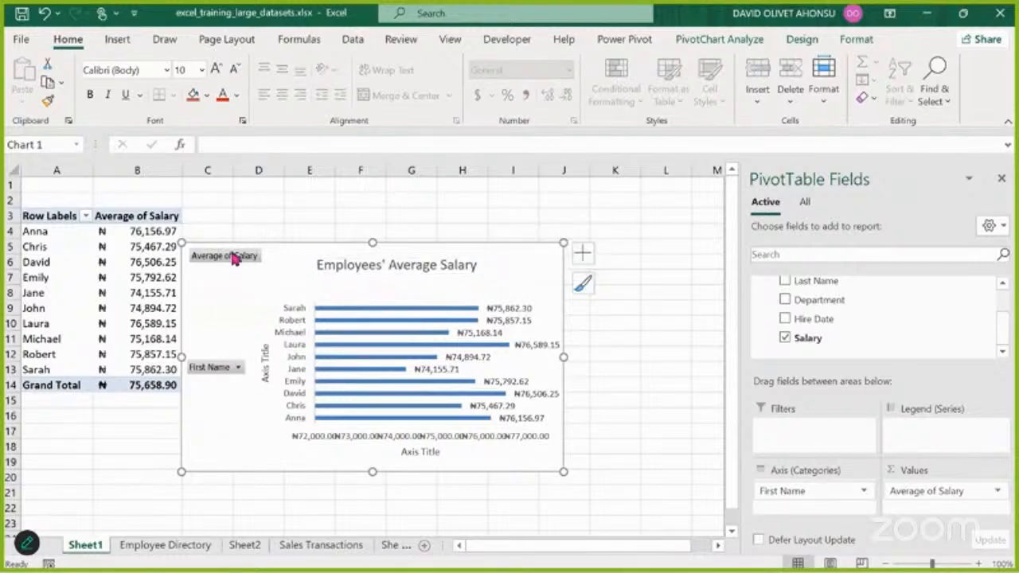
pyautogui.rightClick(234, 258)
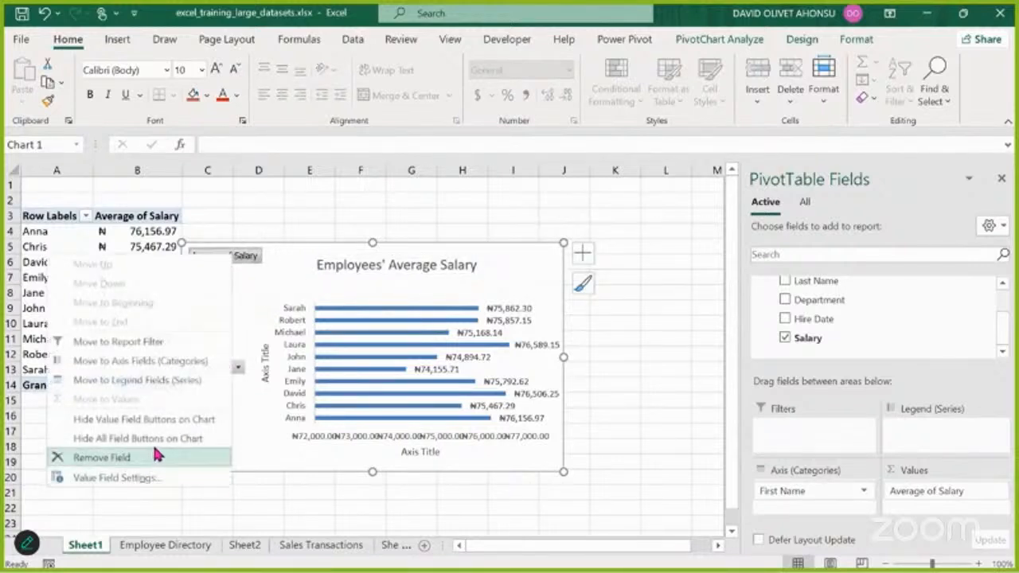
pyautogui.click(160, 443)
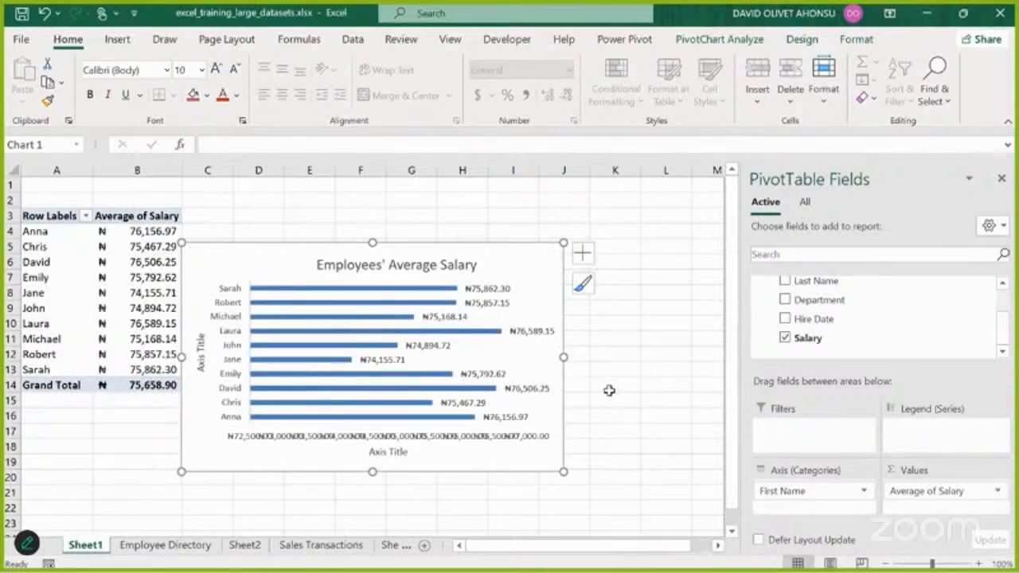
pyautogui.click(436, 437)
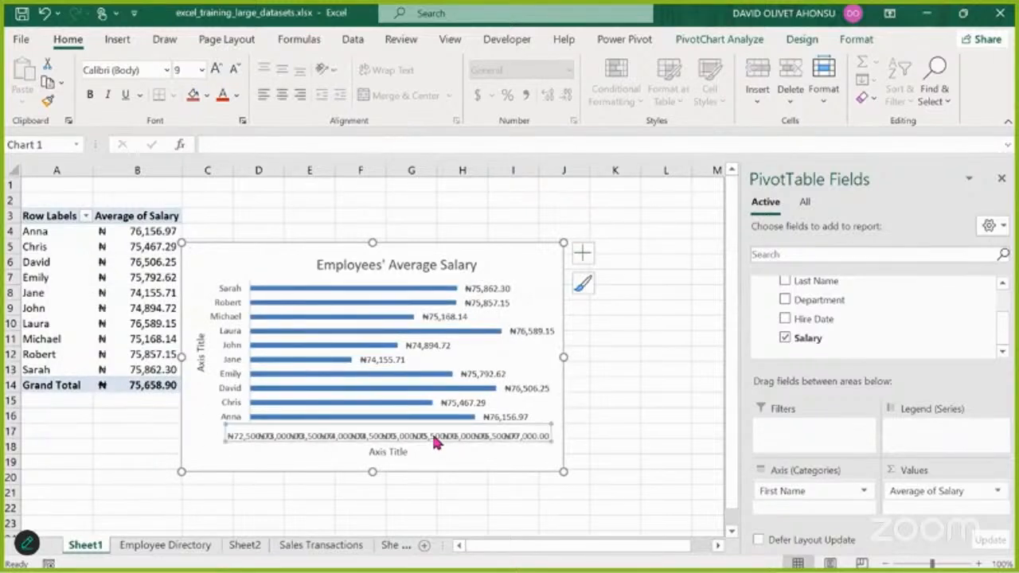
pyautogui.press('Delete')
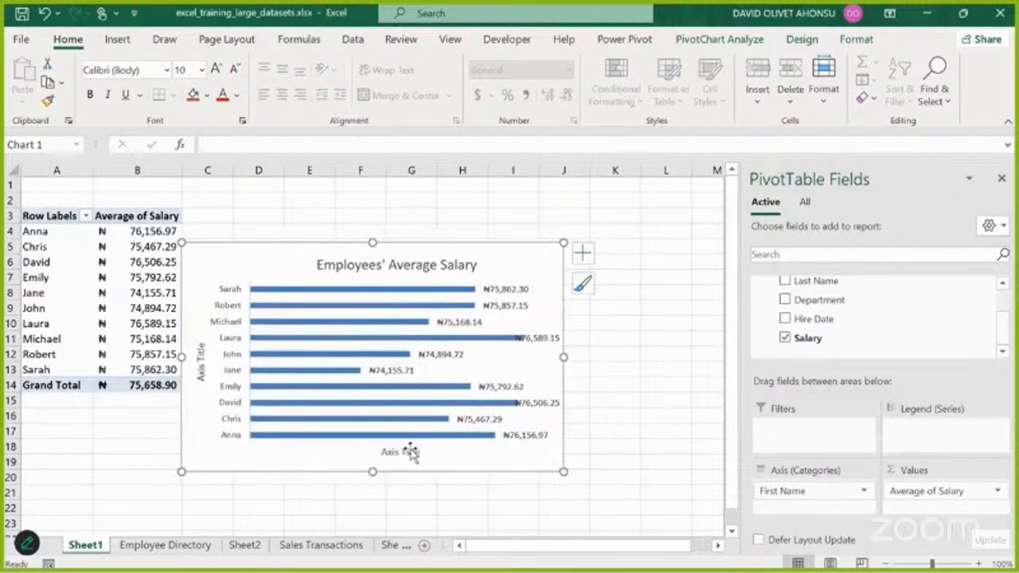
# Step: Change the bar chart's horizontal axis title to "Average Salary" and make it bold
pyautogui.click(407, 453)
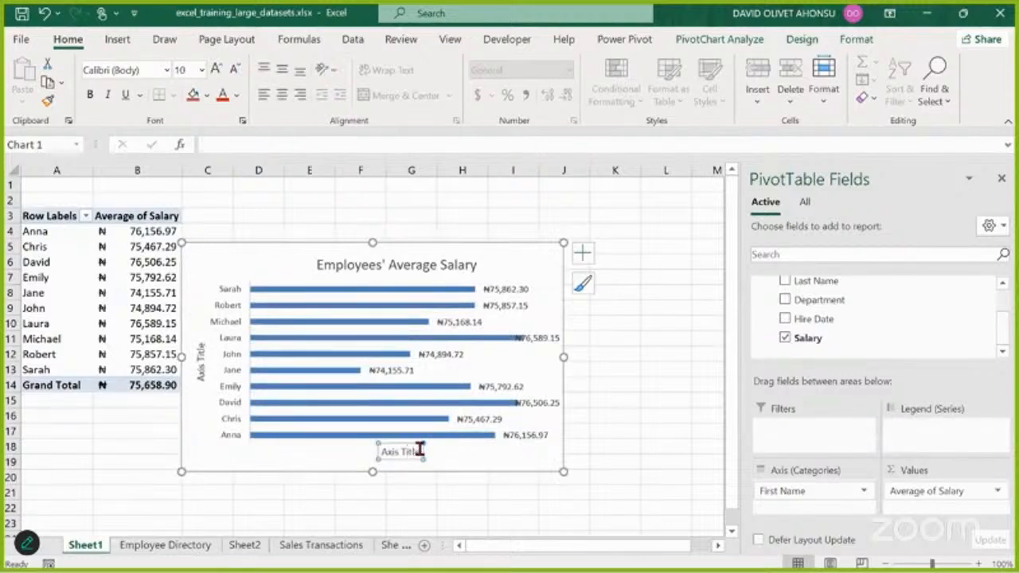
pyautogui.click(419, 451)
pyautogui.press('BackSpace')
pyautogui.press('BackSpace')
pyautogui.press('BackSpace')
pyautogui.press('BackSpace')
pyautogui.press('BackSpace')
pyautogui.press('BackSpace')
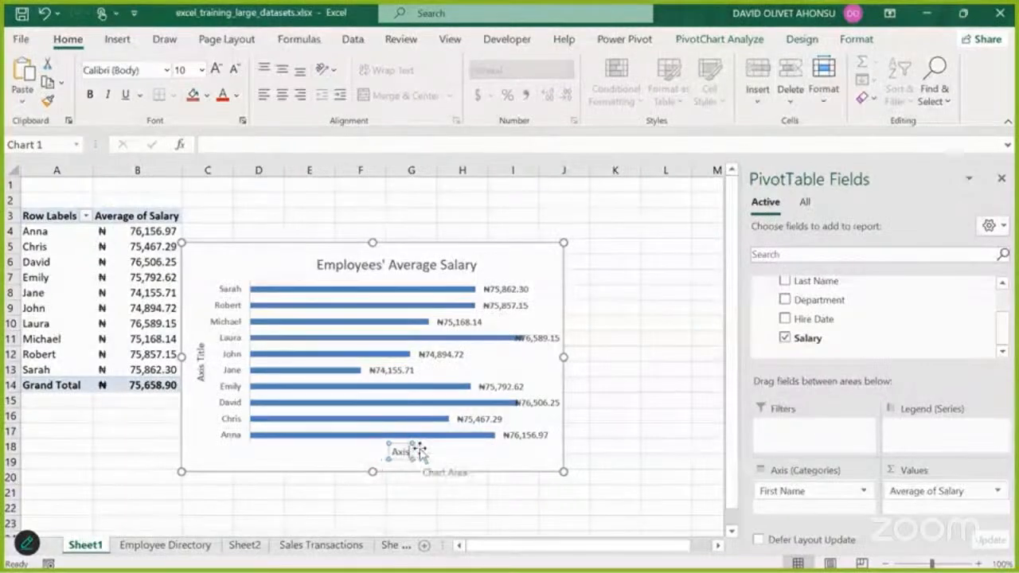
pyautogui.press('BackSpace')
pyautogui.press('BackSpace')
pyautogui.press('BackSpace')
pyautogui.press('BackSpace')
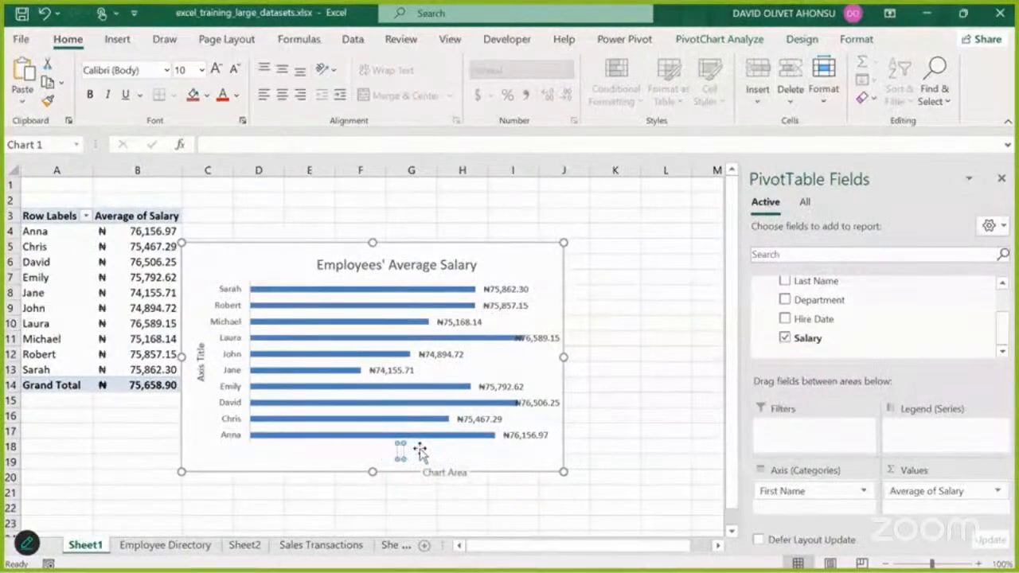
pyautogui.write('Avea')
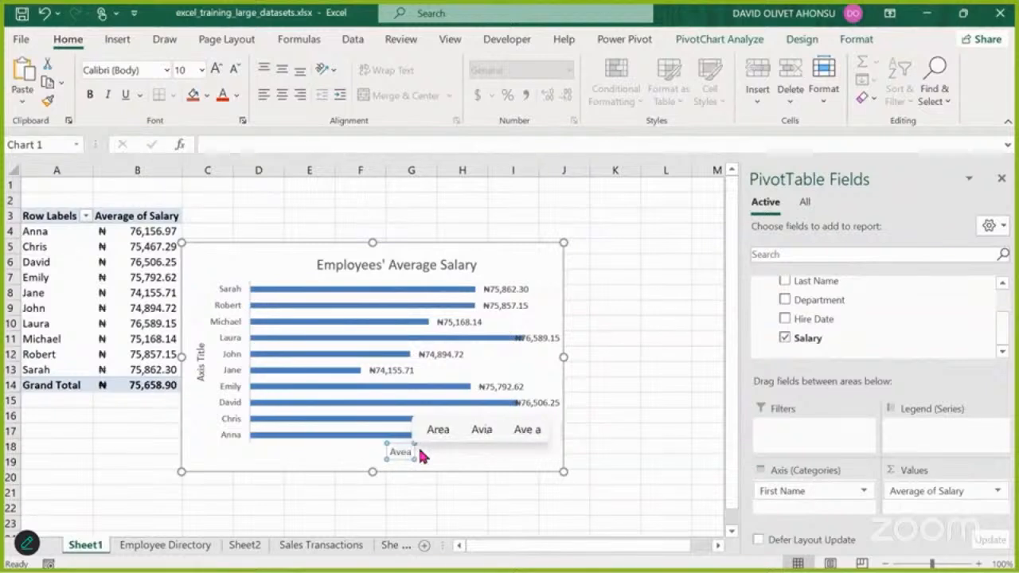
pyautogui.press('BackSpace')
pyautogui.write('rage ')
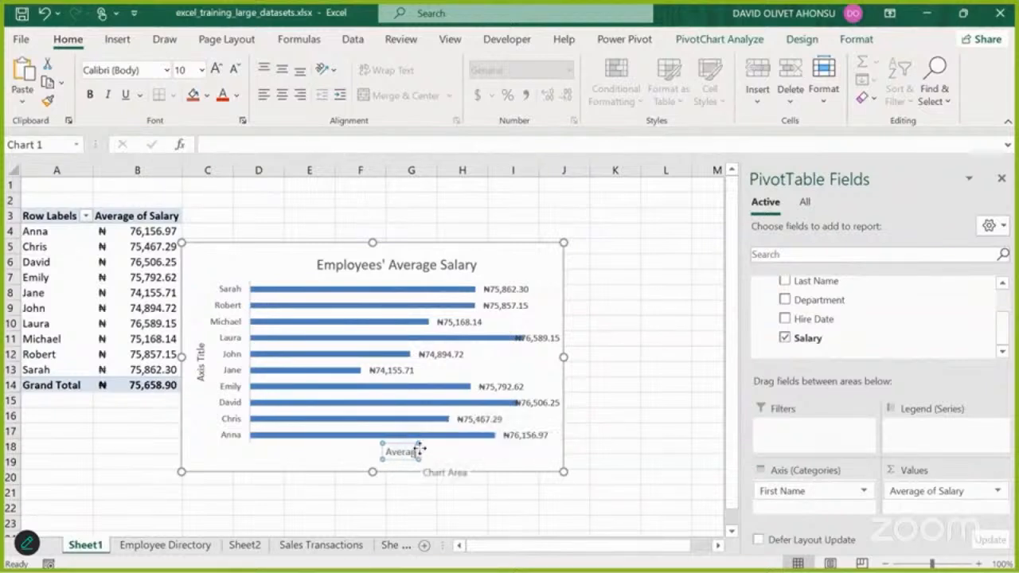
pyautogui.write('Salary')
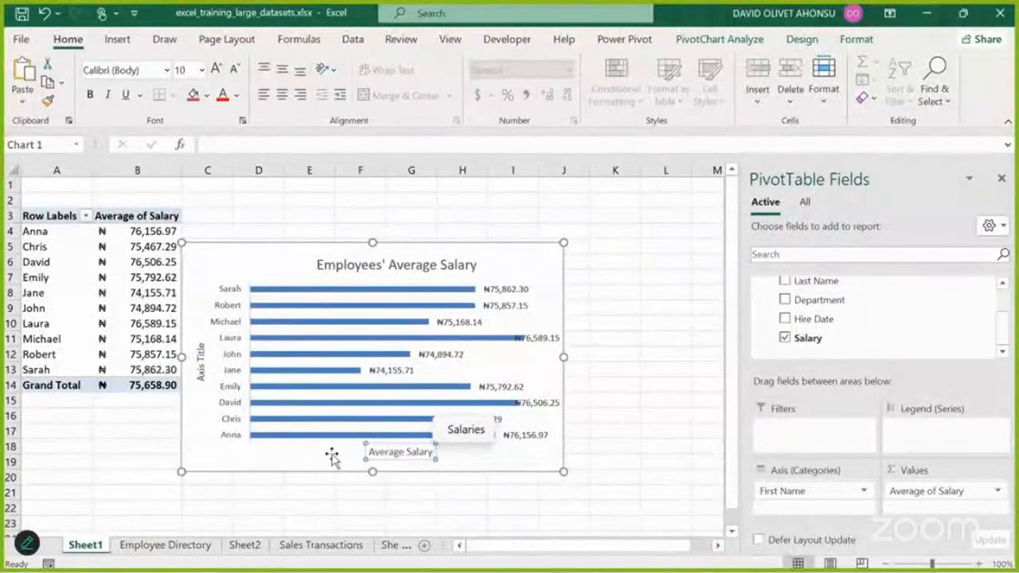
pyautogui.press('Escape')
pyautogui.hotkey('ctrl', 'b')
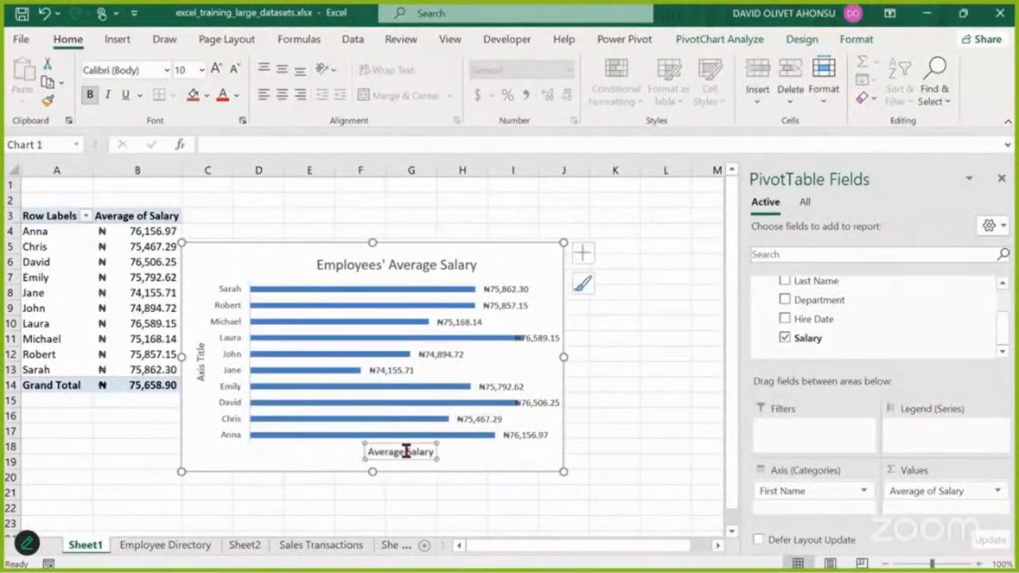
# Step: Change the bar chart's vertical axis title to "Employees"
pyautogui.click(201, 358)
pyautogui.doubleClick(202, 358)
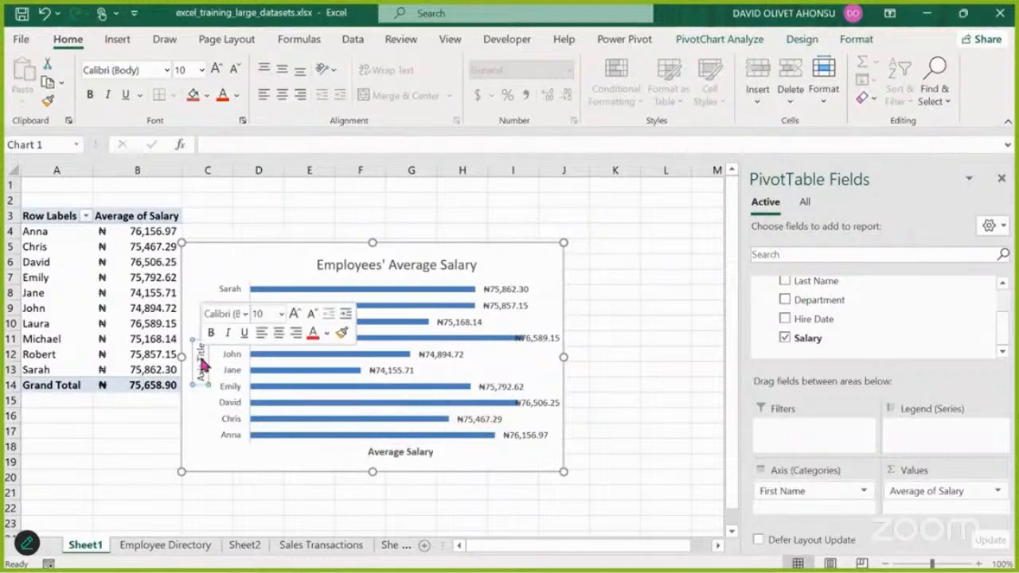
pyautogui.press('BackSpace')
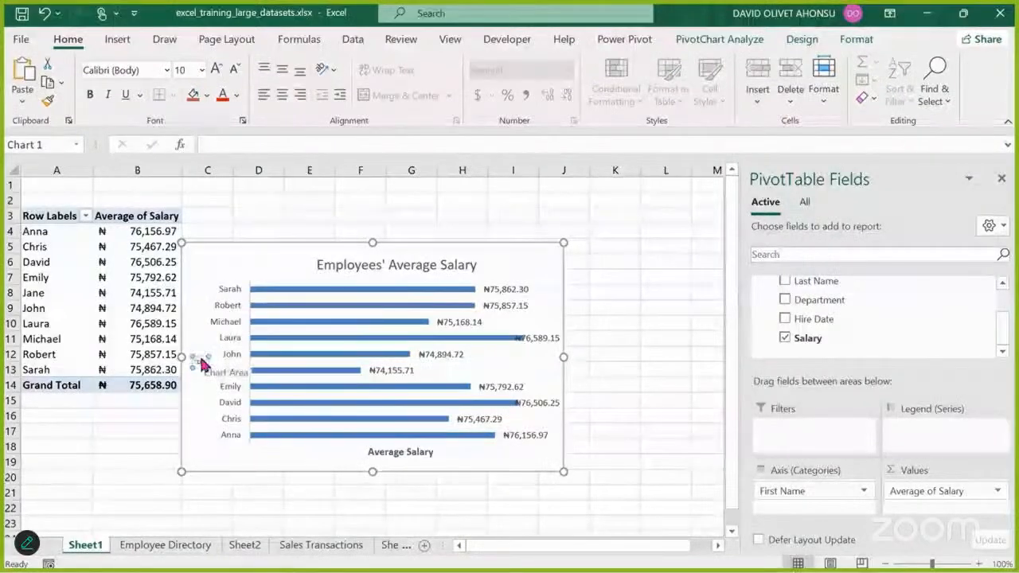
pyautogui.write('Employees')
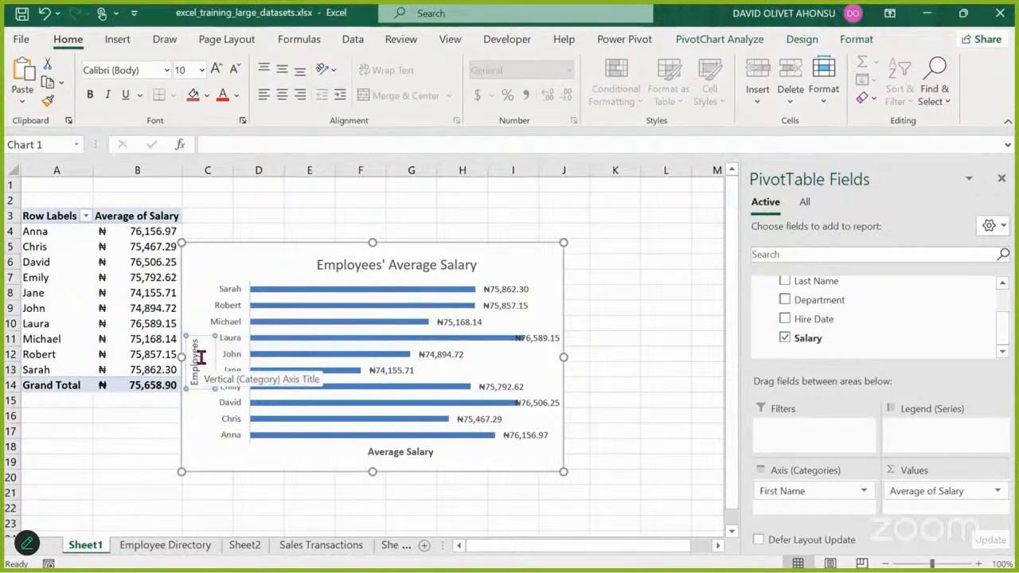
pyautogui.hotkey('ctrl', 'z')
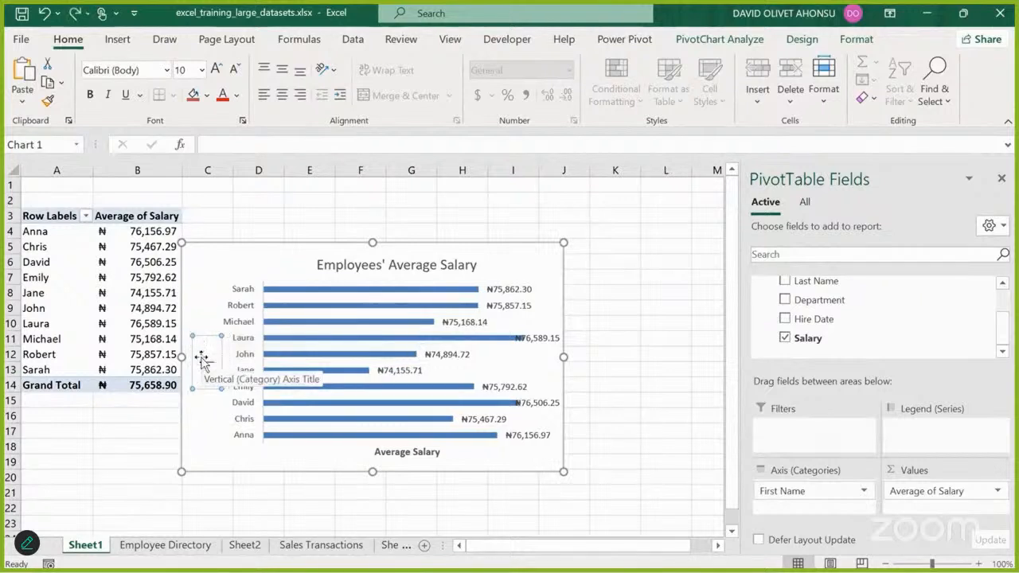
pyautogui.press('BackSpace')
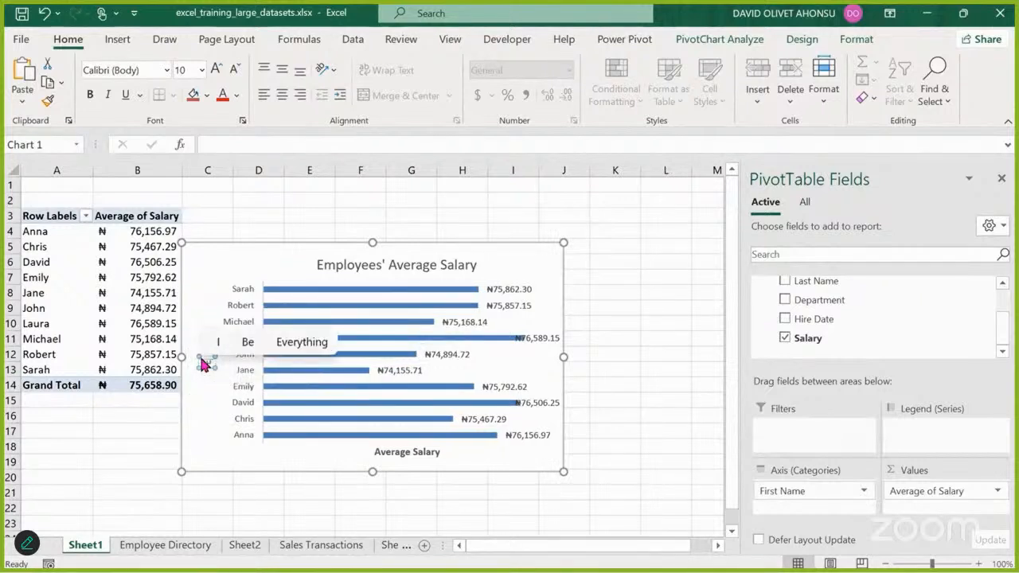
pyautogui.write('Employees')
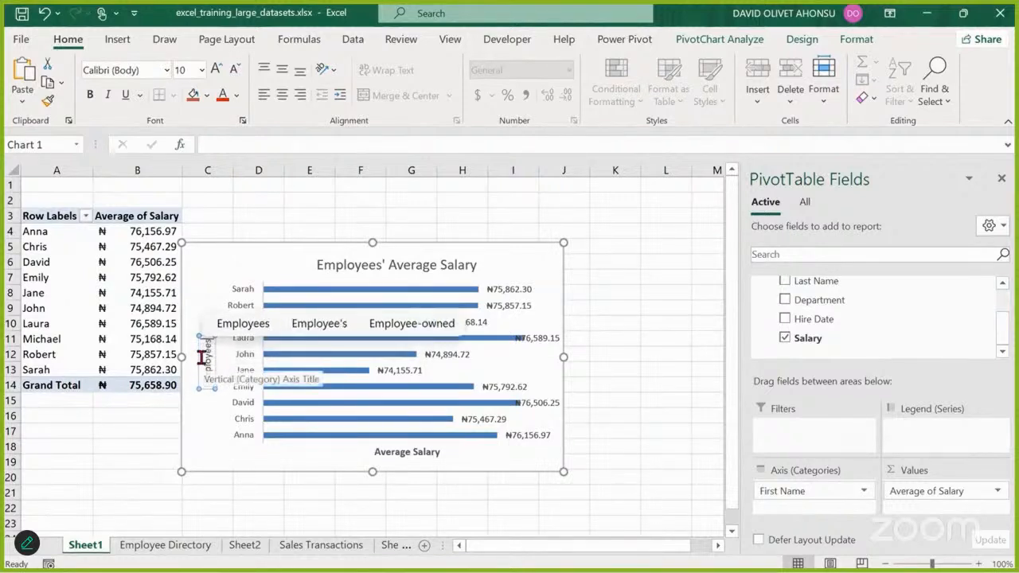
pyautogui.click(211, 454)
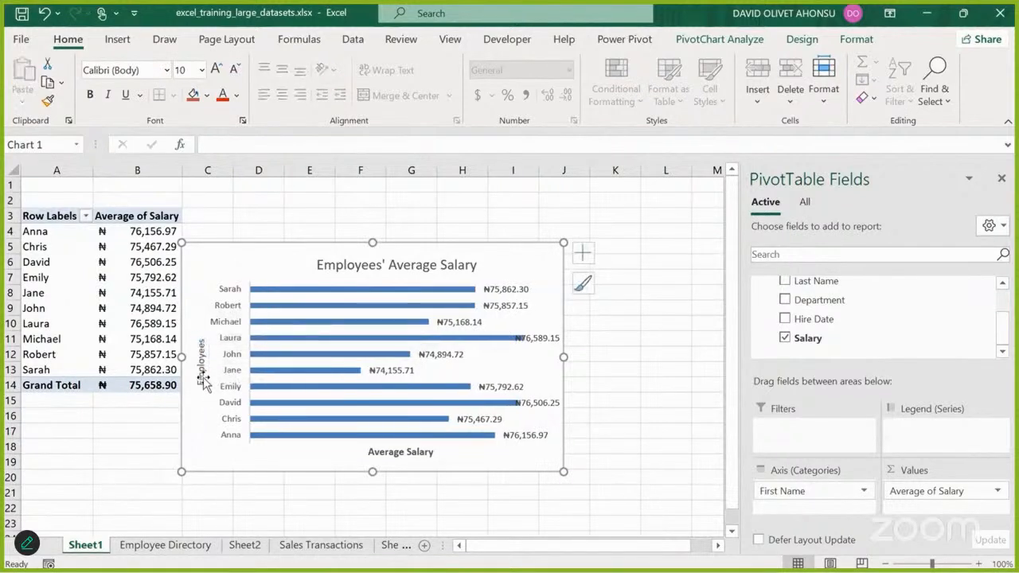
# Step: Bold the vertical axis title and enlarge the bar chart upward to row 4 and across into column L
pyautogui.click(200, 377)
pyautogui.hotkey('ctrl', 'b')
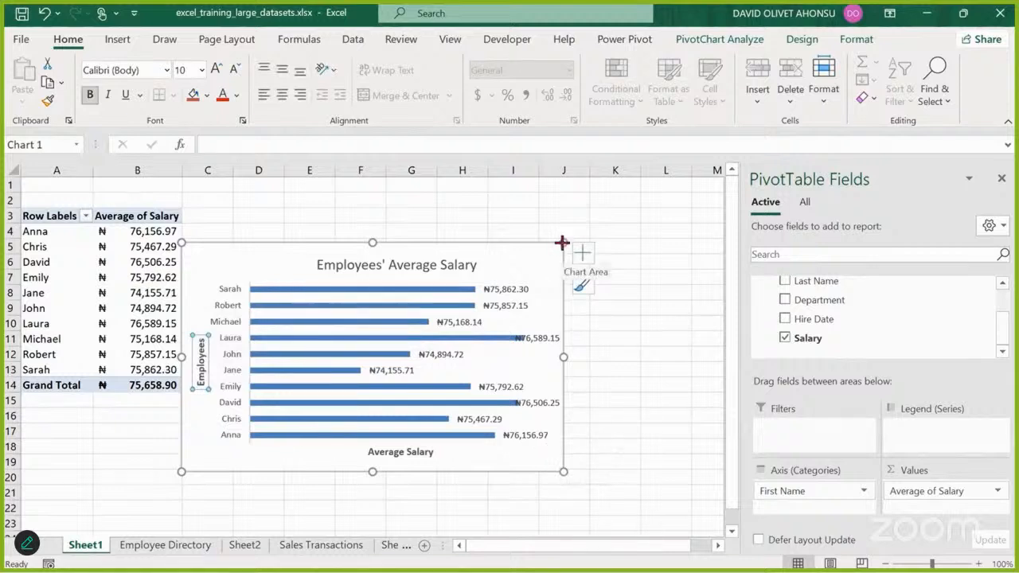
pyautogui.moveTo(561, 241); pyautogui.dragTo(626, 230)
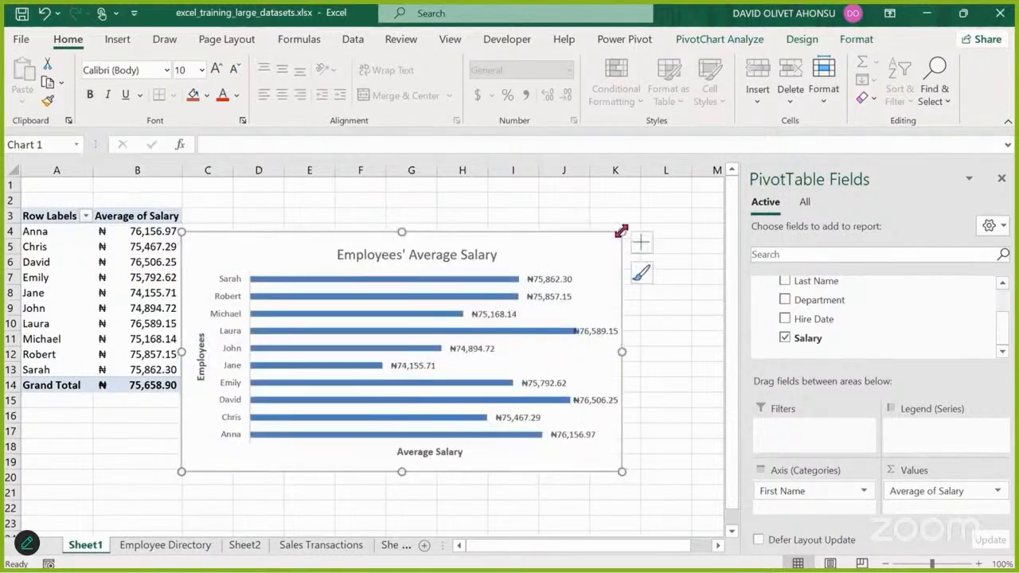
pyautogui.moveTo(629, 351); pyautogui.dragTo(654, 349)
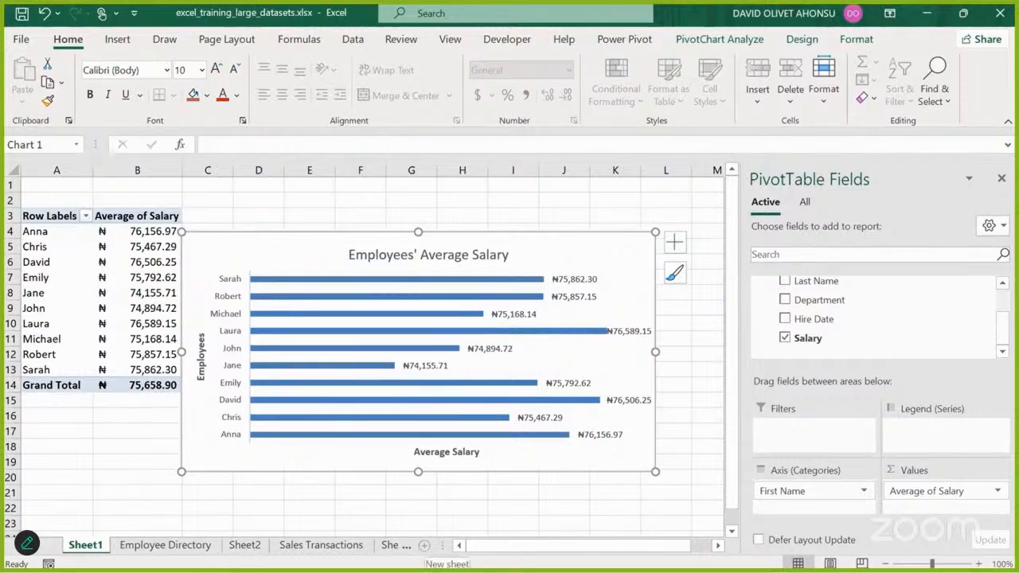
# Step: Add a new worksheet and rename it Dashboard
pyautogui.click(424, 549)
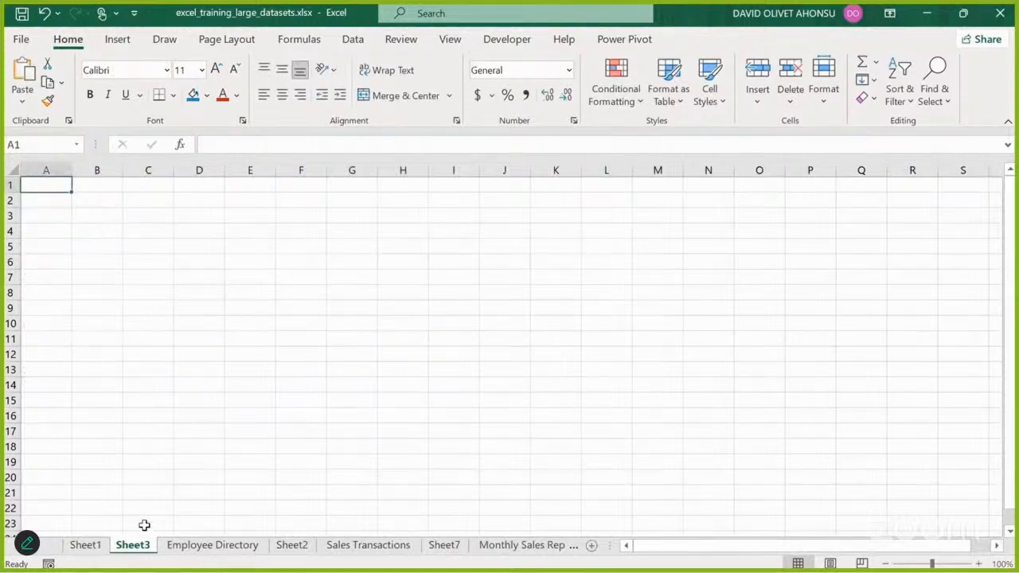
pyautogui.rightClick(135, 548)
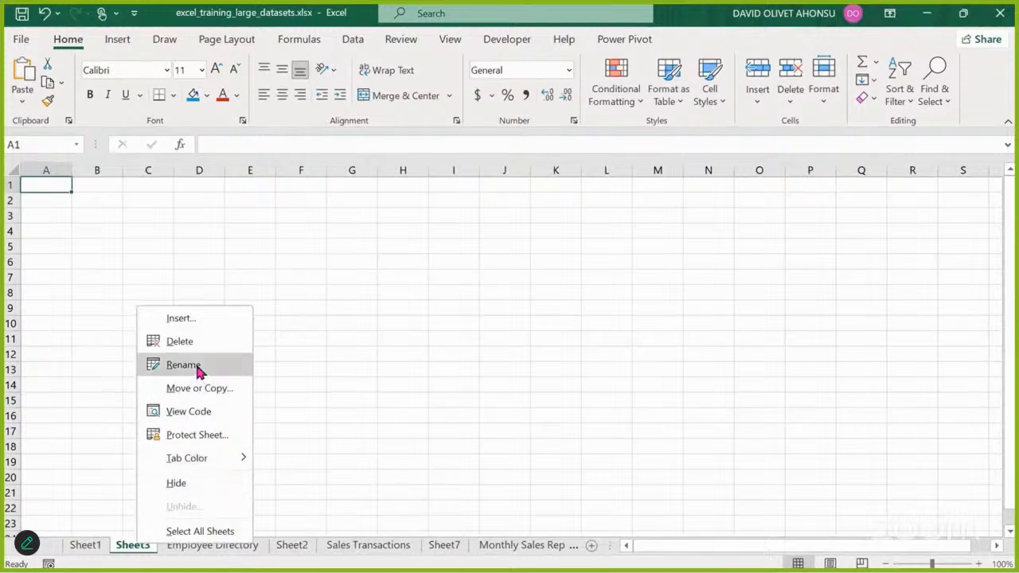
pyautogui.click(196, 364)
pyautogui.click(163, 448)
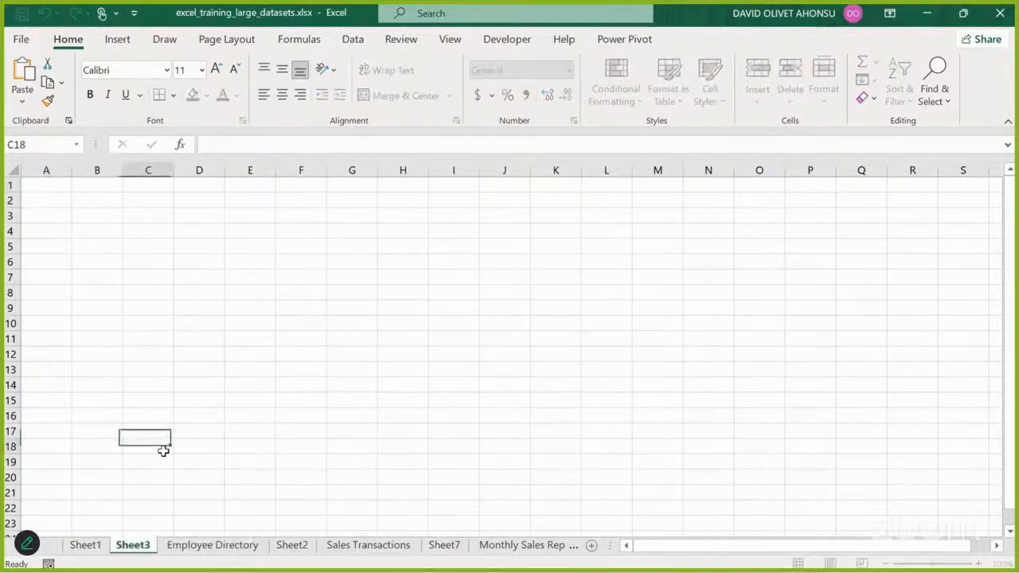
pyautogui.rightClick(136, 547)
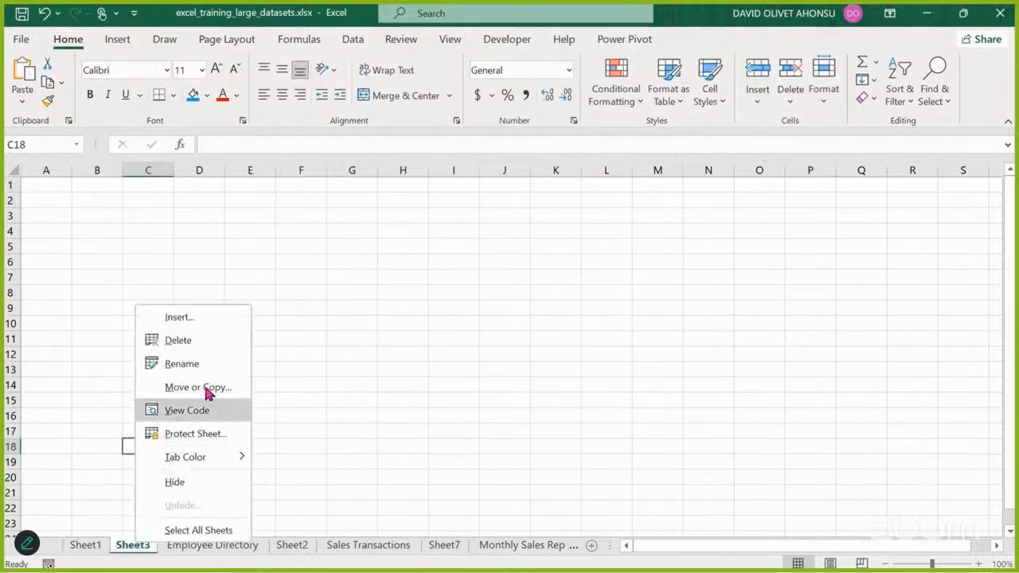
pyautogui.click(183, 364)
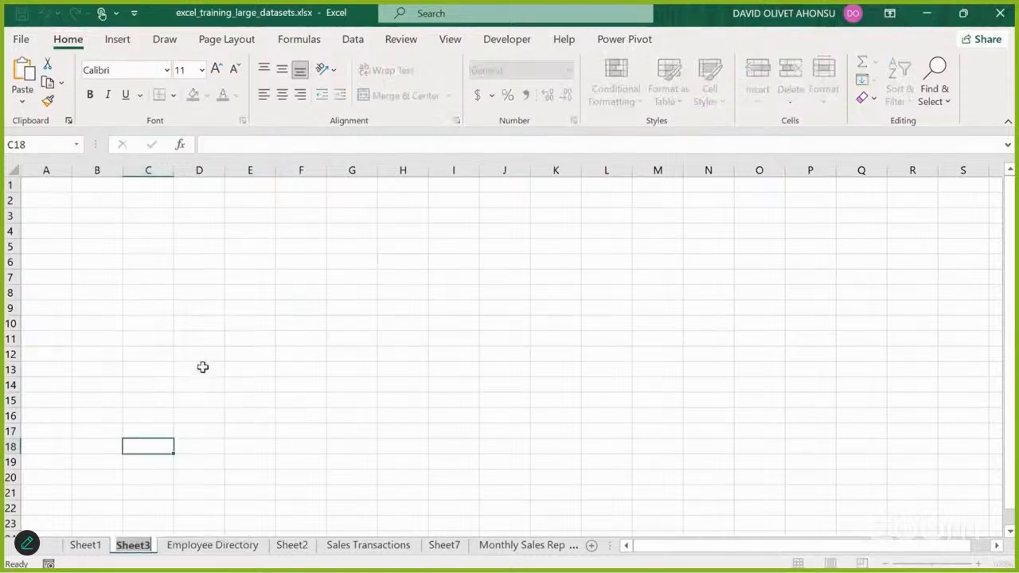
pyautogui.write('Das')
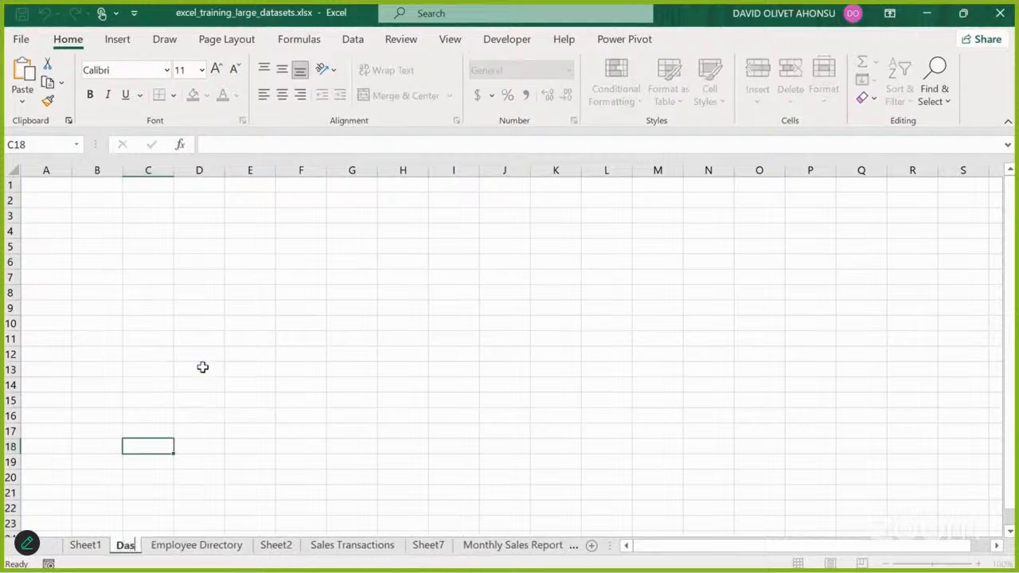
pyautogui.write('h')
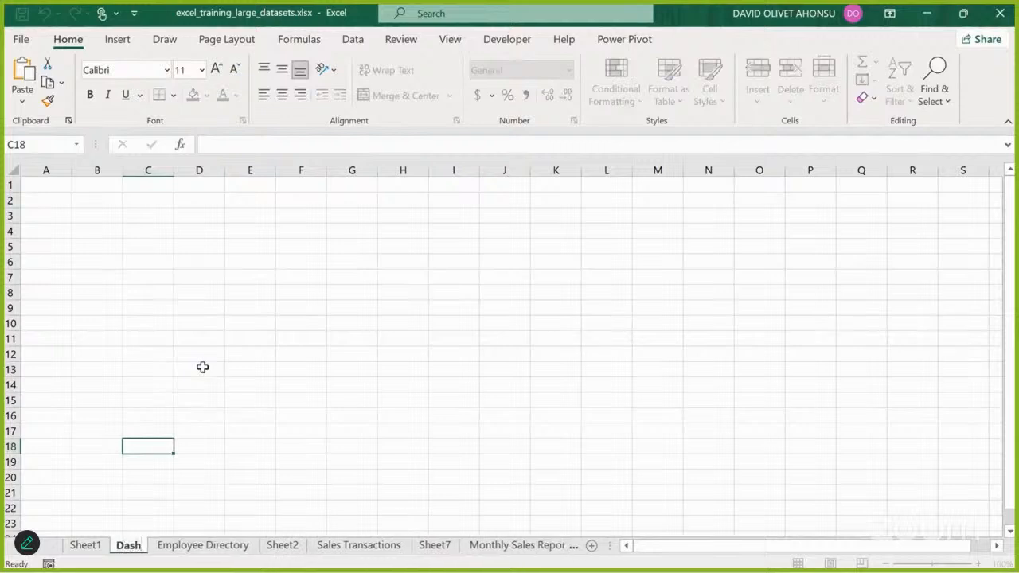
pyautogui.write('board')
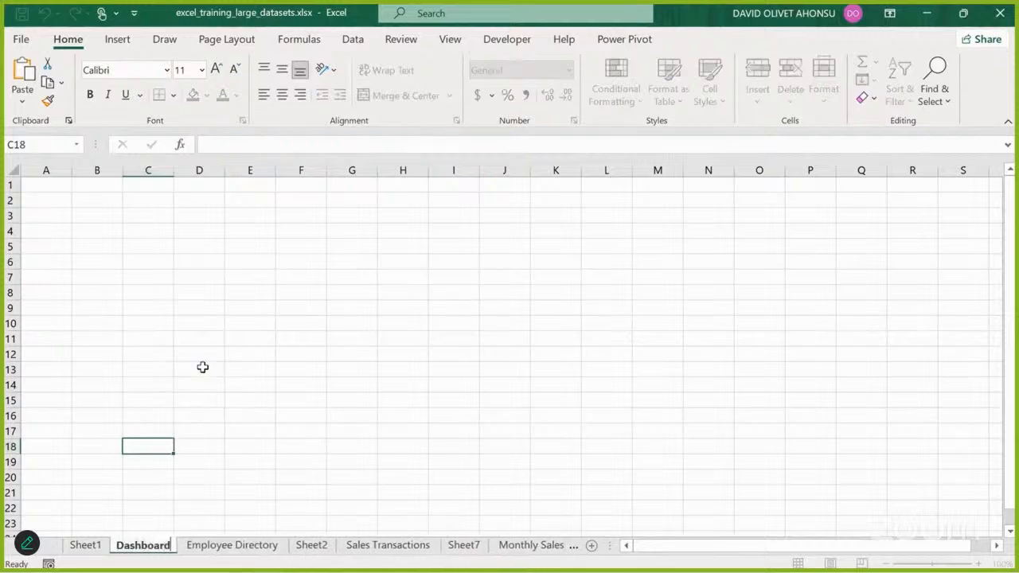
pyautogui.press('Return')
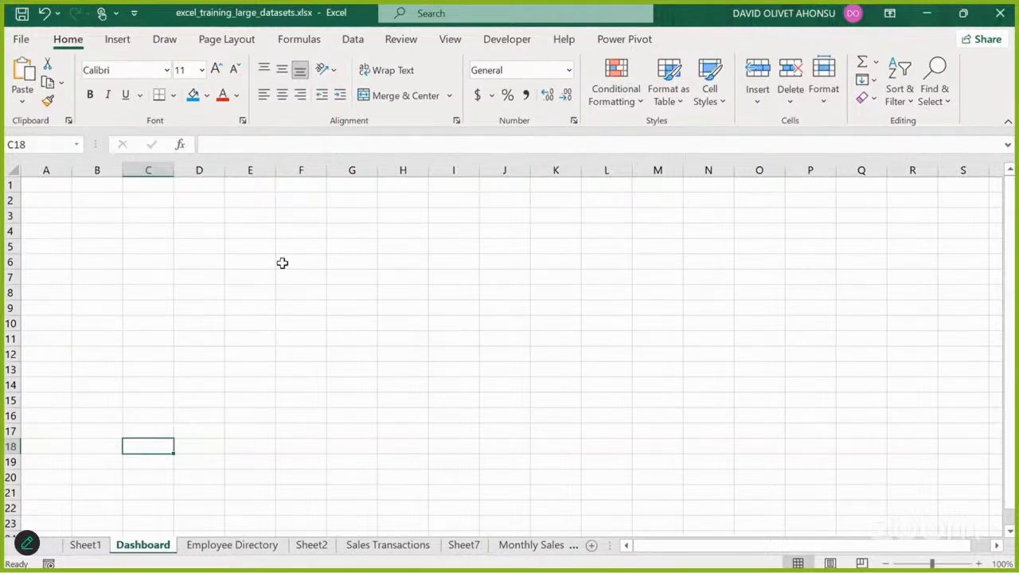
# Step: Hide the gridlines on the Dashboard sheet
pyautogui.click(237, 42)
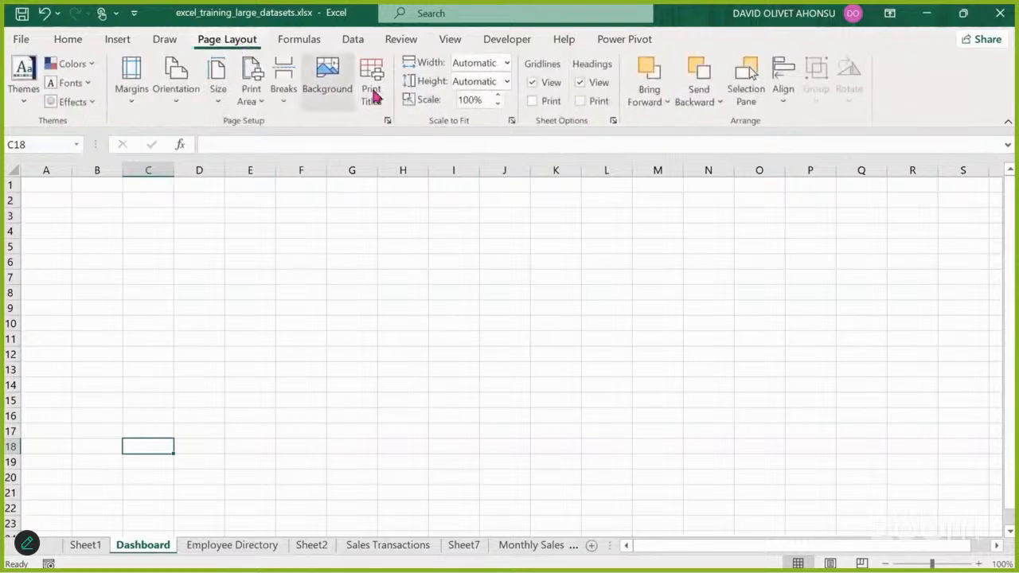
pyautogui.click(533, 82)
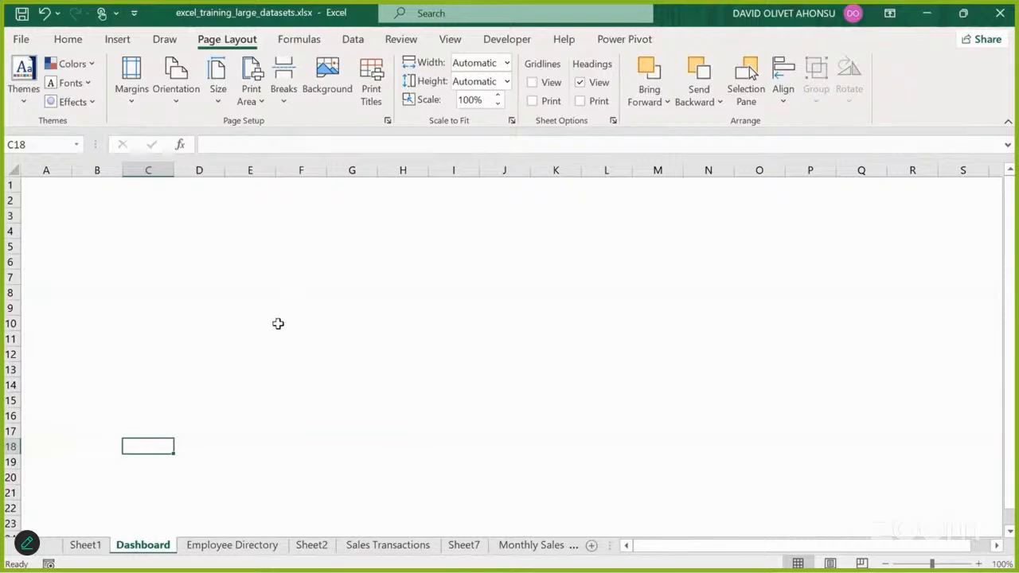
pyautogui.click(104, 260)
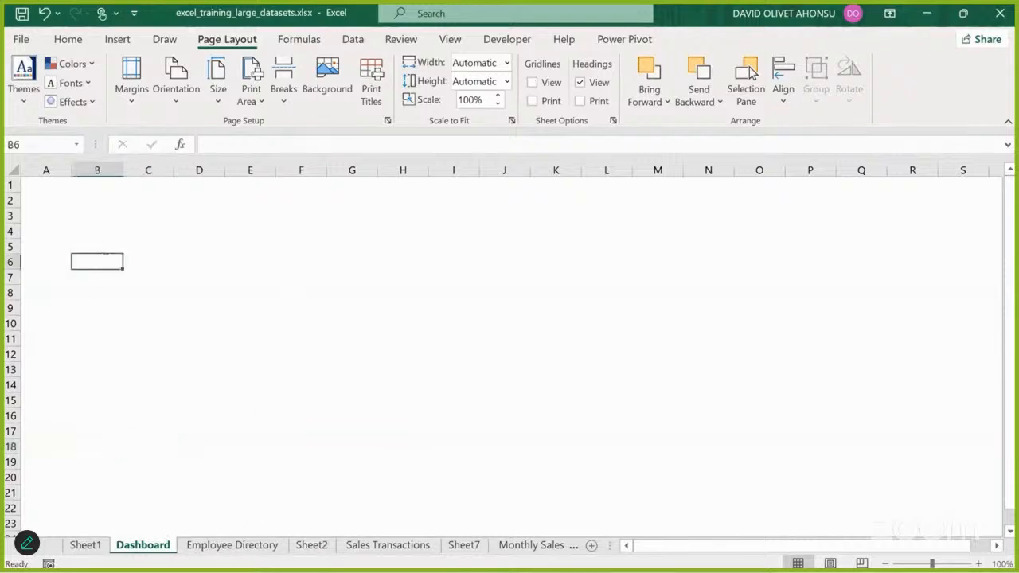
# Step: Copy the Employees' Average Salary bar chart from Sheet1 and paste it at cell B6 of the Dashboard sheet
pyautogui.click(85, 544)
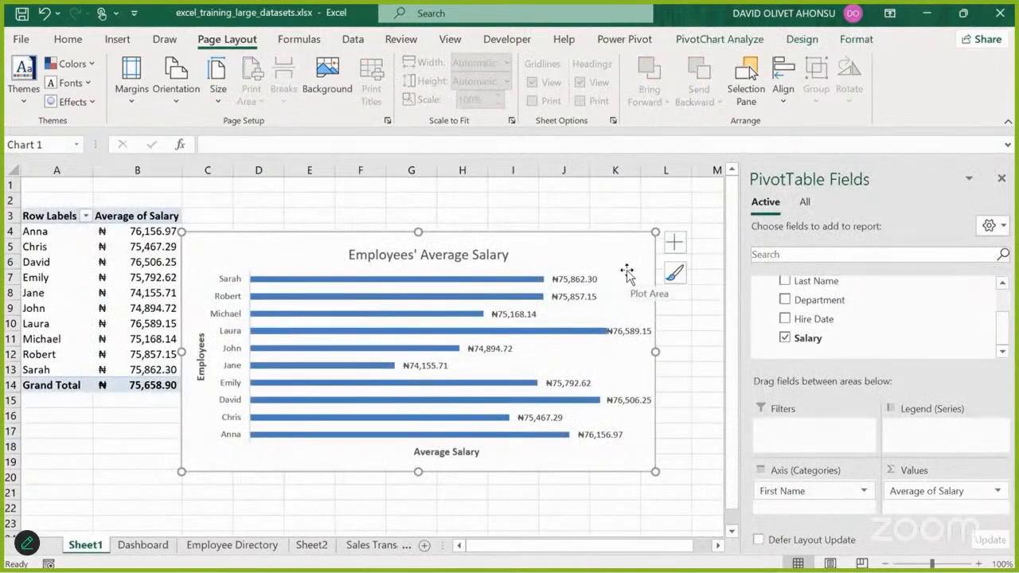
pyautogui.press('Escape')
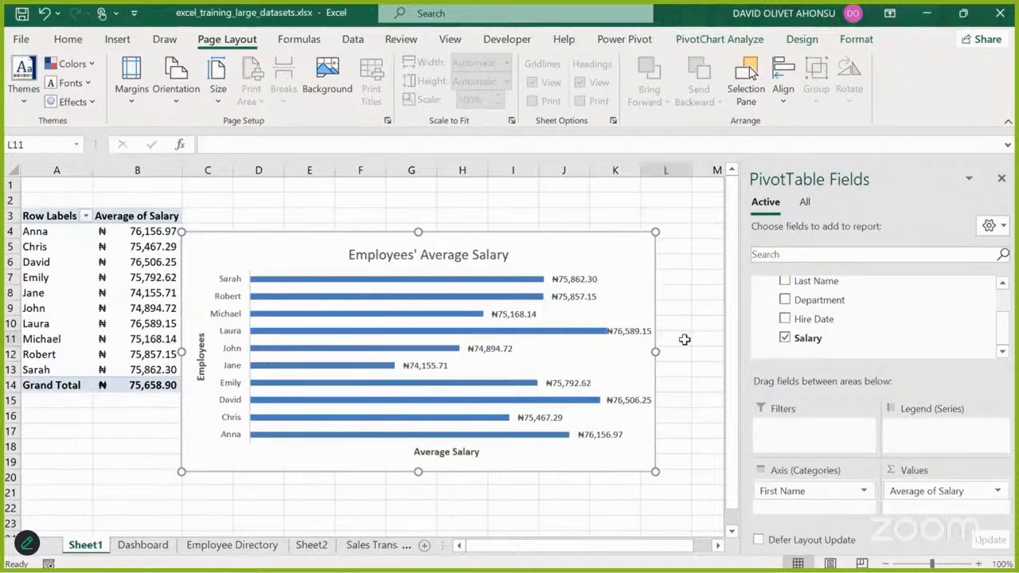
pyautogui.click(623, 271)
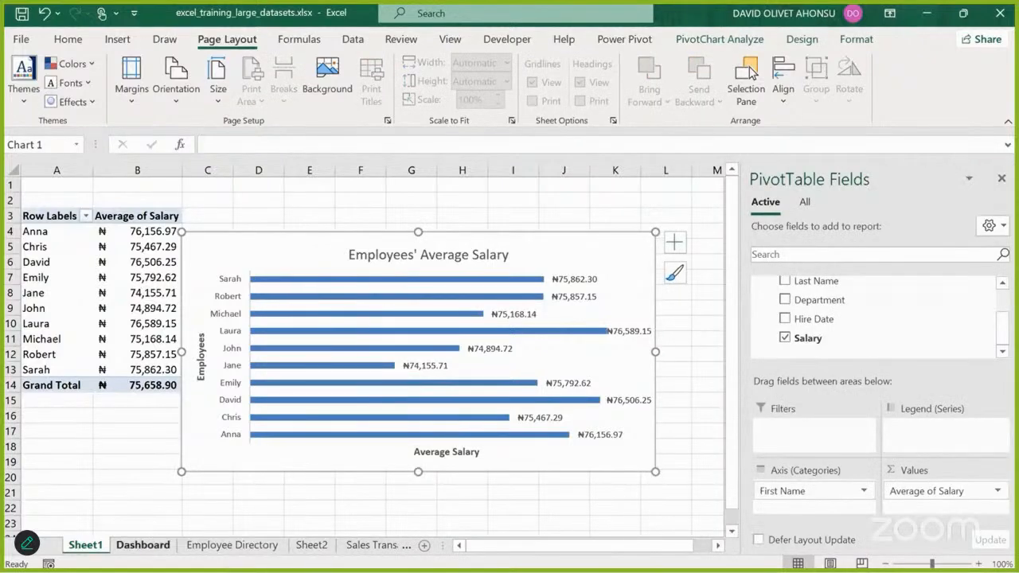
pyautogui.click(142, 544)
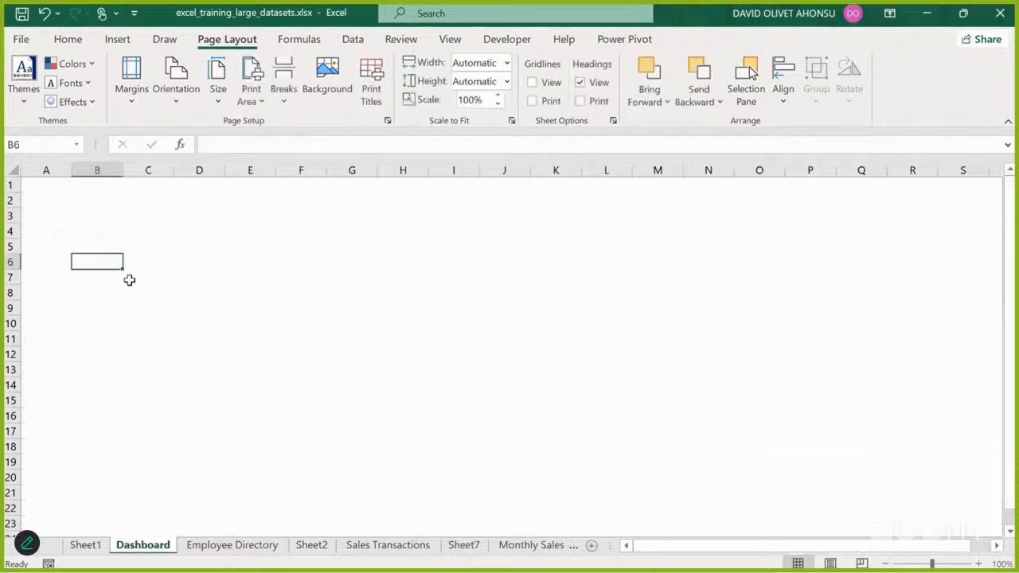
pyautogui.hotkey('ctrl', 'v')
# Step: Move the pasted chart up and left to start in column A, and narrow it to end in column G at row 4
pyautogui.click(389, 270)
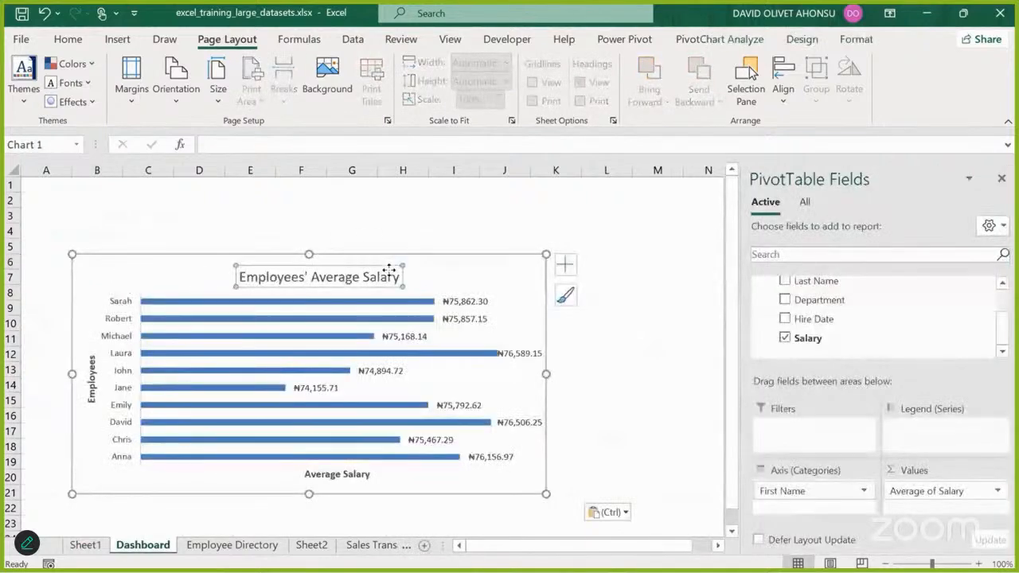
pyautogui.moveTo(432, 270); pyautogui.dragTo(419, 239)
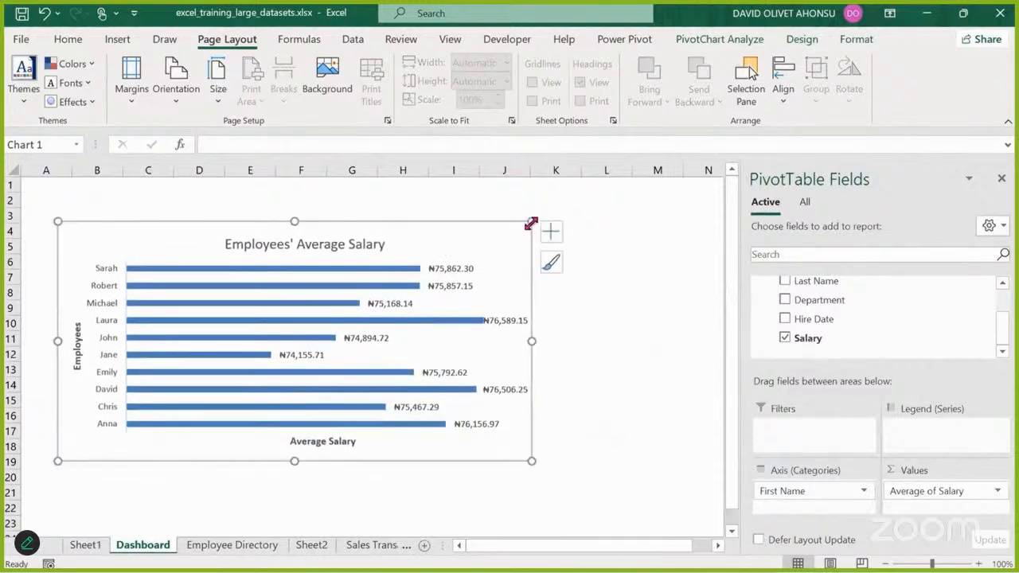
pyautogui.moveTo(531, 223); pyautogui.dragTo(379, 230)
pyautogui.click(489, 348)
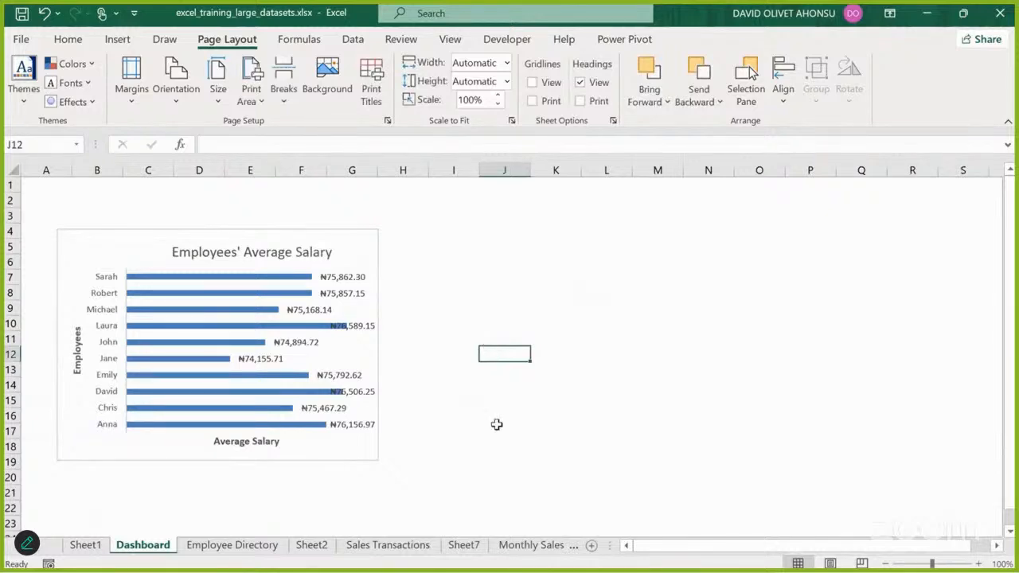
# Step: Bold the title of the Dashboard chart and shift it left to centre it above the bars
pyautogui.click(279, 252)
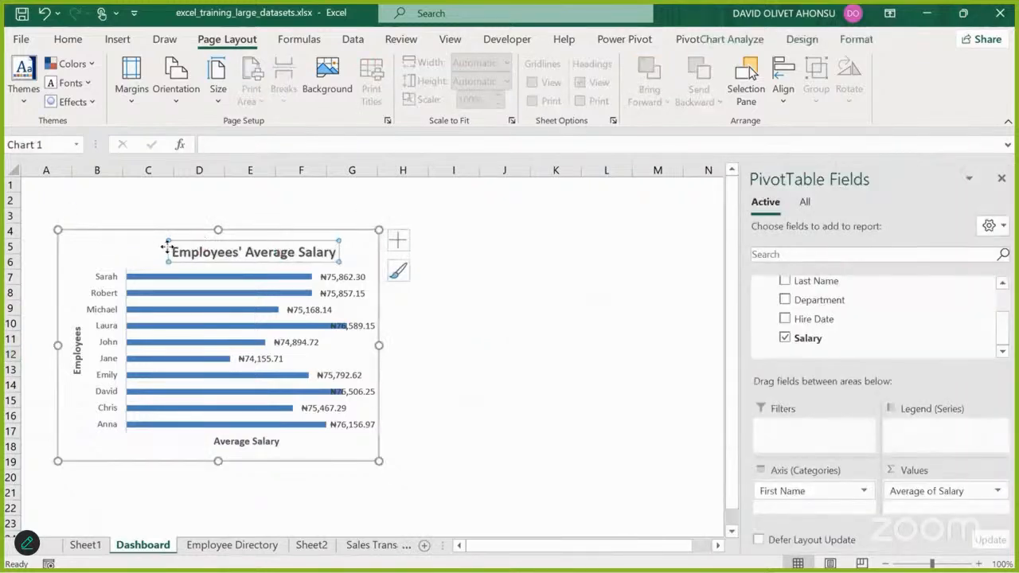
pyautogui.moveTo(166, 247); pyautogui.dragTo(145, 247)
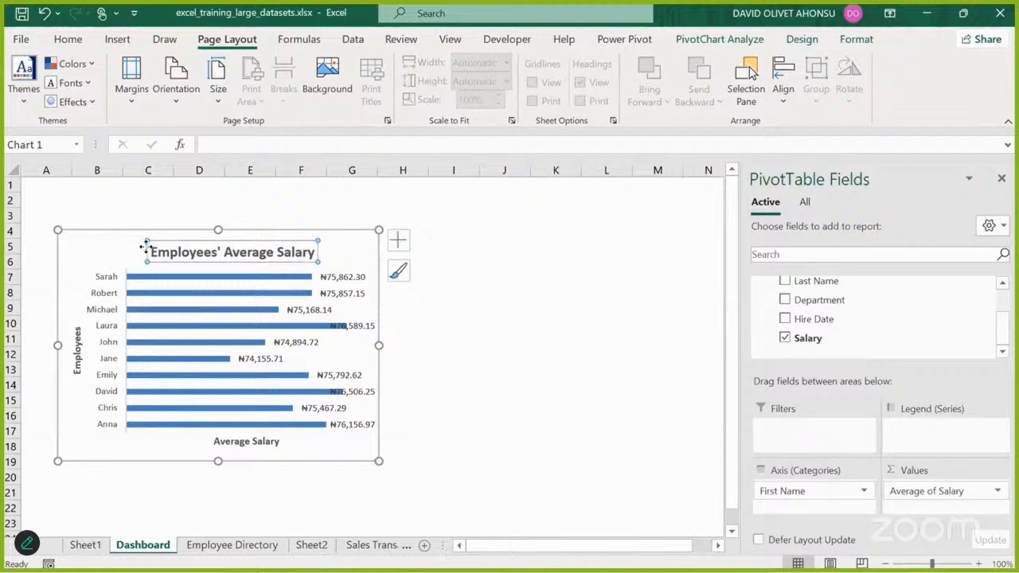
pyautogui.click(501, 321)
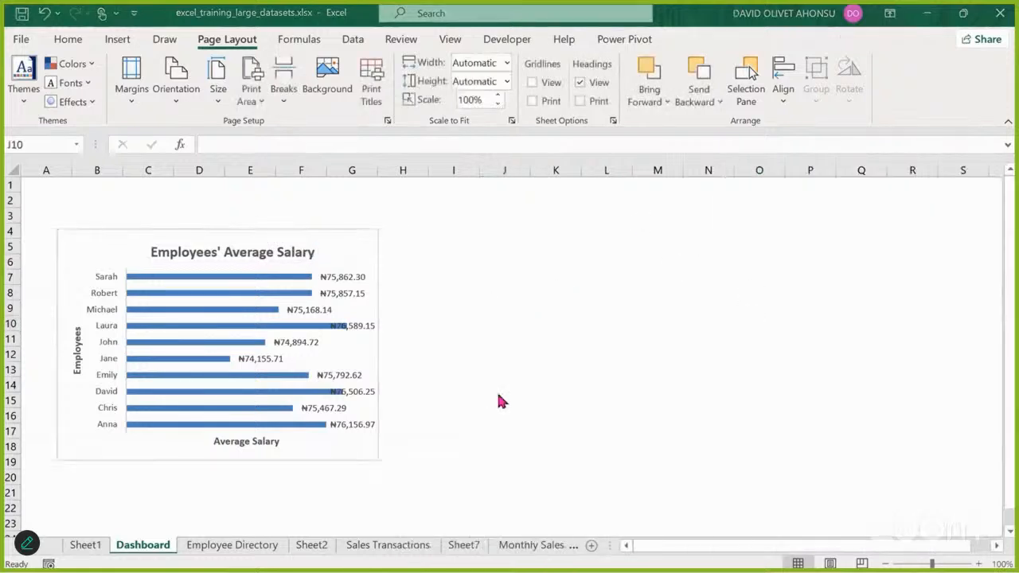
# Step: Shrink the original bar chart on Sheet1 and place it below the pivot table, starting at row 15
pyautogui.click(85, 545)
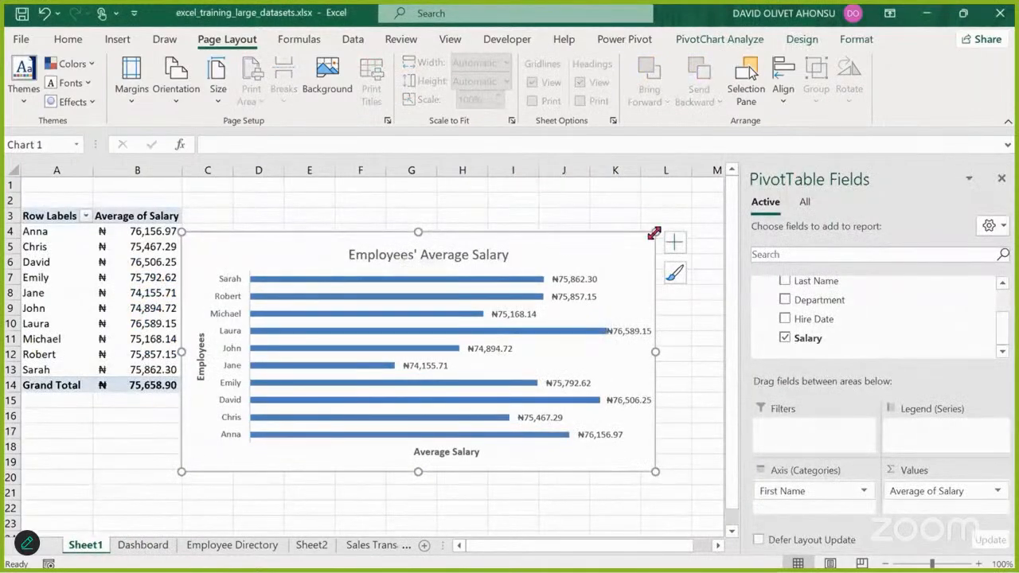
pyautogui.moveTo(650, 230); pyautogui.dragTo(156, 406)
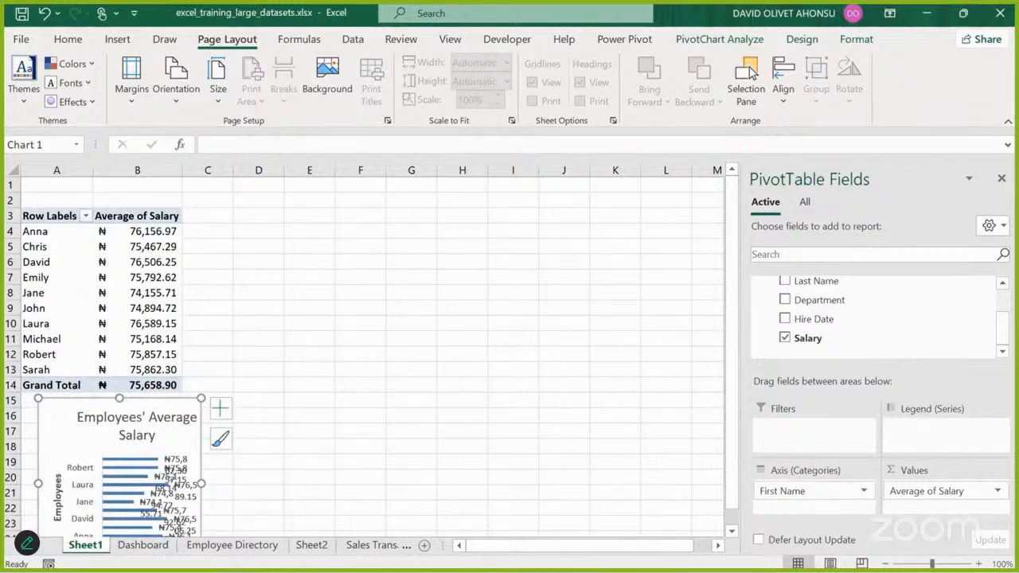
pyautogui.click(232, 545)
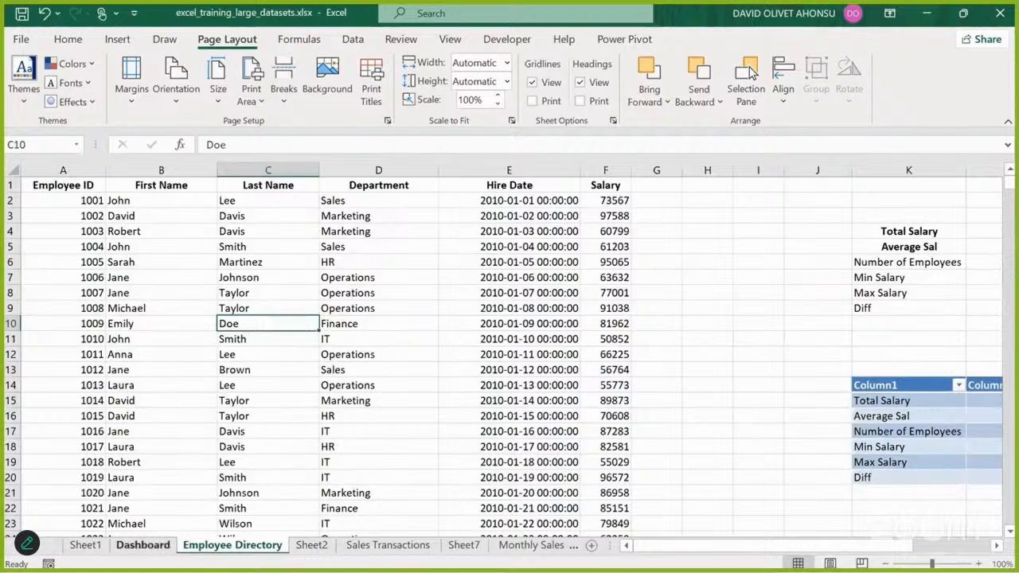
# Step: Copy the average salary pivot table on Sheet1 to cell D3 and widen column E to fit its salary values
pyautogui.click(85, 548)
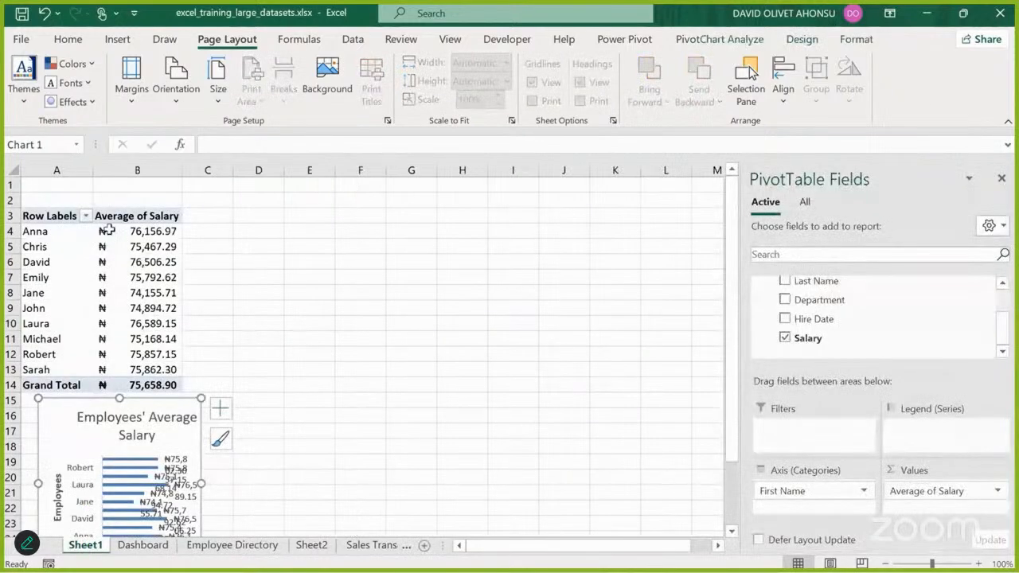
pyautogui.click(108, 227)
pyautogui.click(115, 268)
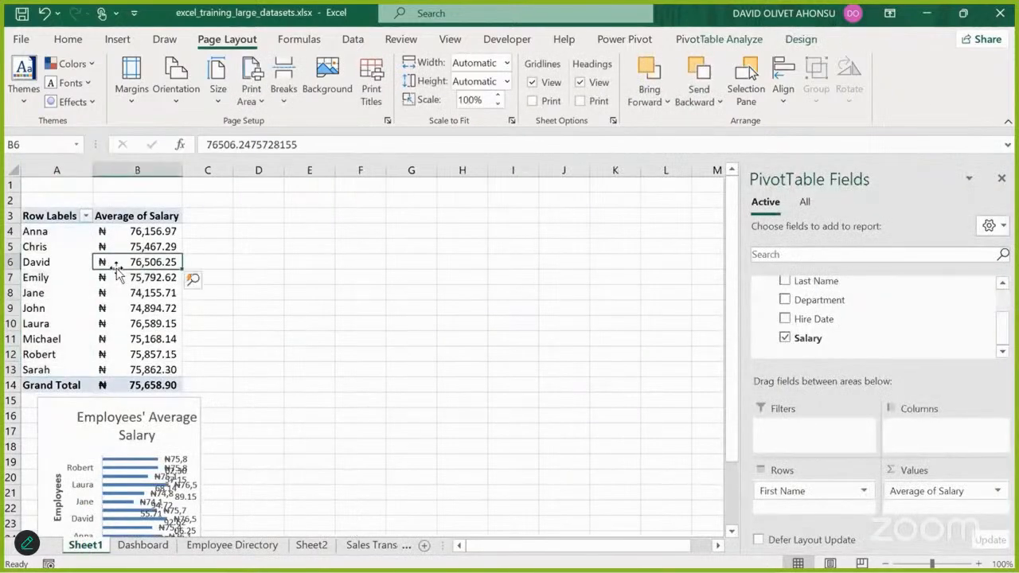
pyautogui.hotkey('ctrl', 'a')
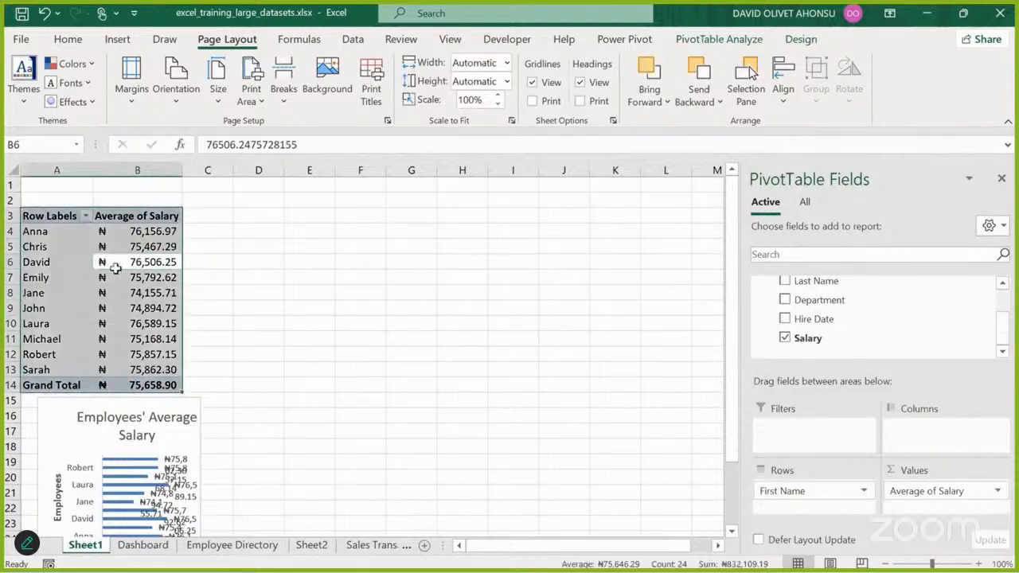
pyautogui.hotkey('ctrl', 'c')
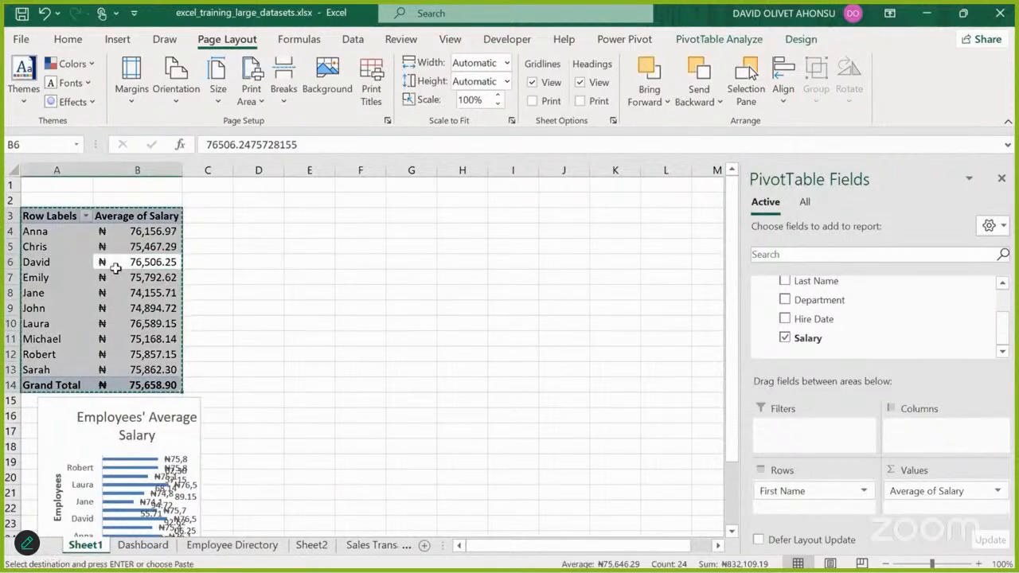
pyautogui.click(270, 217)
pyautogui.hotkey('ctrl', 'v')
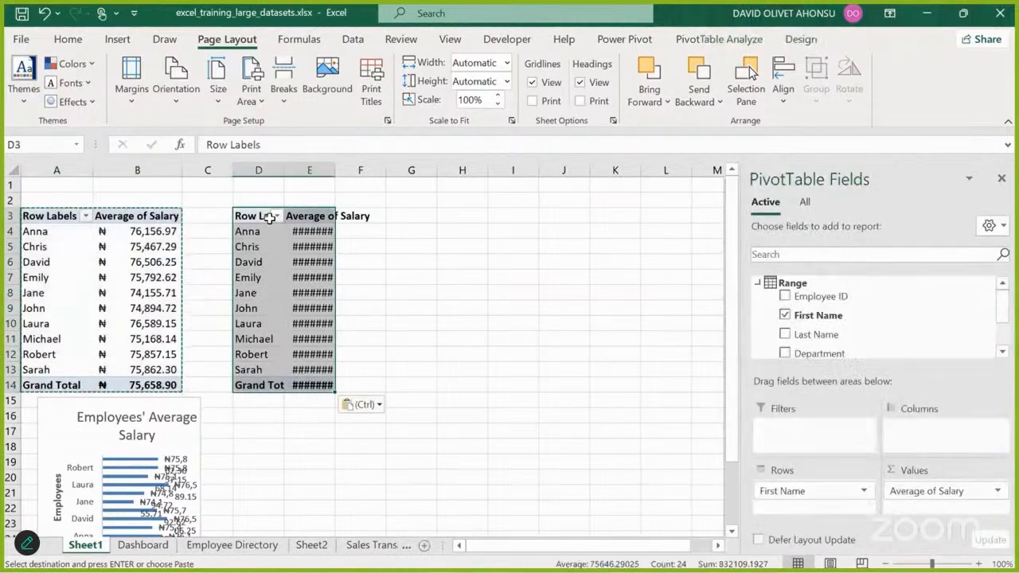
pyautogui.click(332, 210)
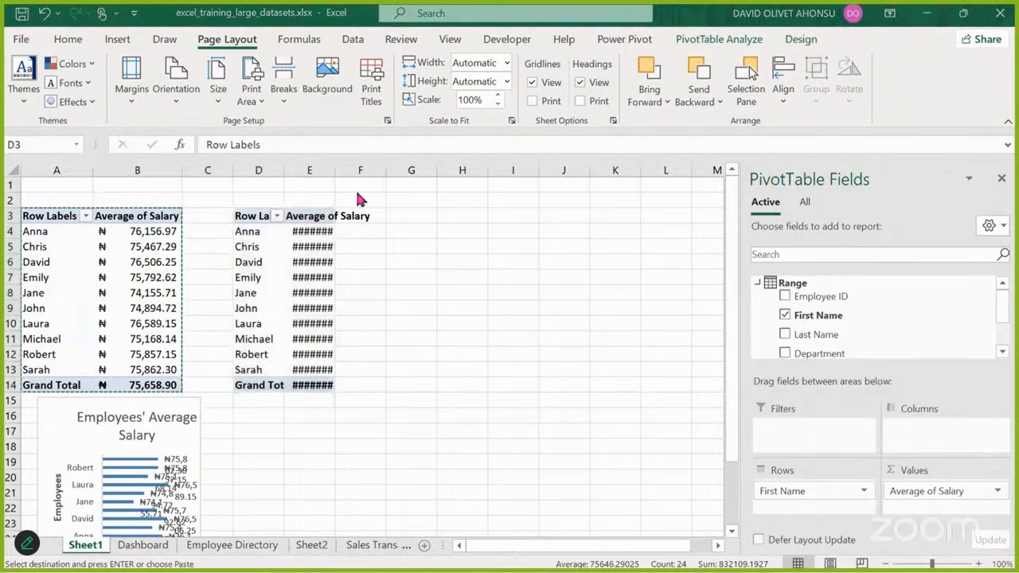
pyautogui.hotkey('ctrl', 'v')
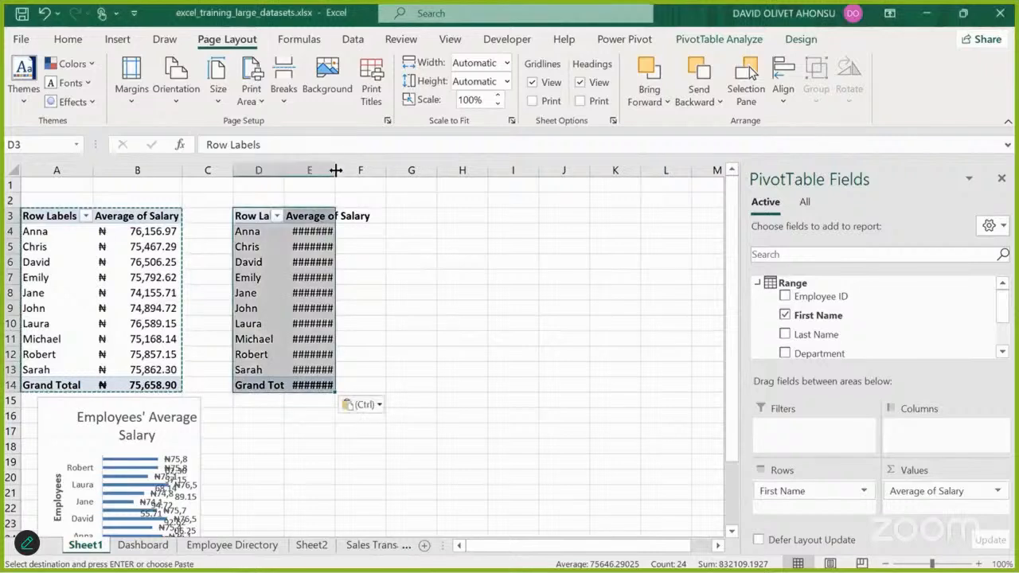
pyautogui.moveTo(336, 170); pyautogui.dragTo(377, 172)
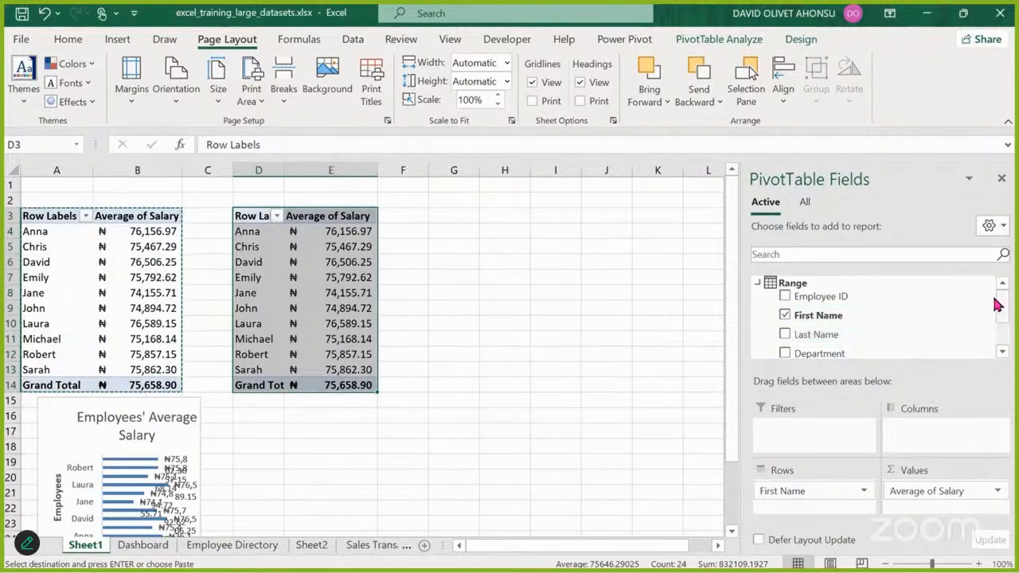
# Step: Replace First Name with Department as the row field of the copied pivot table at D3
pyautogui.moveTo(997, 307); pyautogui.dragTo(998, 329)
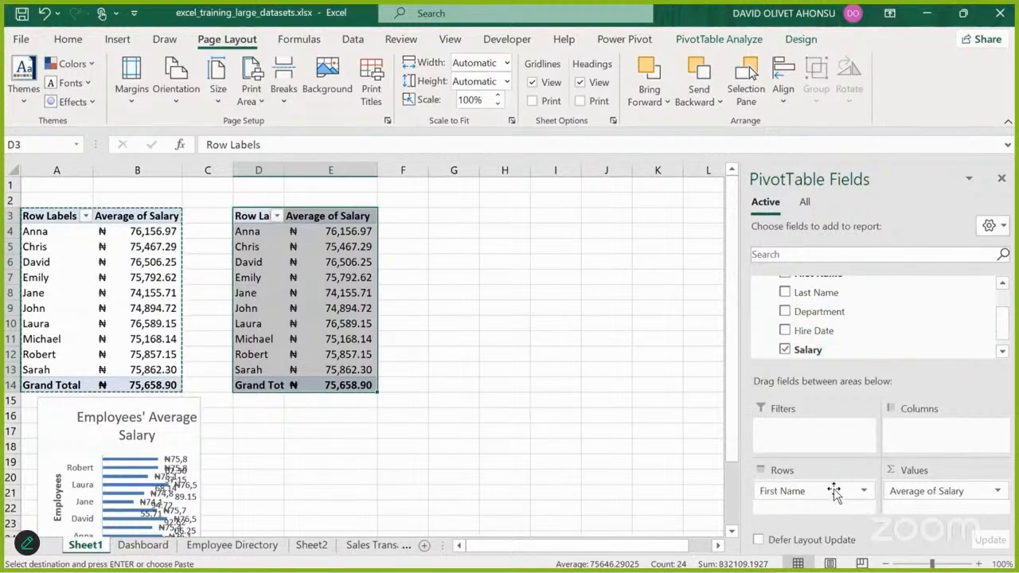
pyautogui.moveTo(825, 491); pyautogui.dragTo(664, 458)
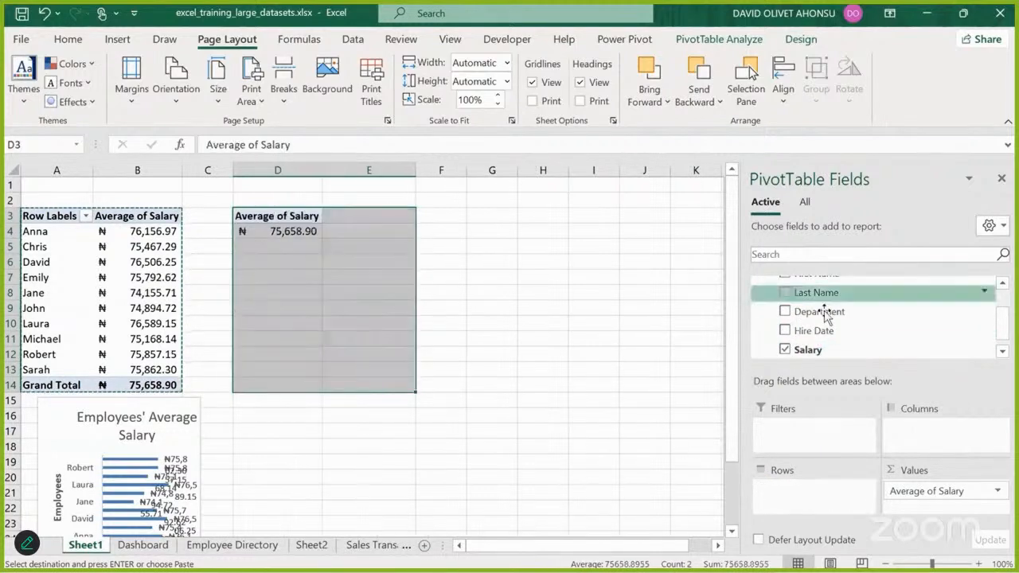
pyautogui.moveTo(826, 316); pyautogui.dragTo(786, 494)
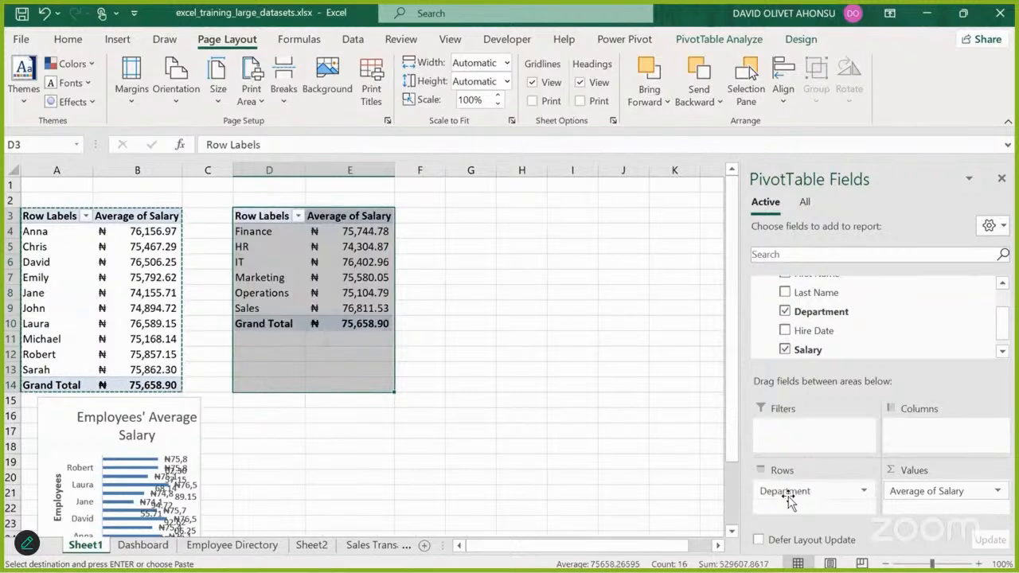
# Step: Insert a clustered column PivotChart based on the department average salary pivot table
pyautogui.click(355, 305)
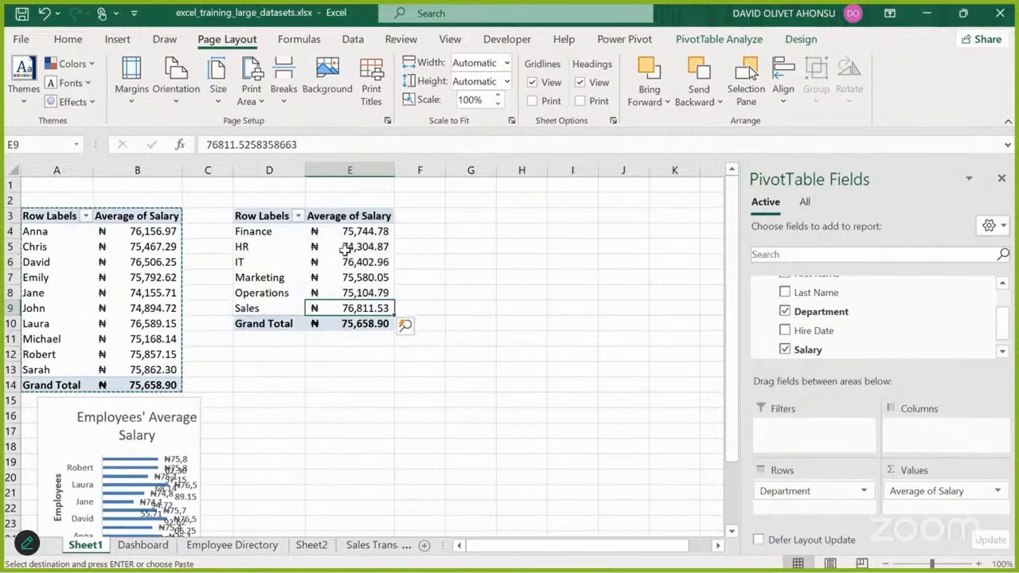
pyautogui.moveTo(344, 249)
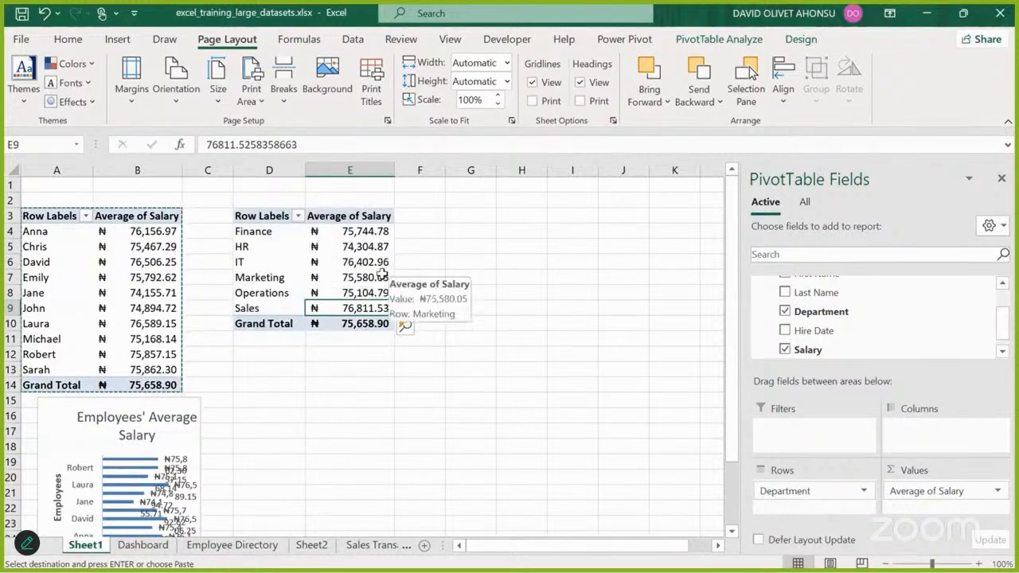
pyautogui.click(326, 266)
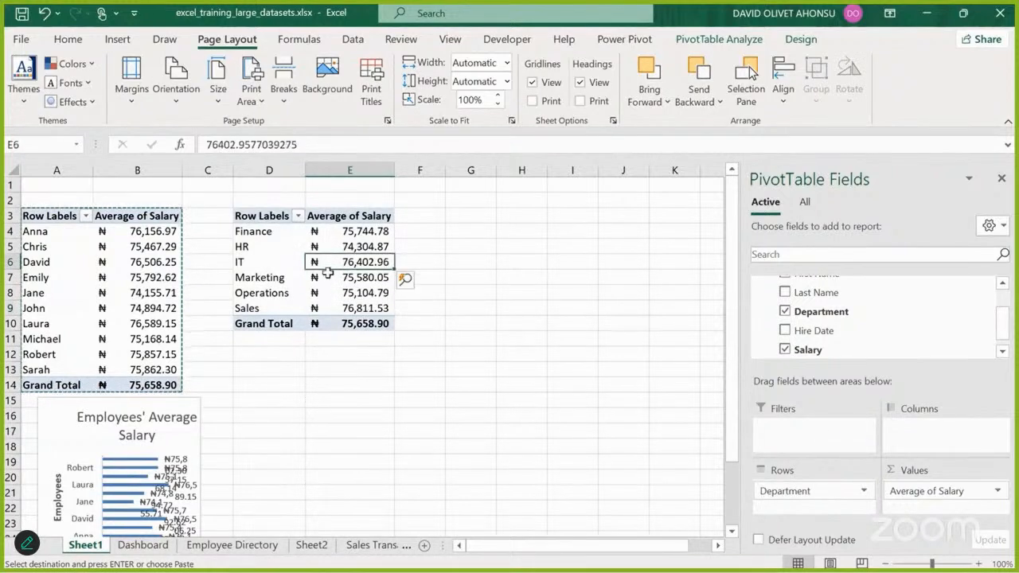
pyautogui.click(328, 276)
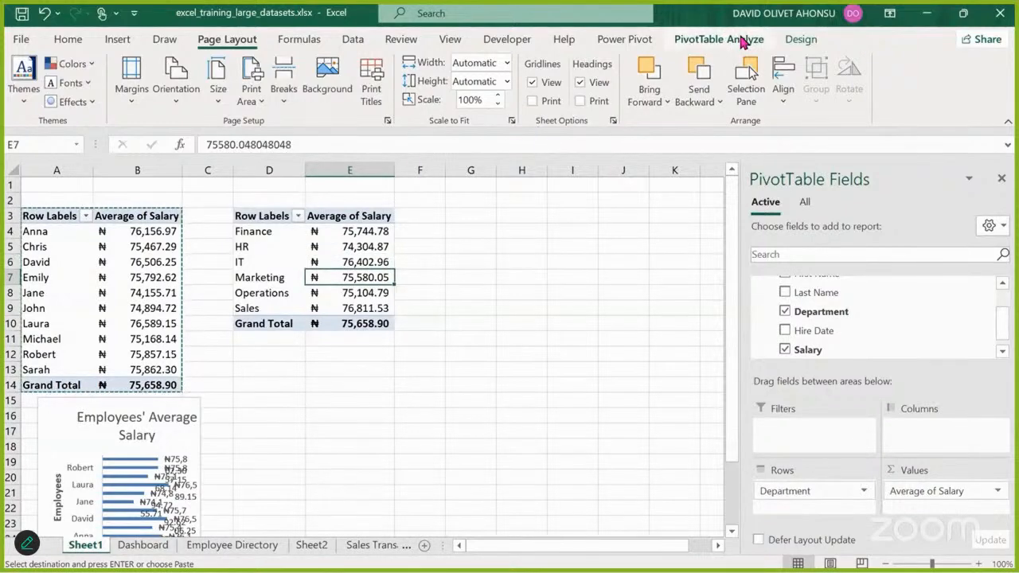
pyautogui.click(740, 42)
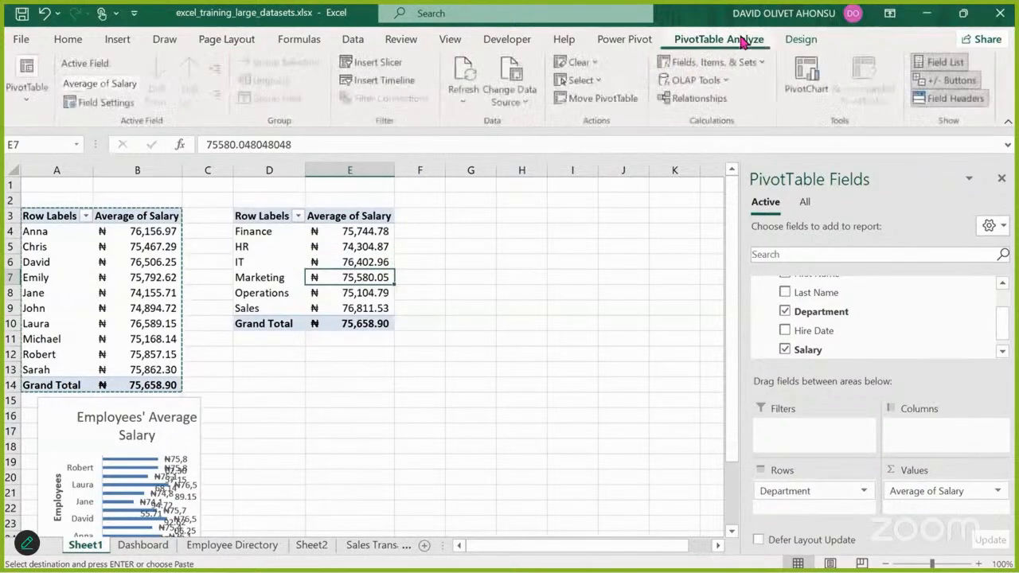
pyautogui.click(806, 119)
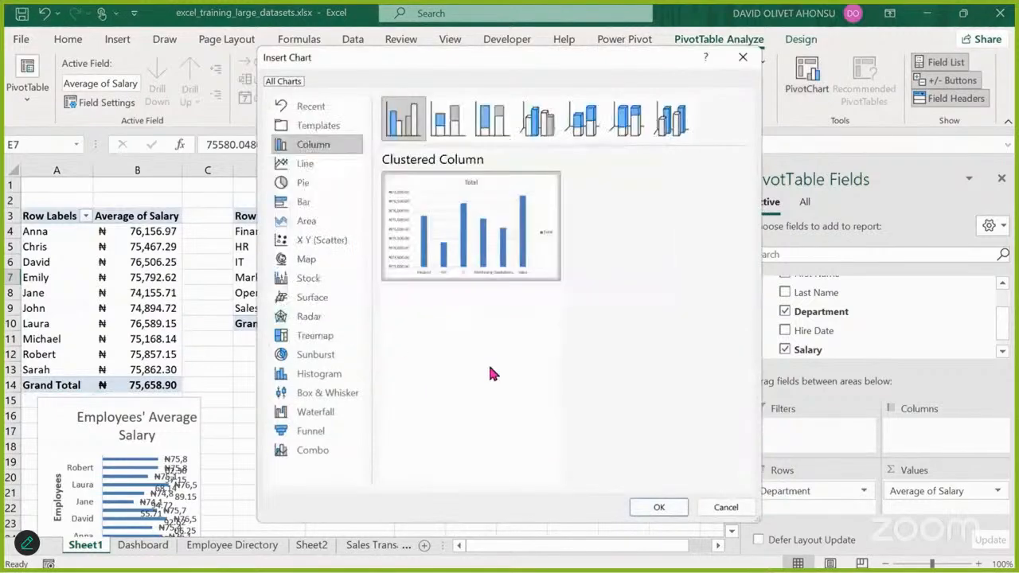
pyautogui.click(656, 508)
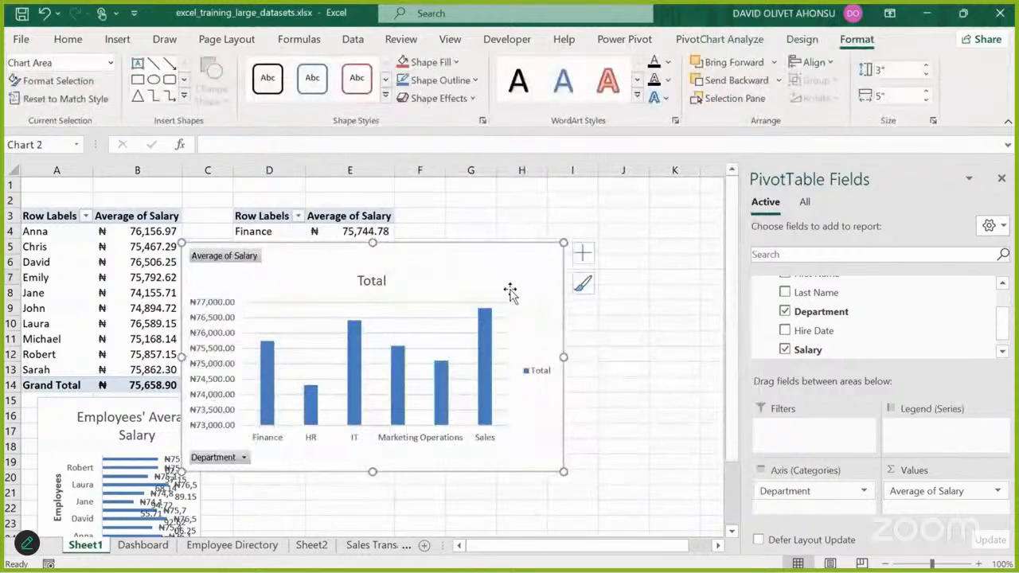
# Step: Hide all field buttons on the new column chart and add axis titles
pyautogui.rightClick(238, 259)
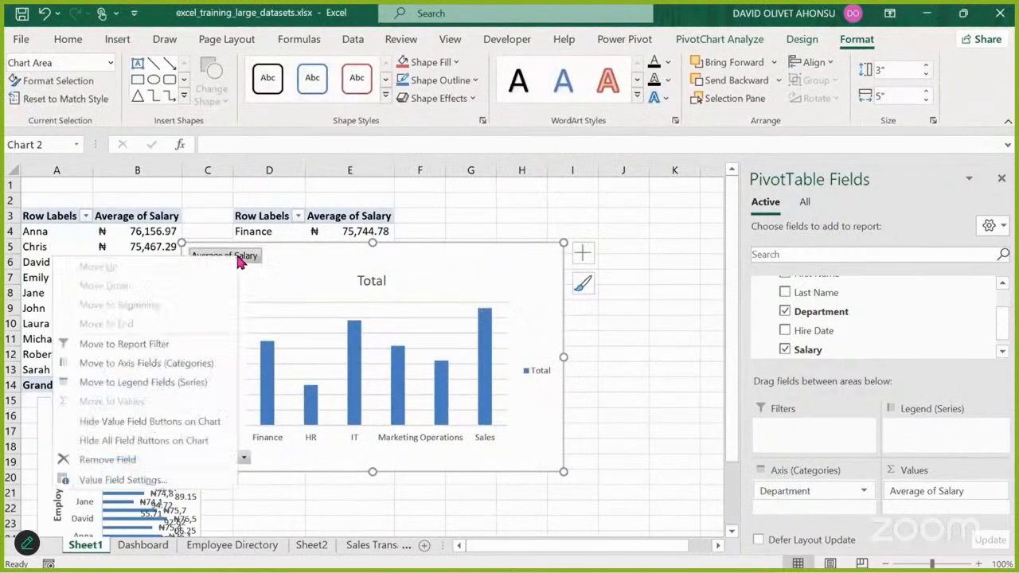
pyautogui.click(146, 441)
pyautogui.click(582, 254)
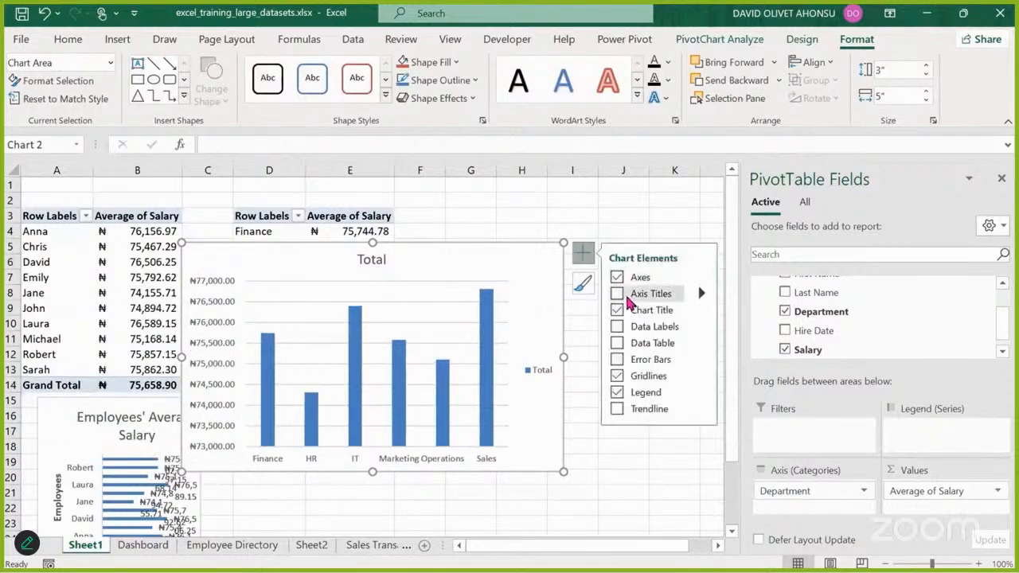
pyautogui.click(618, 295)
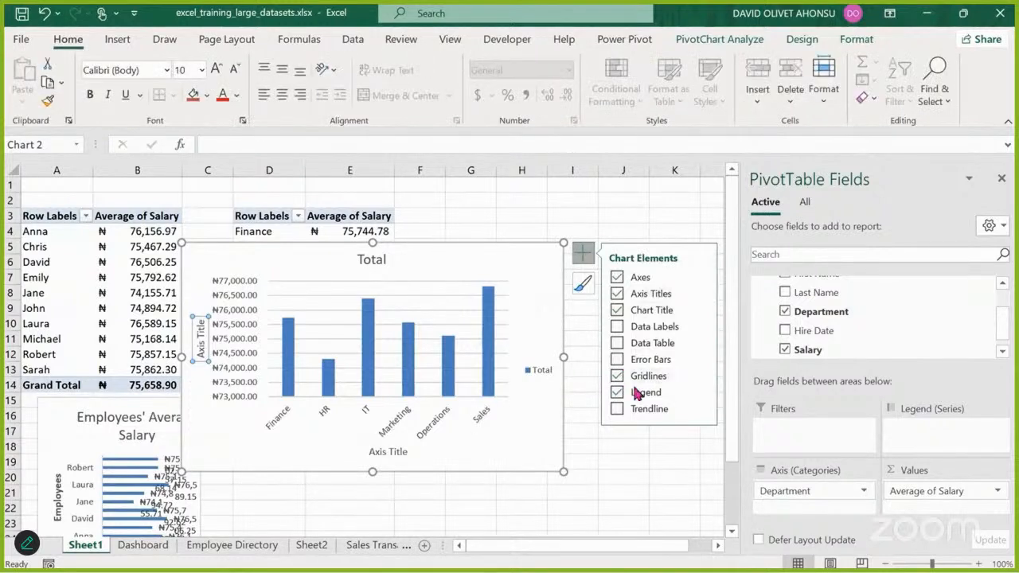
# Step: Remove the gridlines and legend from the department column chart and show data labels above the columns
pyautogui.click(618, 376)
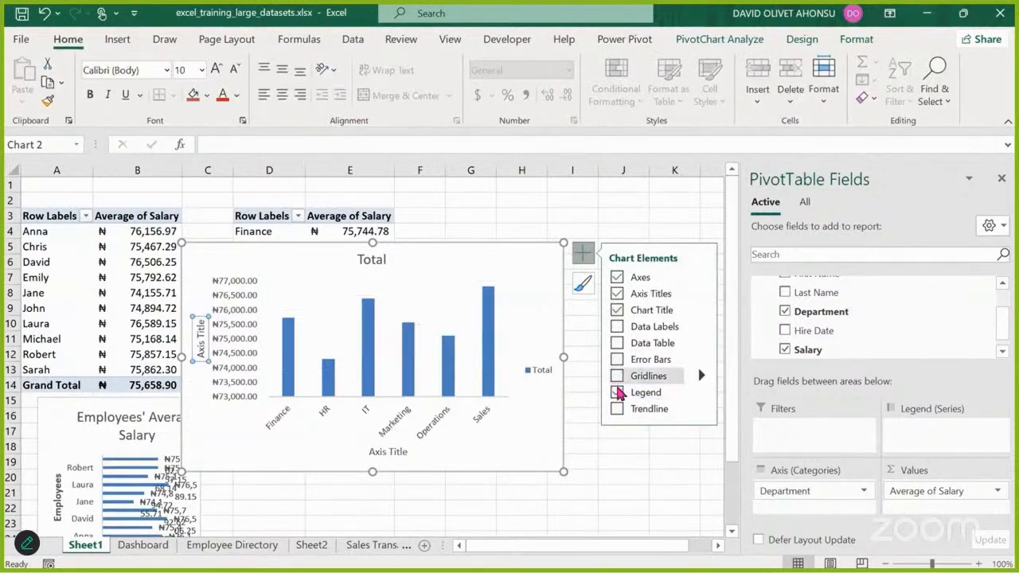
pyautogui.click(618, 393)
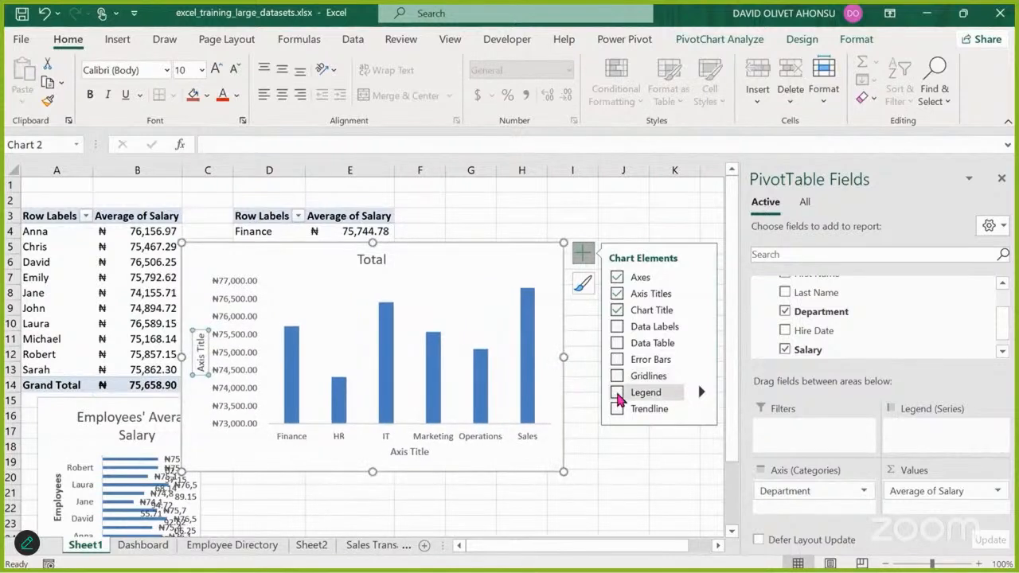
pyautogui.click(618, 344)
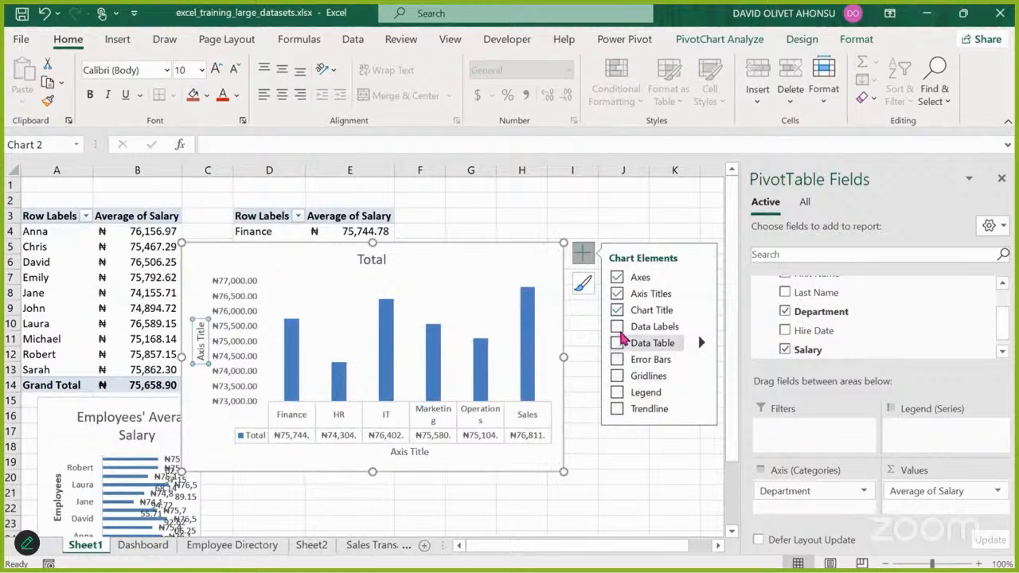
pyautogui.click(620, 331)
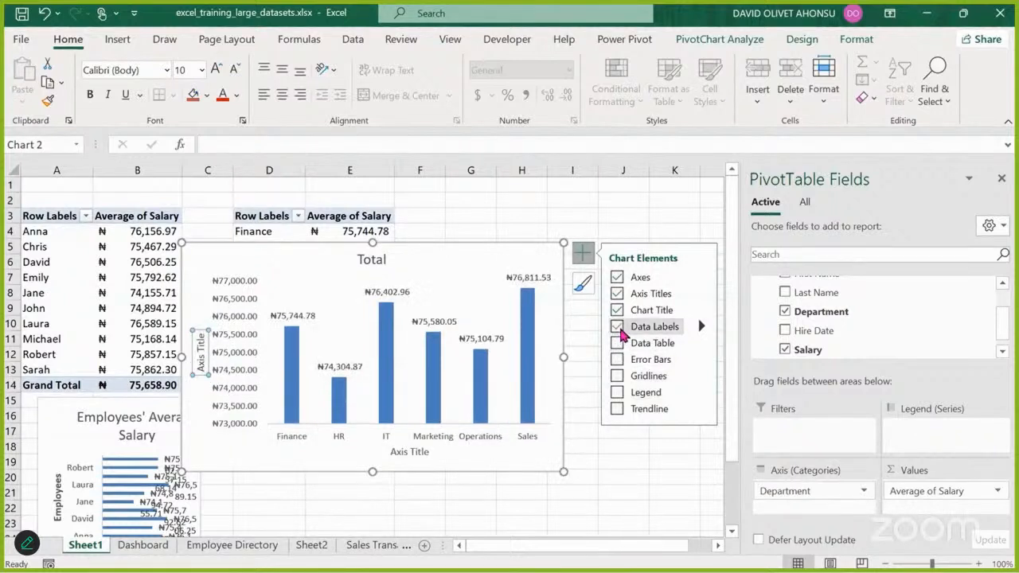
# Step: Delete the vertical salary axis from the department column chart
pyautogui.click(226, 384)
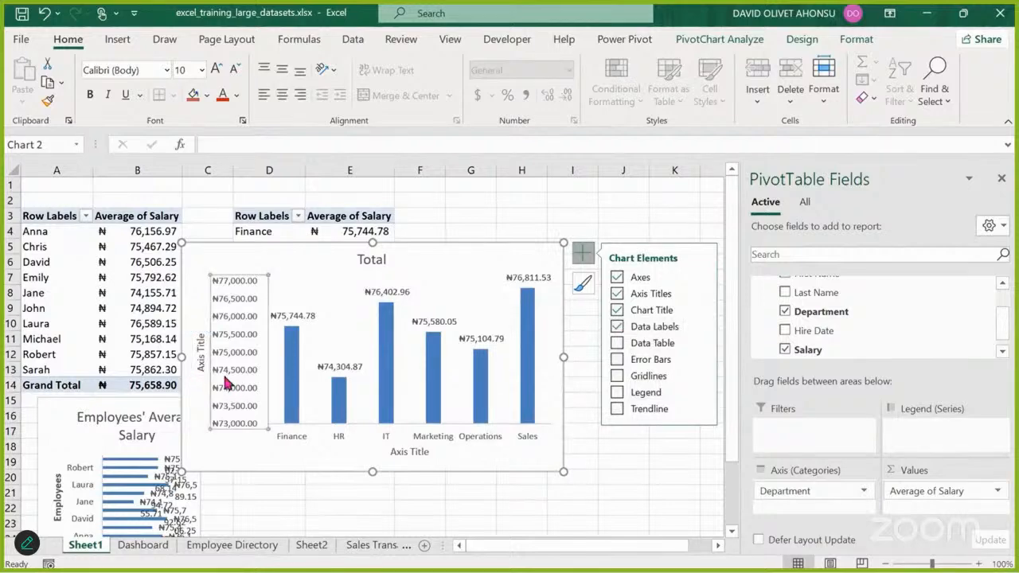
pyautogui.click(236, 476)
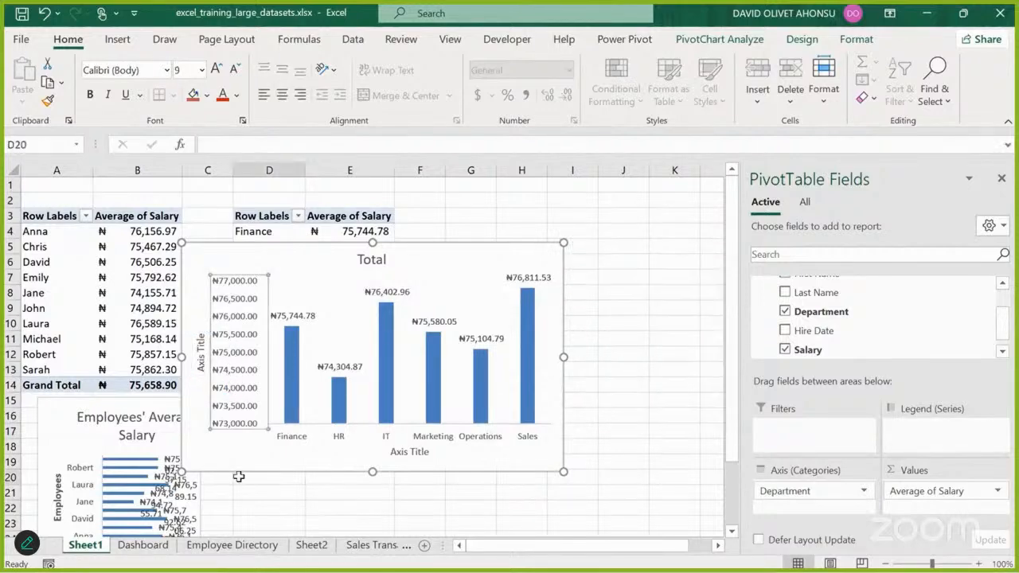
pyautogui.click(235, 402)
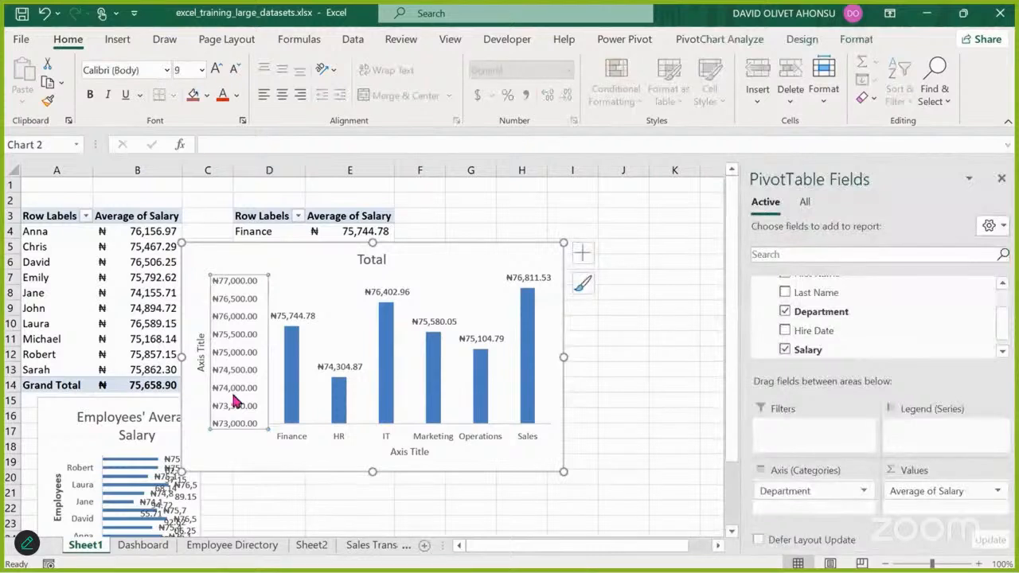
pyautogui.press('Delete')
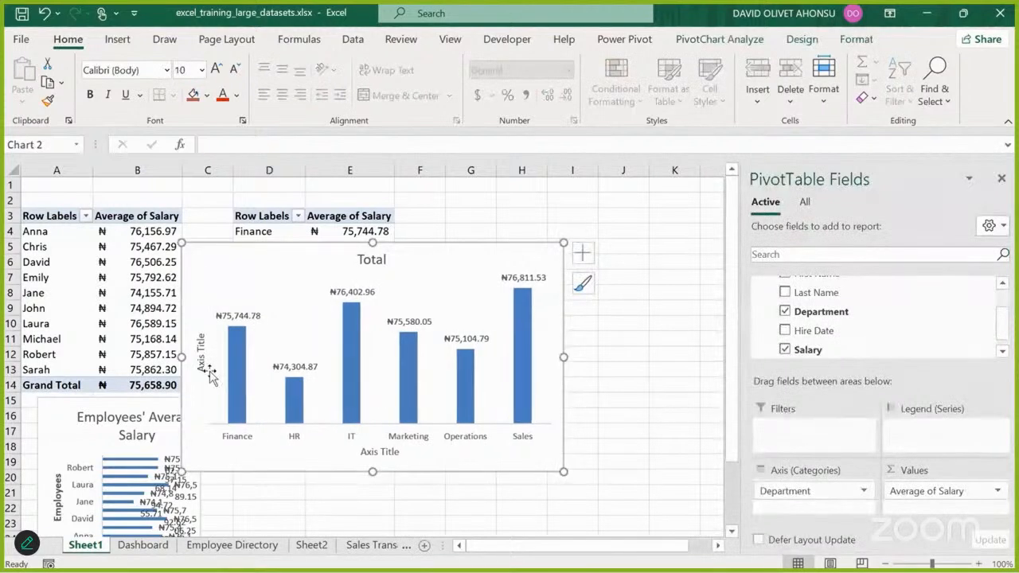
# Step: Change the department chart's title to "Dept Average Salary"
pyautogui.click(375, 261)
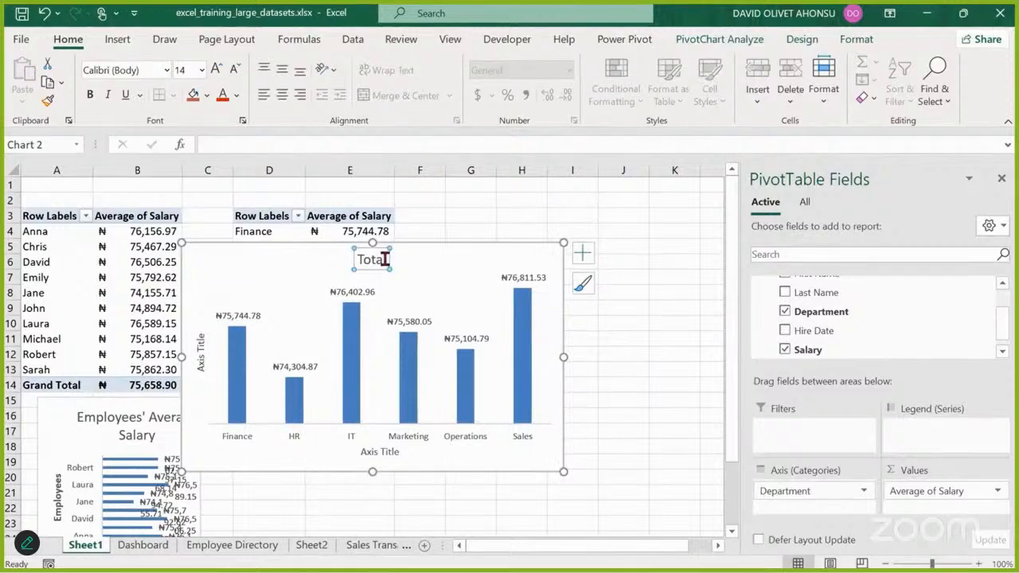
pyautogui.press('BackSpace')
pyautogui.press('BackSpace')
pyautogui.press('BackSpace')
pyautogui.press('BackSpace')
pyautogui.press('BackSpace')
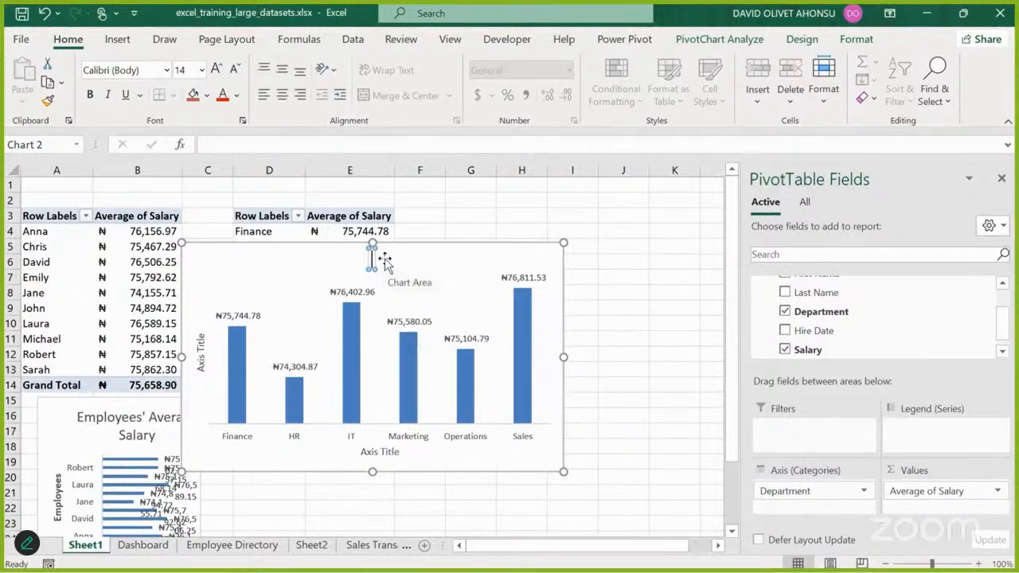
pyautogui.write('Dept salry')
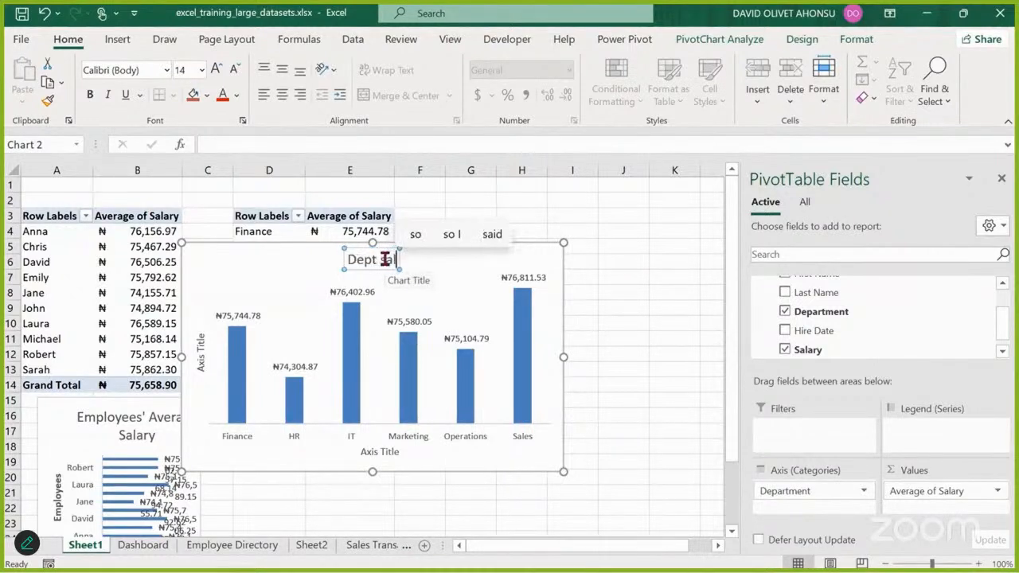
pyautogui.press('BackSpace')
pyautogui.press('BackSpace')
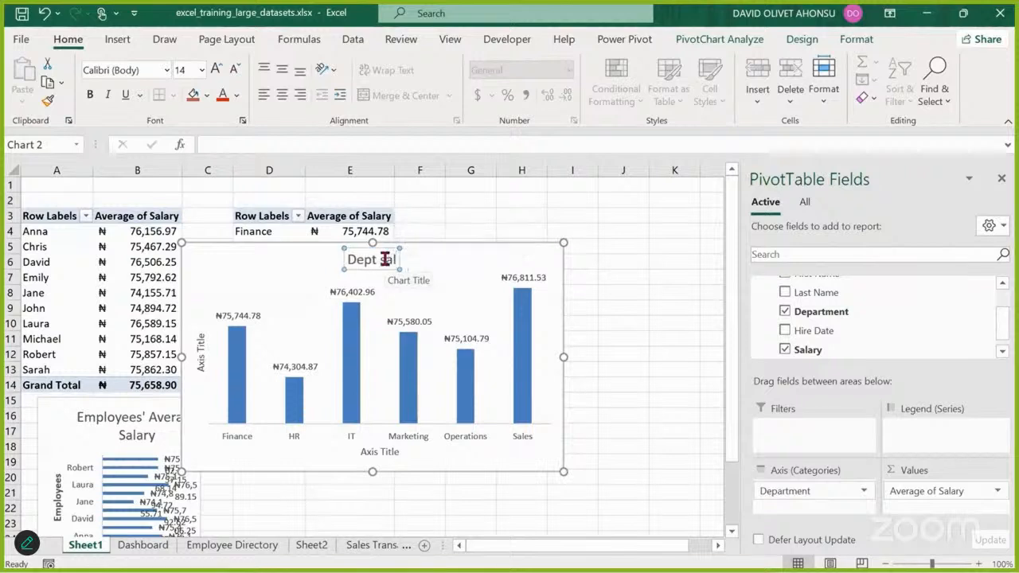
pyautogui.press('BackSpace')
pyautogui.press('BackSpace')
pyautogui.press('BackSpace')
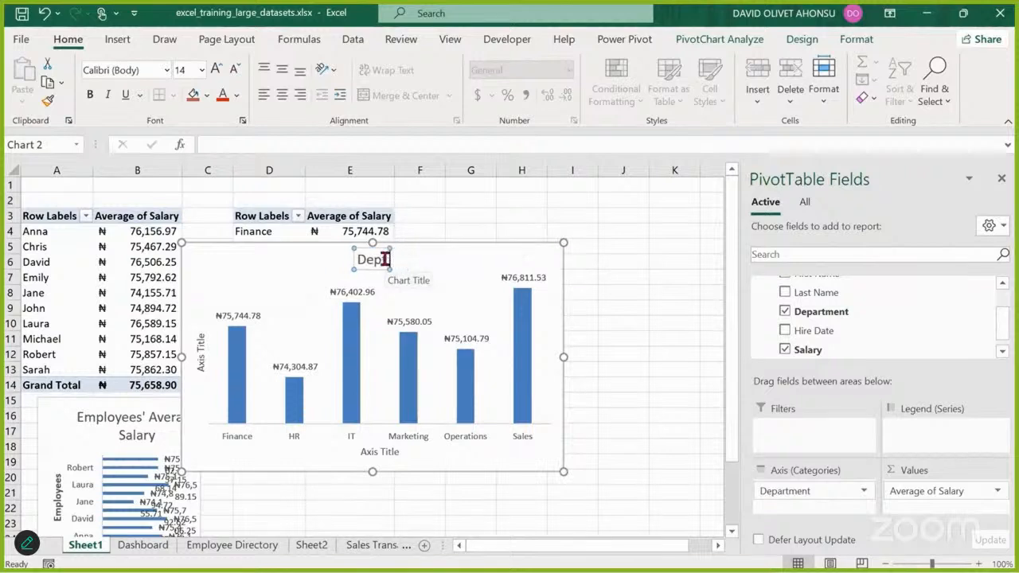
pyautogui.write('Sal')
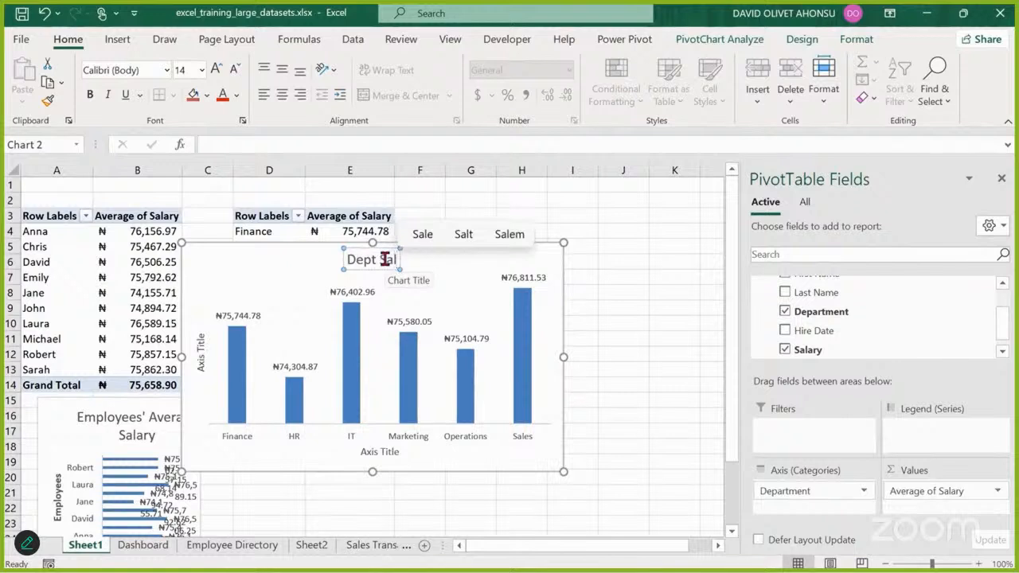
pyautogui.write('ary')
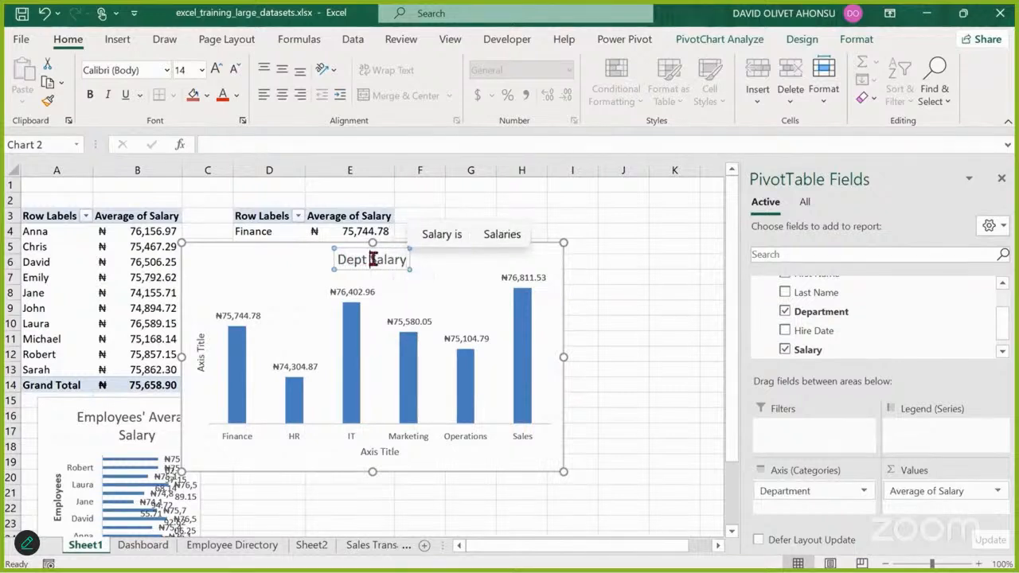
pyautogui.click(371, 259)
pyautogui.write('Average')
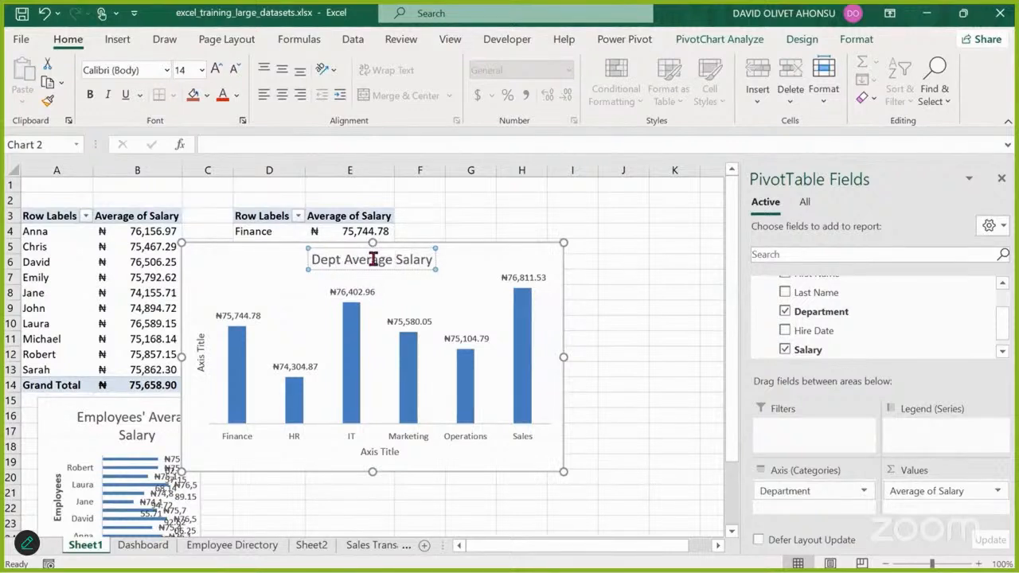
# Step: Bold the title of the department column chart
pyautogui.click(446, 264)
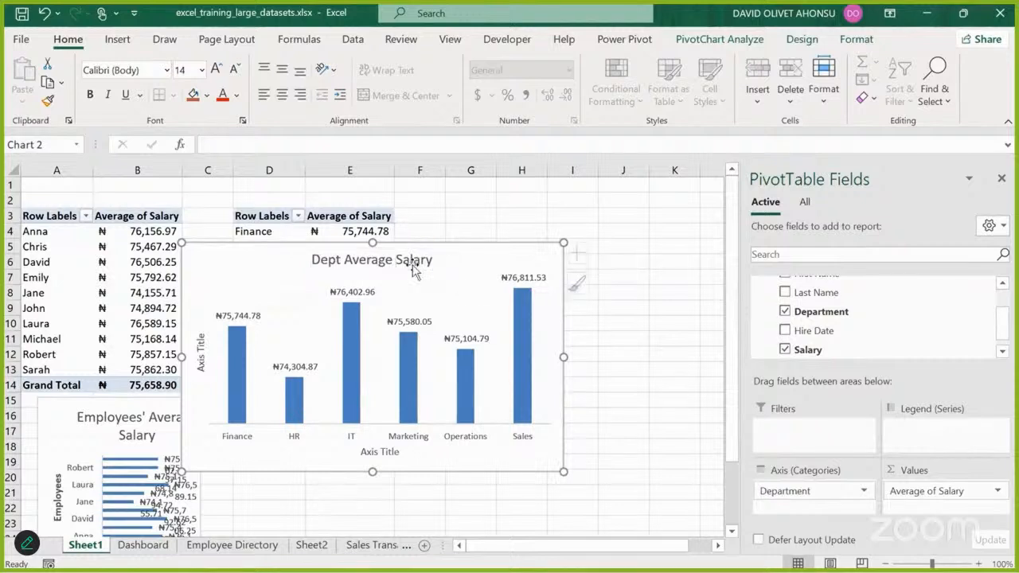
pyautogui.hotkey('ctrl', 'b')
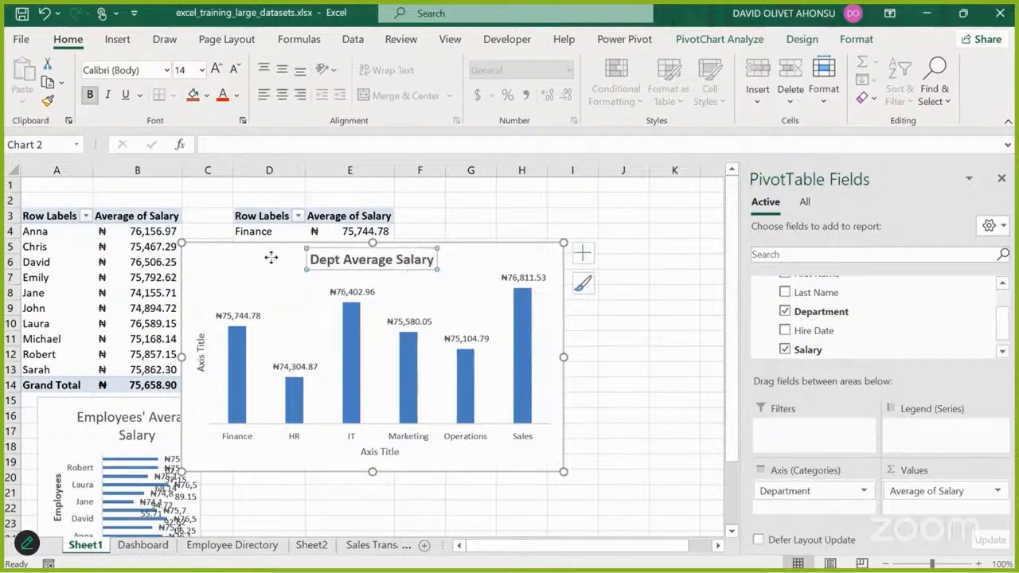
pyautogui.click(255, 288)
# Step: Change the vertical axis title of the department column chart to "Average Salary" and make it bold
pyautogui.doubleClick(202, 352)
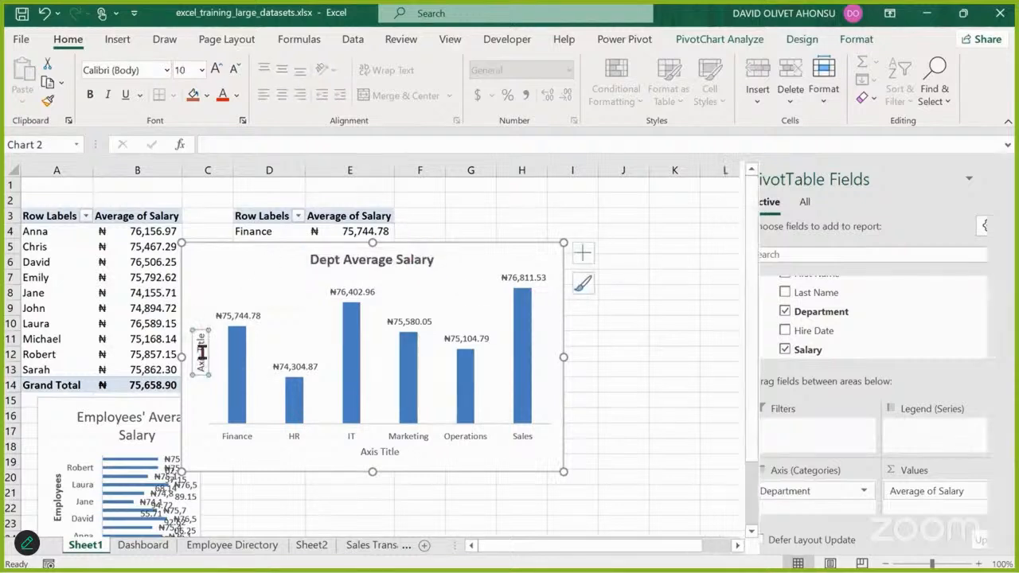
pyautogui.doubleClick(203, 342)
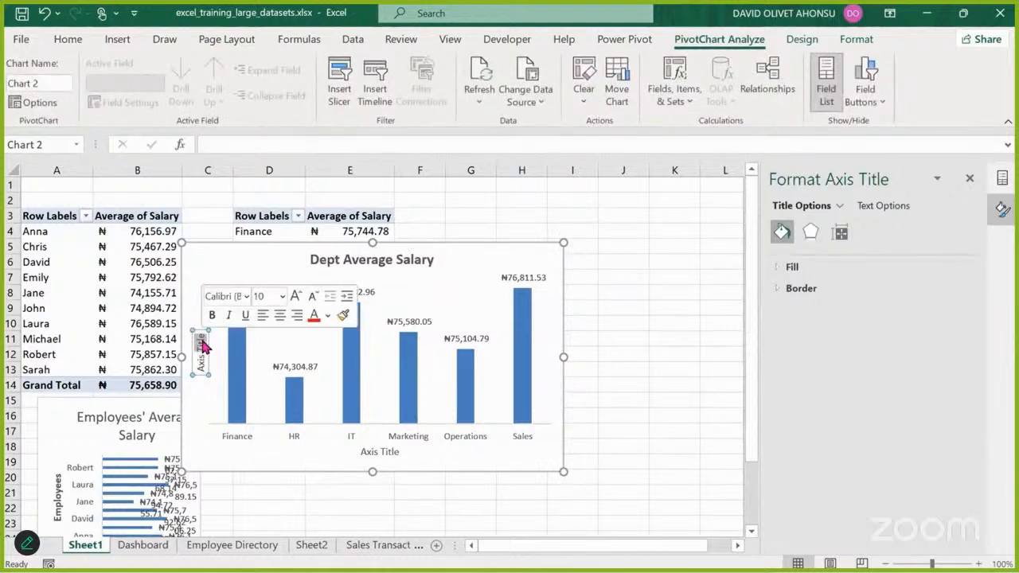
pyautogui.press('BackSpace')
pyautogui.press('BackSpace')
pyautogui.press('BackSpace')
pyautogui.press('BackSpace')
pyautogui.press('BackSpace')
pyautogui.press('BackSpace')
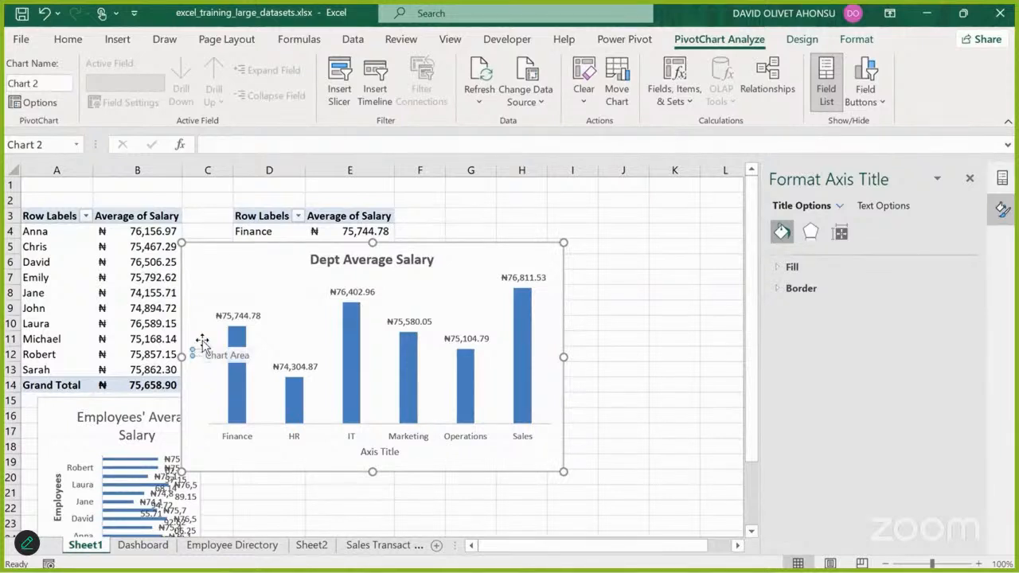
pyautogui.write('Average ')
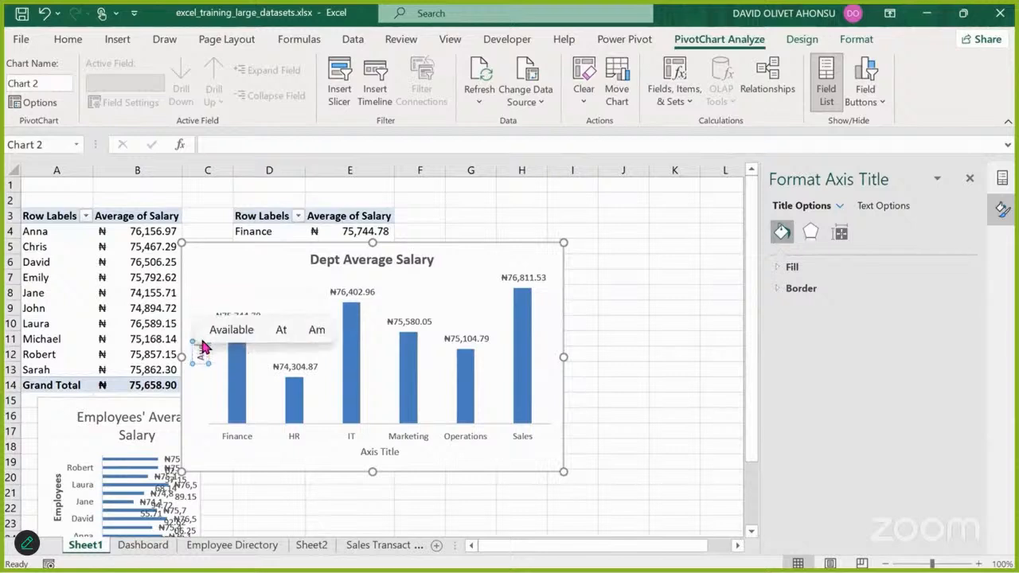
pyautogui.write('Sal')
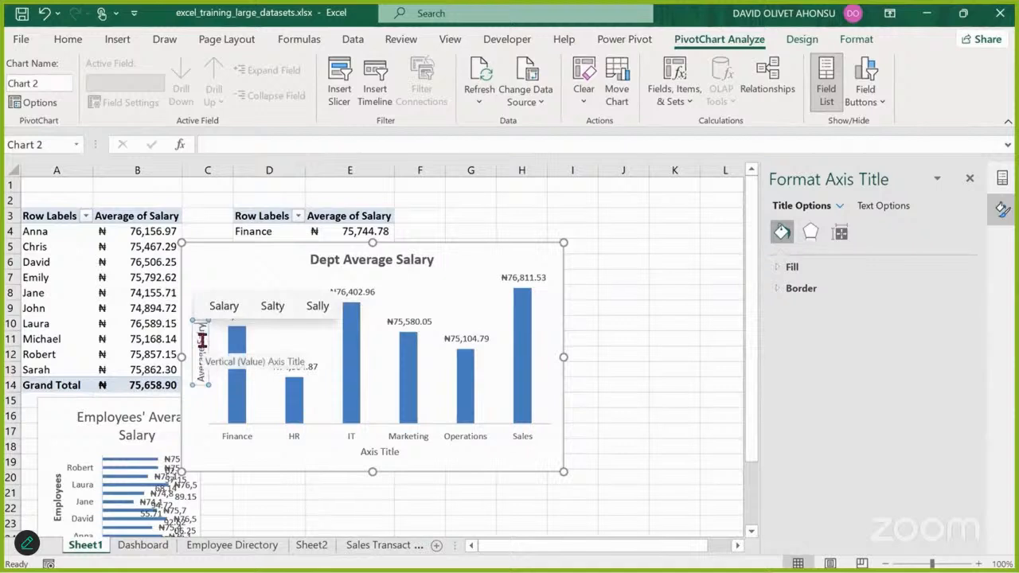
pyautogui.write('ry')
pyautogui.press('BackSpace')
pyautogui.press('BackSpace')
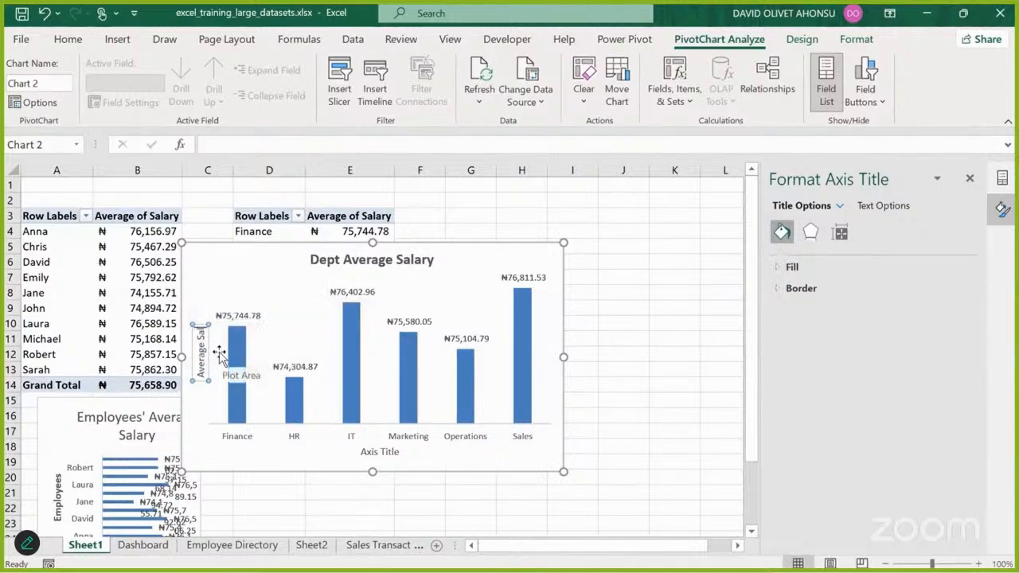
pyautogui.write('ary')
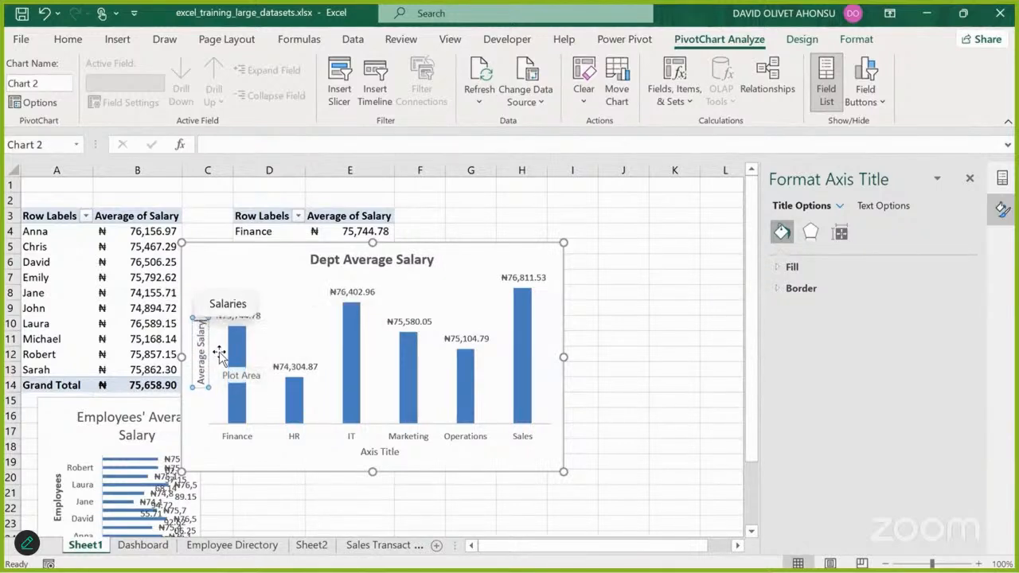
pyautogui.click(221, 373)
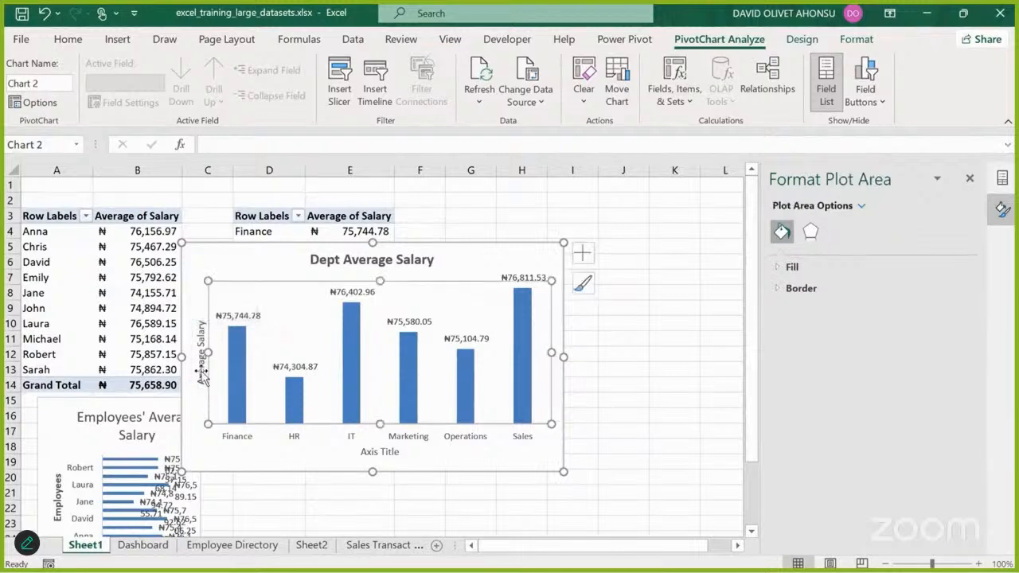
pyautogui.click(198, 372)
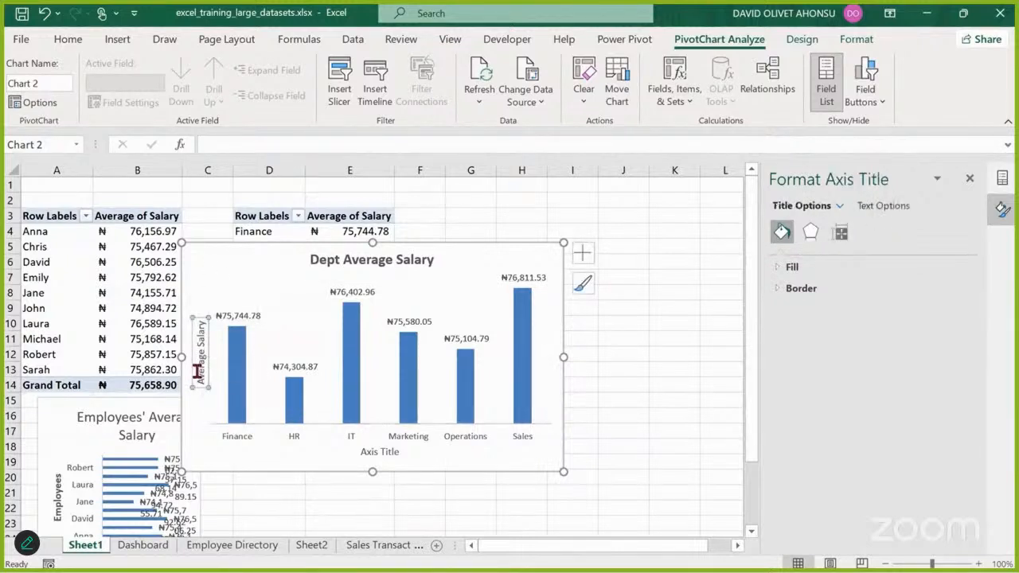
# Step: Change the horizontal axis title of the department column chart to "Department" and make it bold
pyautogui.click(381, 452)
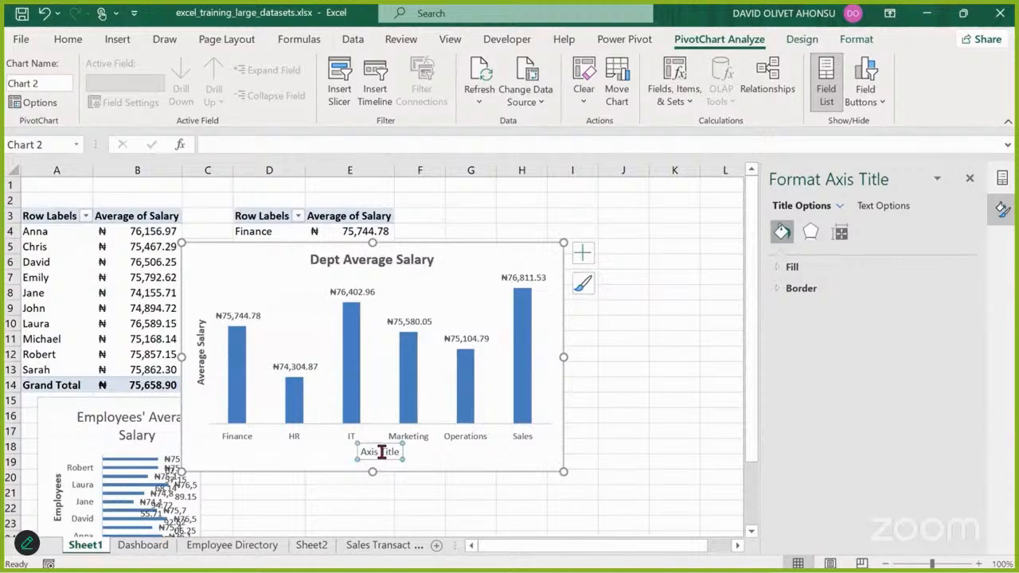
pyautogui.click(382, 451)
pyautogui.press('BackSpace')
pyautogui.press('BackSpace')
pyautogui.press('BackSpace')
pyautogui.press('BackSpace')
pyautogui.press('BackSpace')
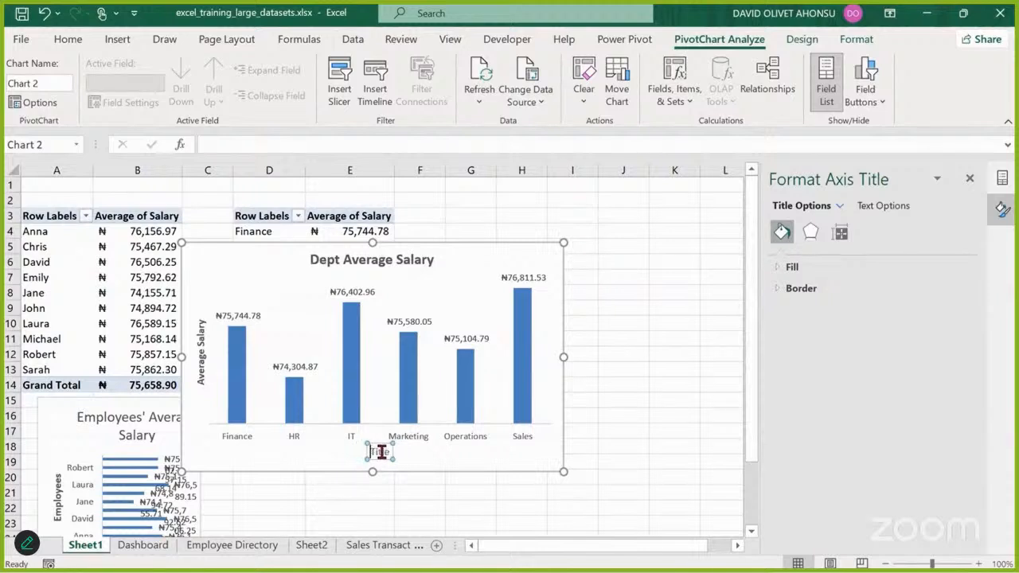
pyautogui.press('Delete')
pyautogui.press('Delete')
pyautogui.press('Delete')
pyautogui.press('Delete')
pyautogui.press('Delete')
pyautogui.write('Department')
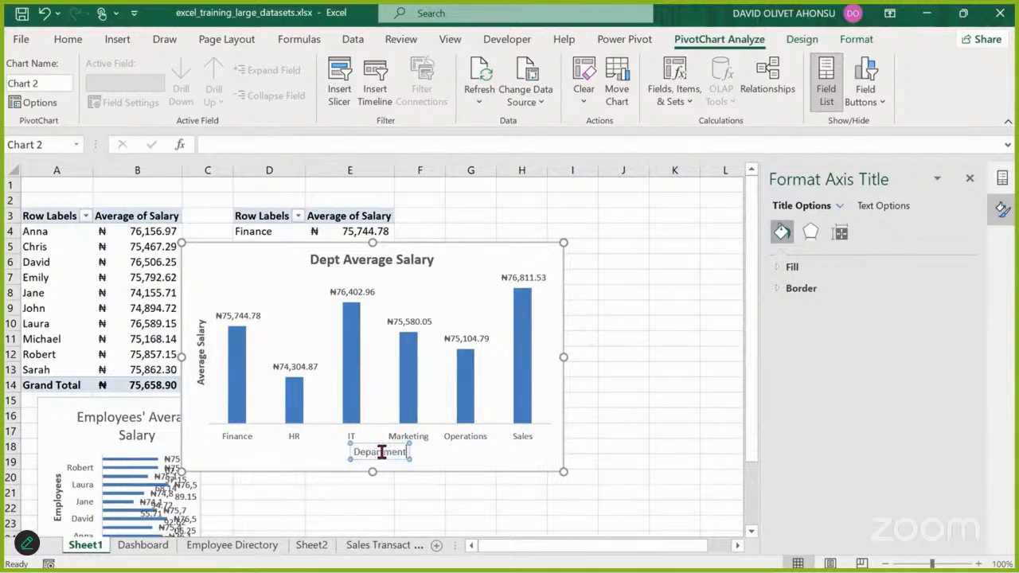
pyautogui.click(433, 451)
pyautogui.click(398, 451)
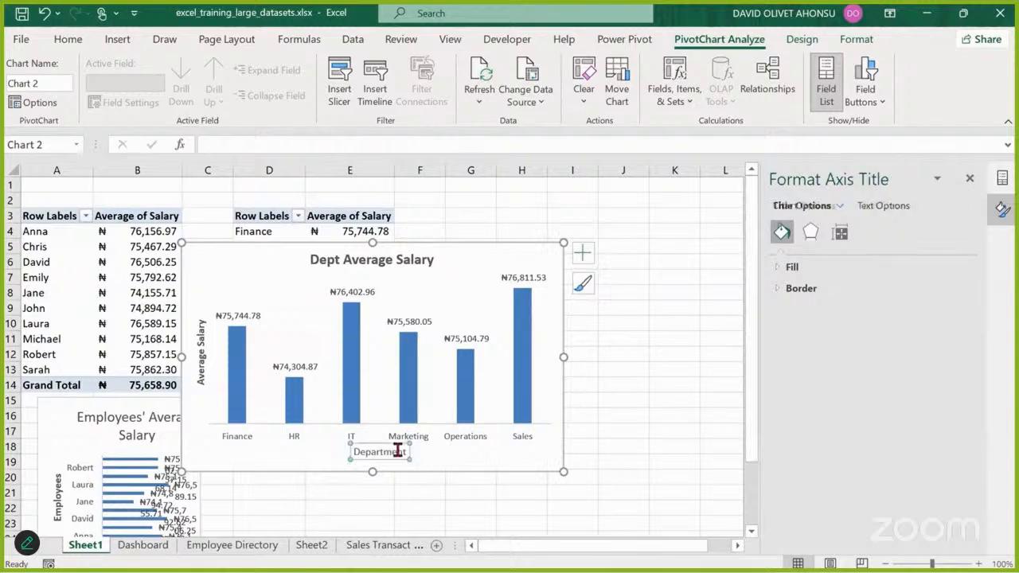
pyautogui.click(551, 460)
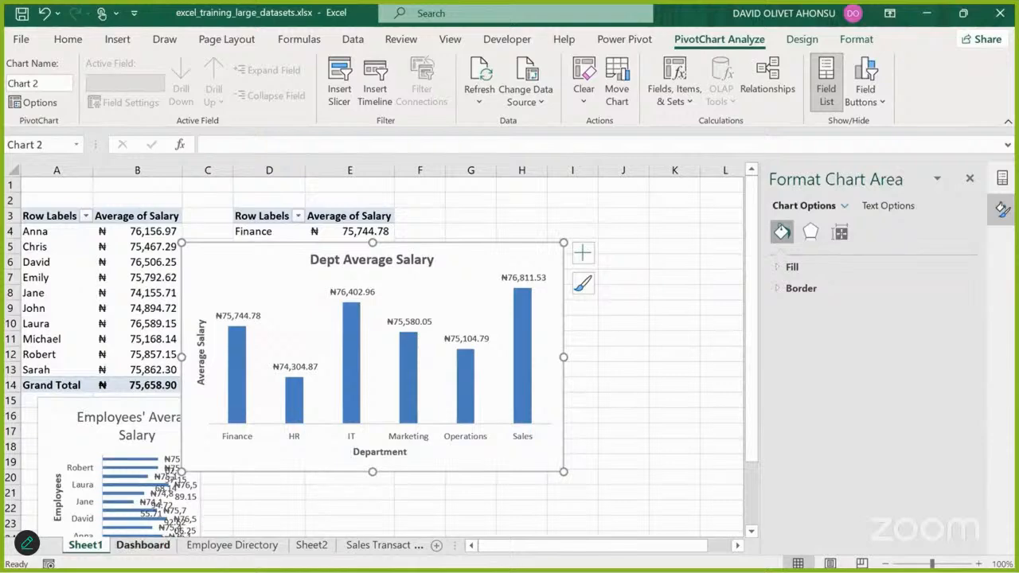
# Step: Recolour the columns of the Dept Average Salary chart on Sheet1 with the olive green theme colour
pyautogui.click(145, 545)
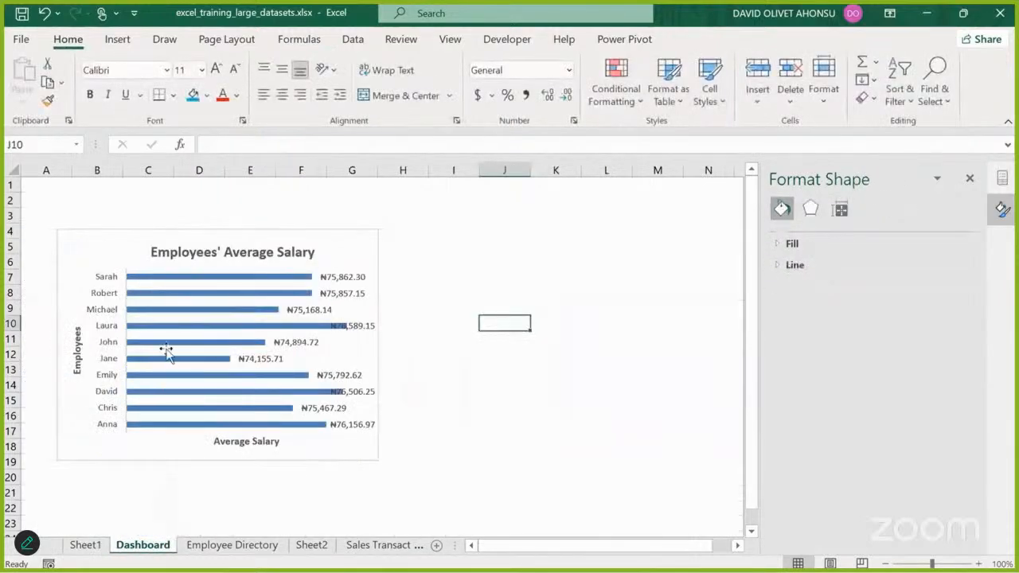
pyautogui.click(85, 545)
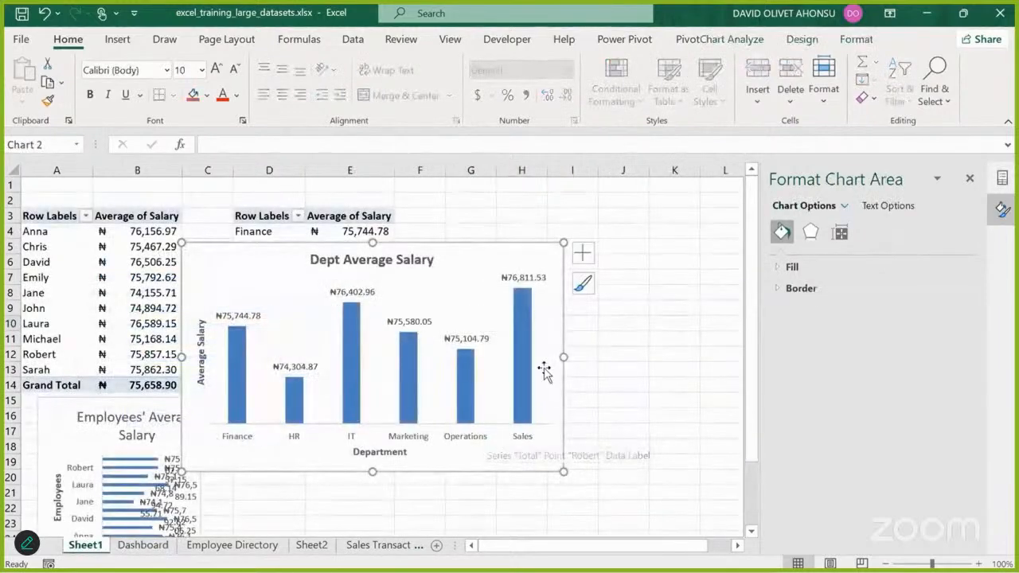
pyautogui.click(240, 378)
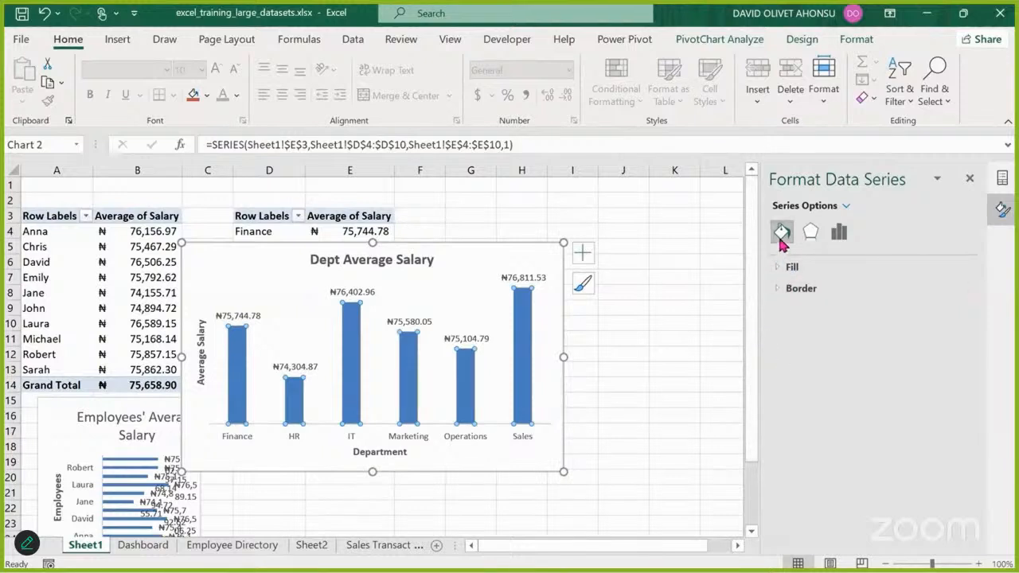
pyautogui.click(780, 268)
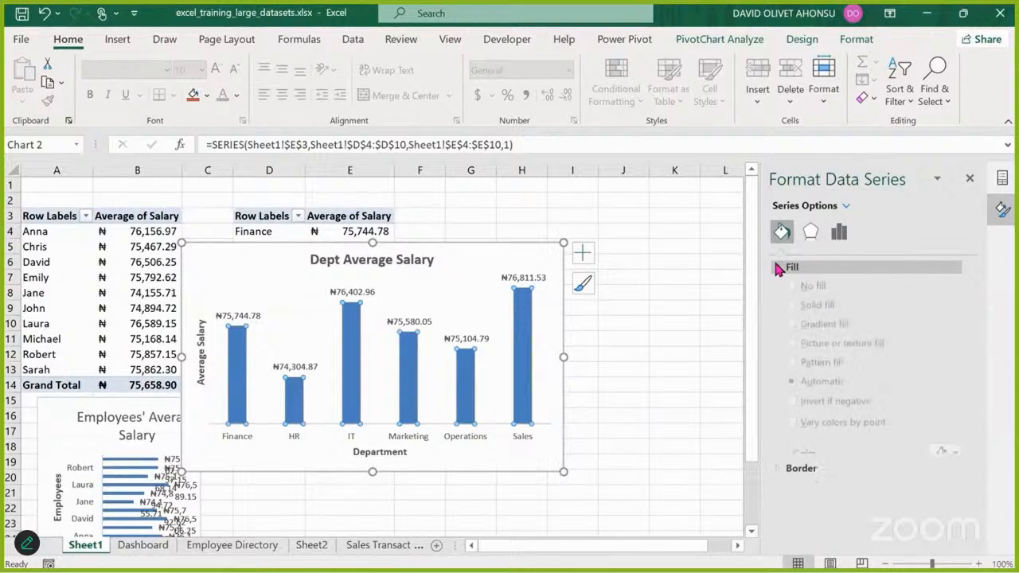
pyautogui.click(957, 461)
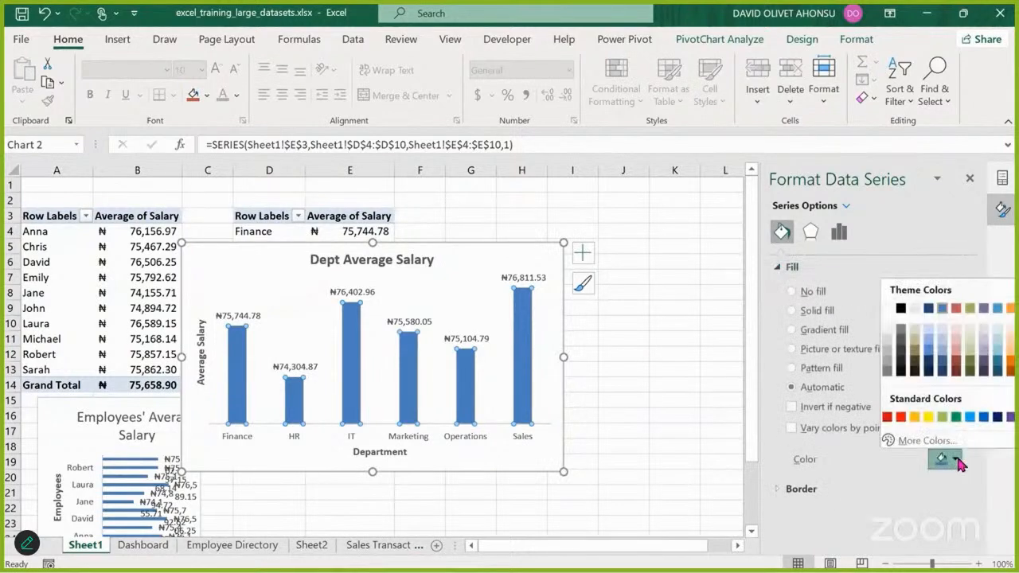
pyautogui.click(969, 310)
pyautogui.click(676, 407)
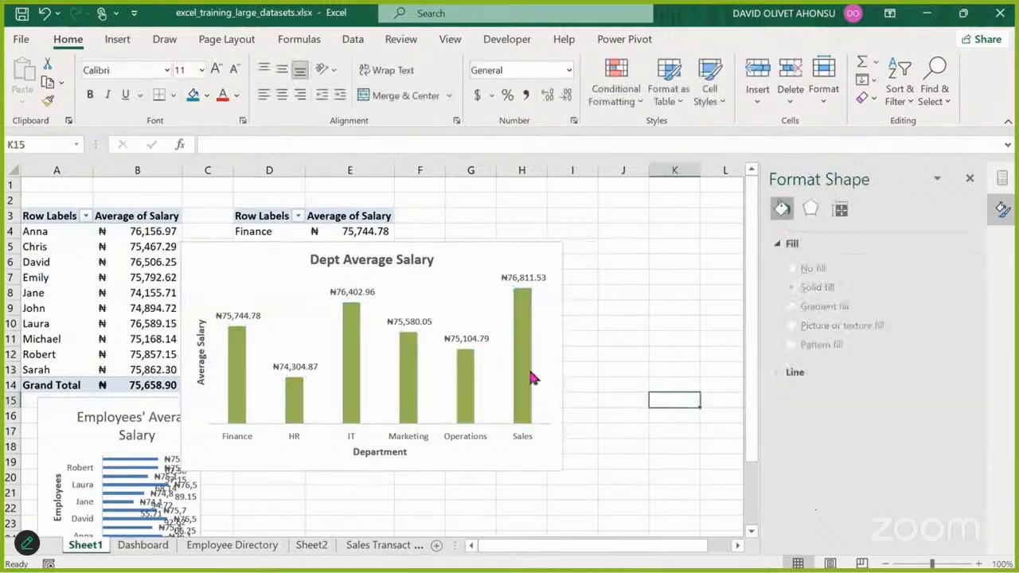
# Step: Copy the Dept Average Salary chart from Sheet1 and paste it at cell I4 of the Dashboard sheet
pyautogui.click(456, 274)
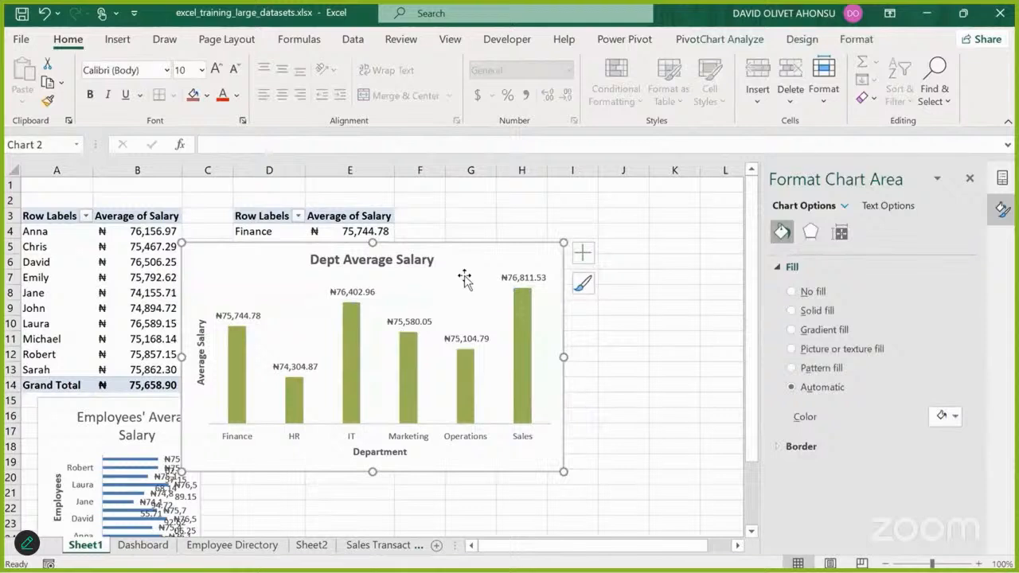
pyautogui.click(143, 545)
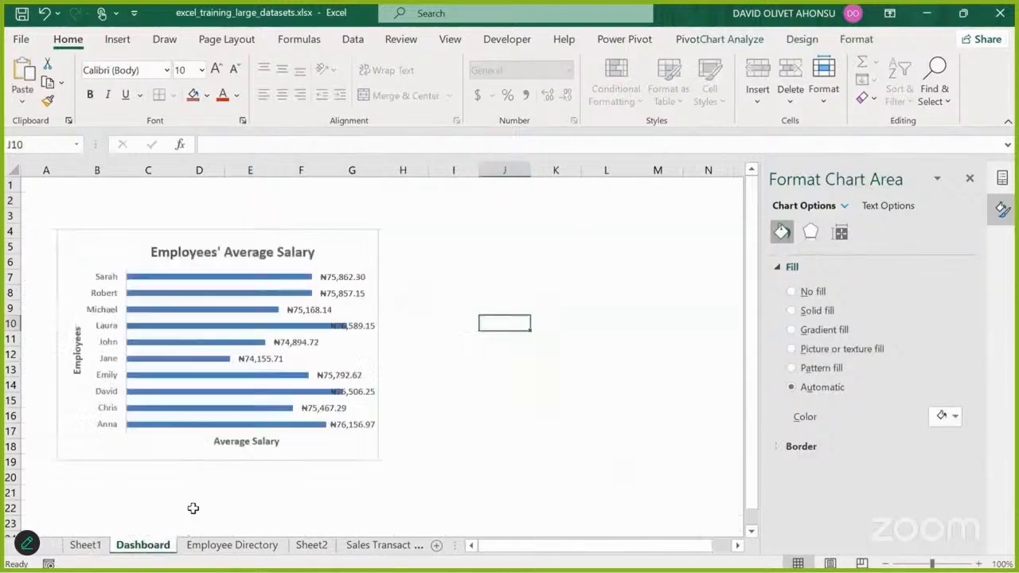
pyautogui.click(423, 234)
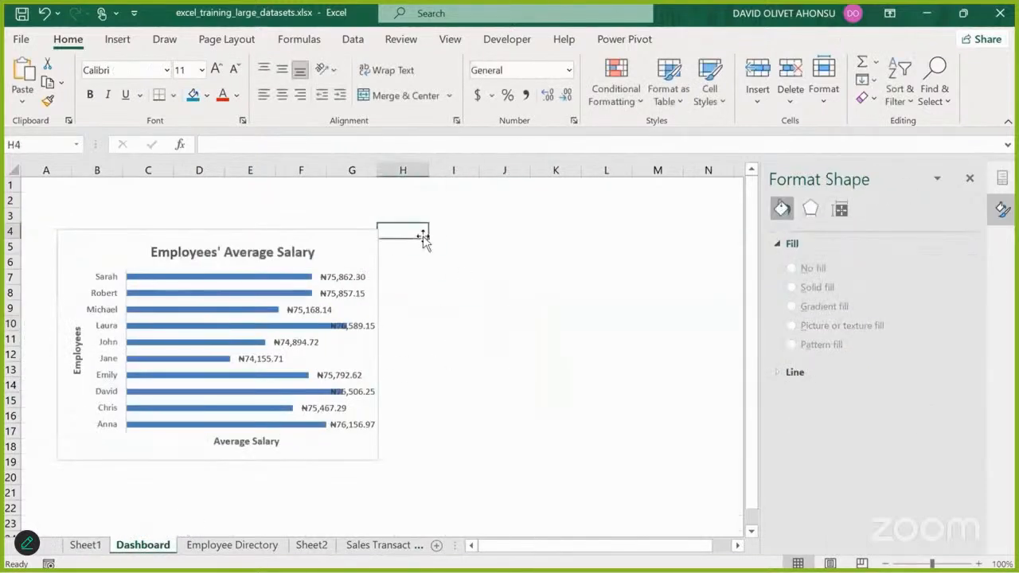
pyautogui.click(435, 236)
pyautogui.hotkey('ctrl', 'v')
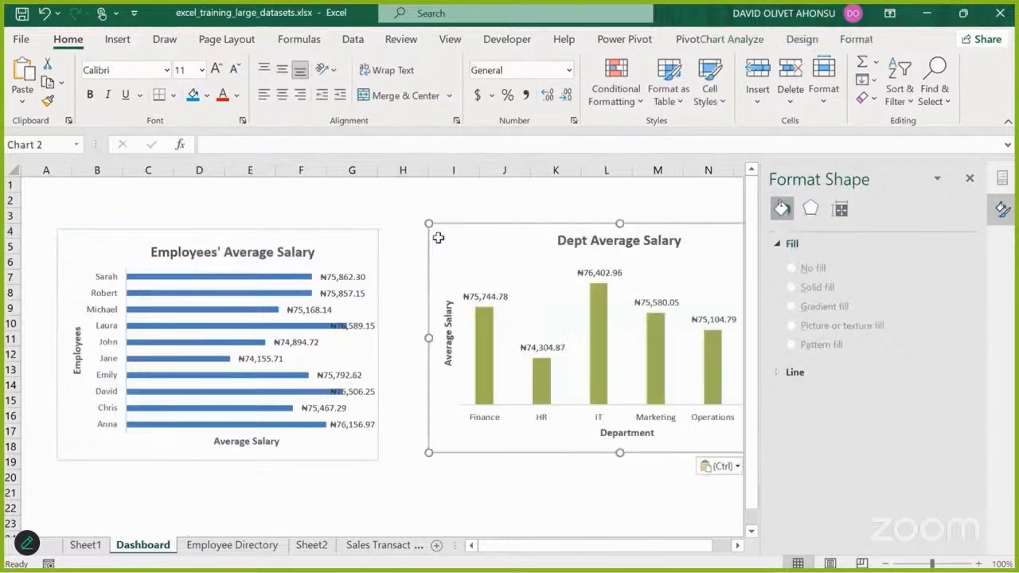
# Step: Move the Employees' Average Salary chart up and to the right so it sits directly beside the department chart
pyautogui.click(354, 251)
pyautogui.press('Up')
pyautogui.press('Up')
pyautogui.press('Up')
pyautogui.press('Up')
pyautogui.press('Up')
pyautogui.press('Up')
pyautogui.press('Up')
pyautogui.press('Up')
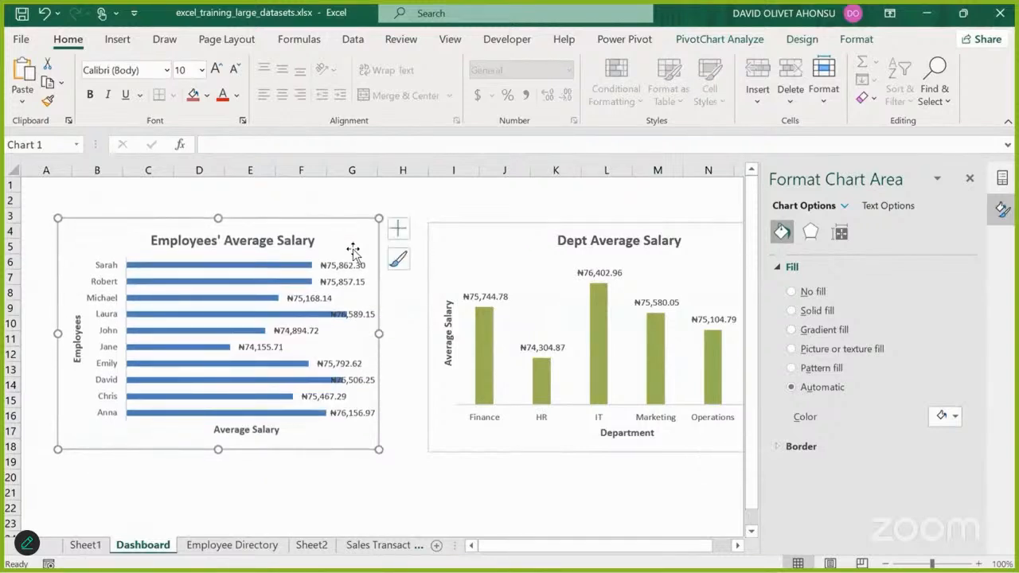
pyautogui.press('Right')
pyautogui.press('Right')
pyautogui.press('Right')
pyautogui.press('Right')
pyautogui.press('Right')
pyautogui.press('Right')
pyautogui.press('Right')
pyautogui.press('Right')
pyautogui.press('Right')
pyautogui.press('Right')
pyautogui.press('Right')
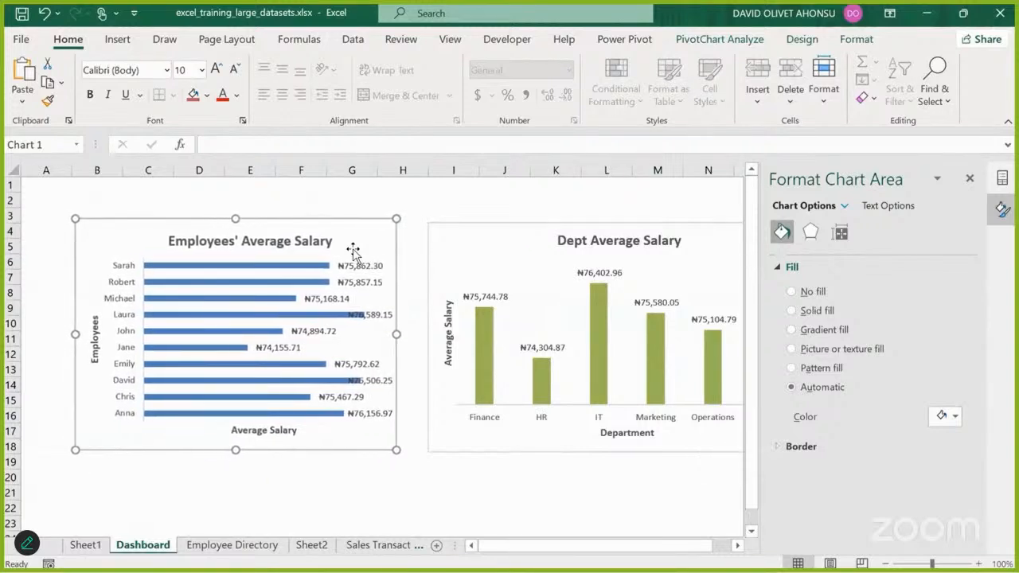
pyautogui.moveTo(354, 252); pyautogui.dragTo(383, 254)
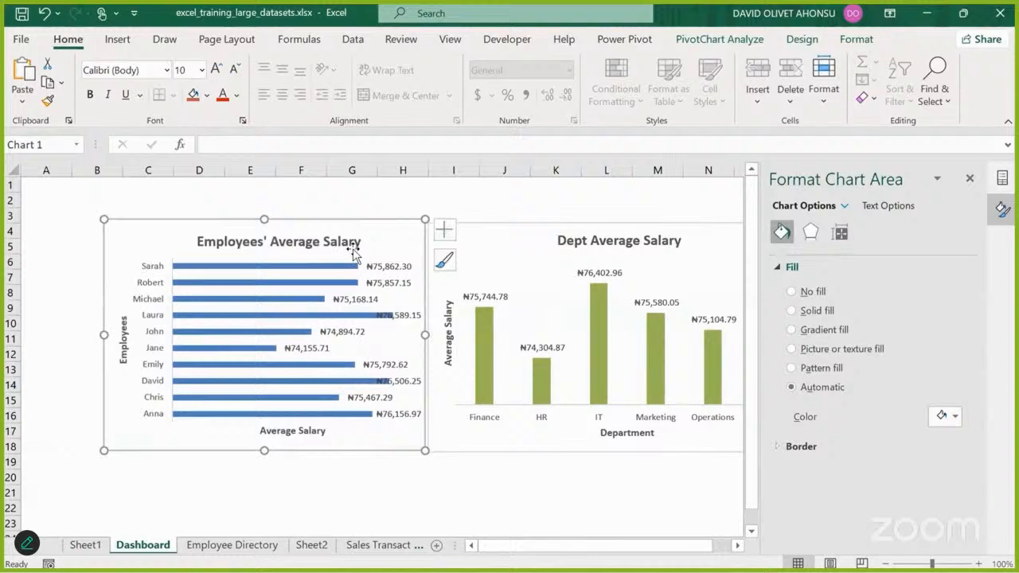
pyautogui.click(504, 475)
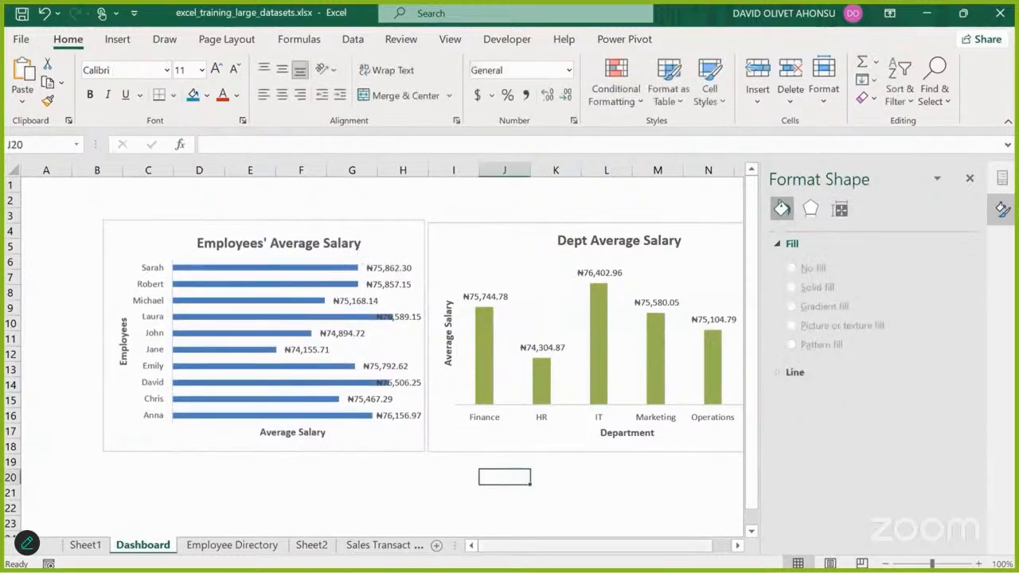
# Step: Narrow the Dept Average Salary chart on the dashboard by pulling in its right edge
pyautogui.moveTo(596, 545); pyautogui.dragTo(613, 546)
pyautogui.click(393, 292)
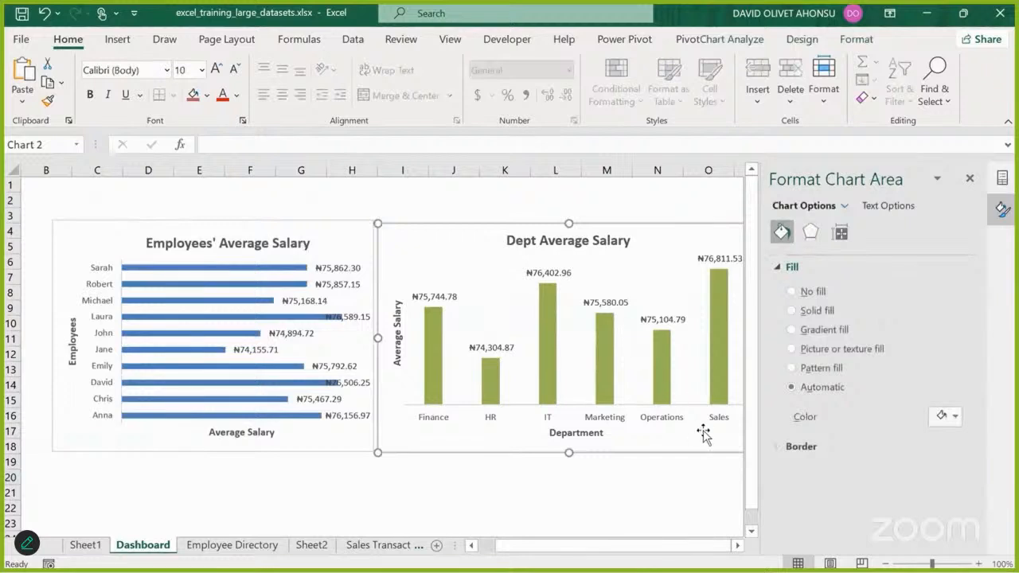
pyautogui.hscroll(3, 655, 455)
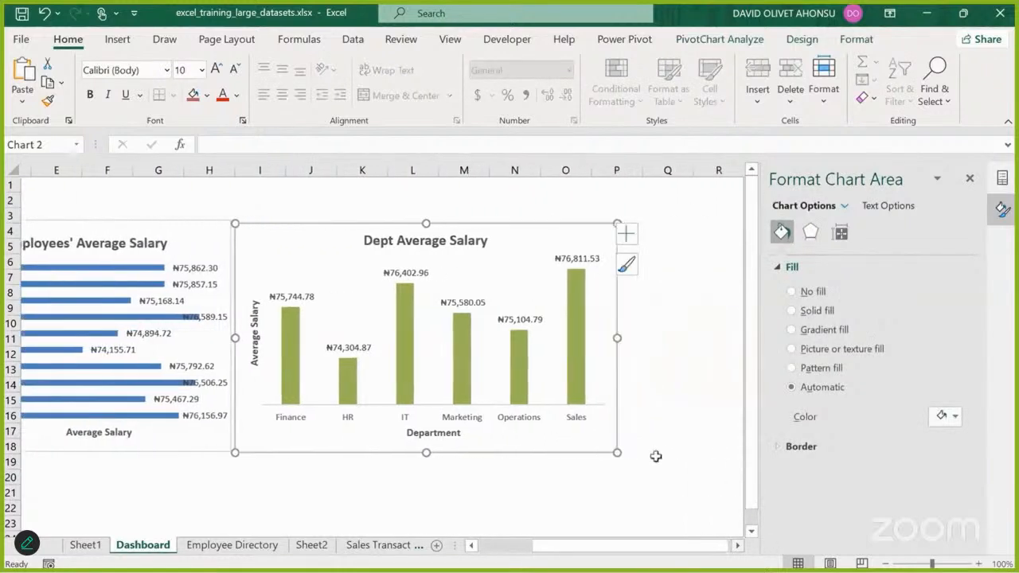
pyautogui.moveTo(605, 339); pyautogui.dragTo(562, 339)
pyautogui.moveTo(610, 550); pyautogui.dragTo(548, 550)
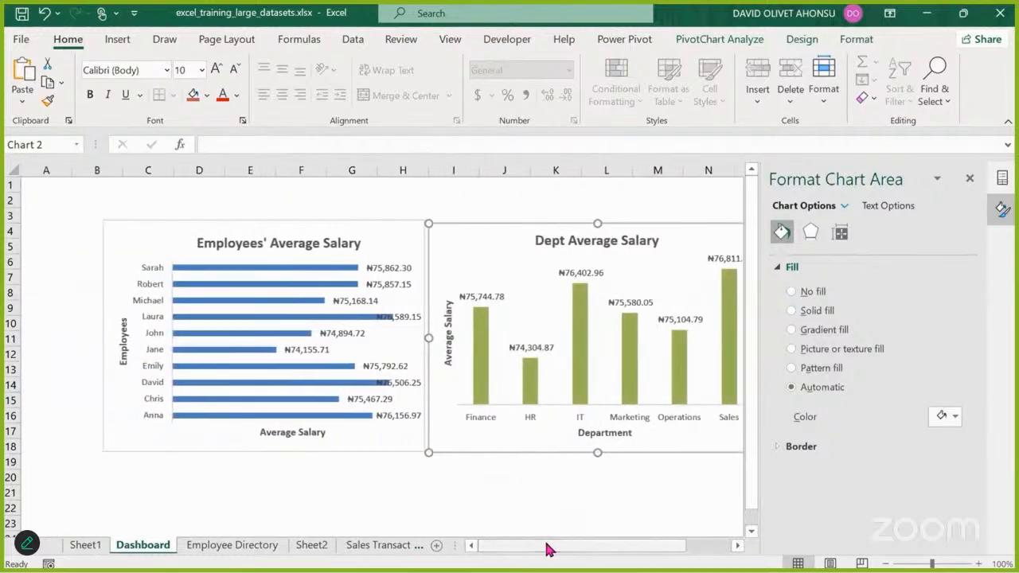
# Step: Delete column A of the Dashboard sheet and extend the department chart slightly to line up with the employees' chart
pyautogui.rightClick(45, 170)
pyautogui.click(84, 331)
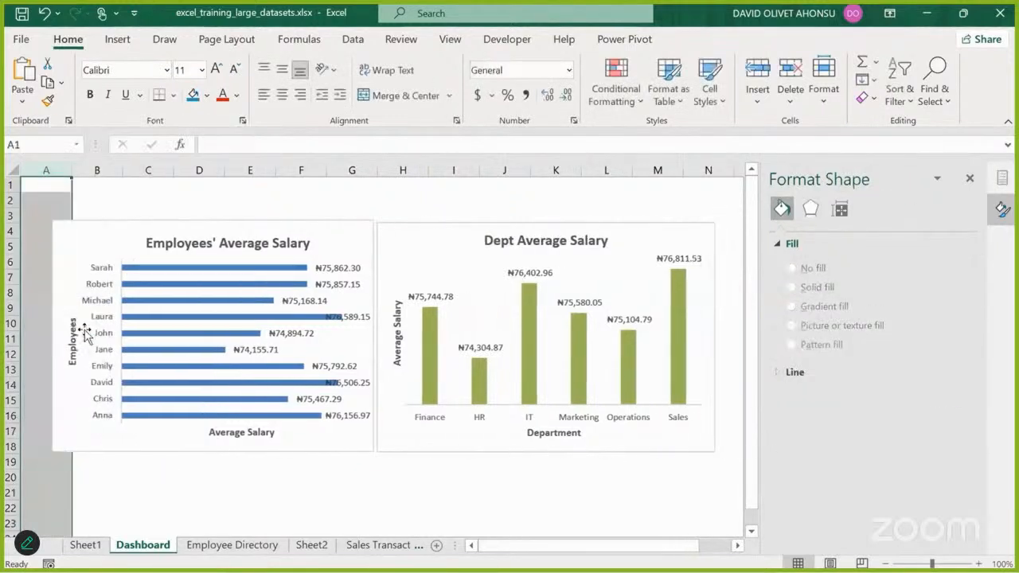
pyautogui.click(615, 478)
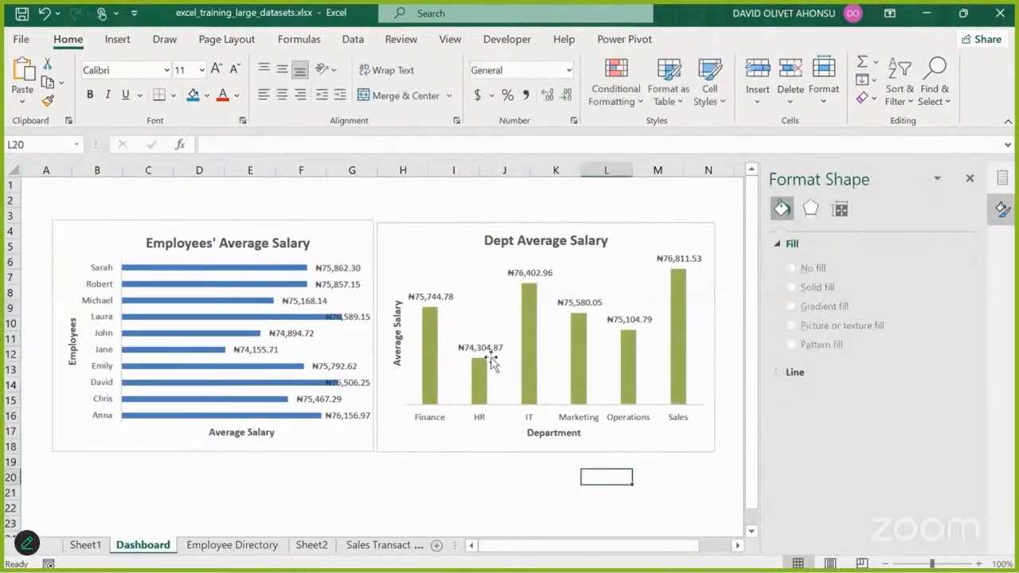
pyautogui.click(476, 480)
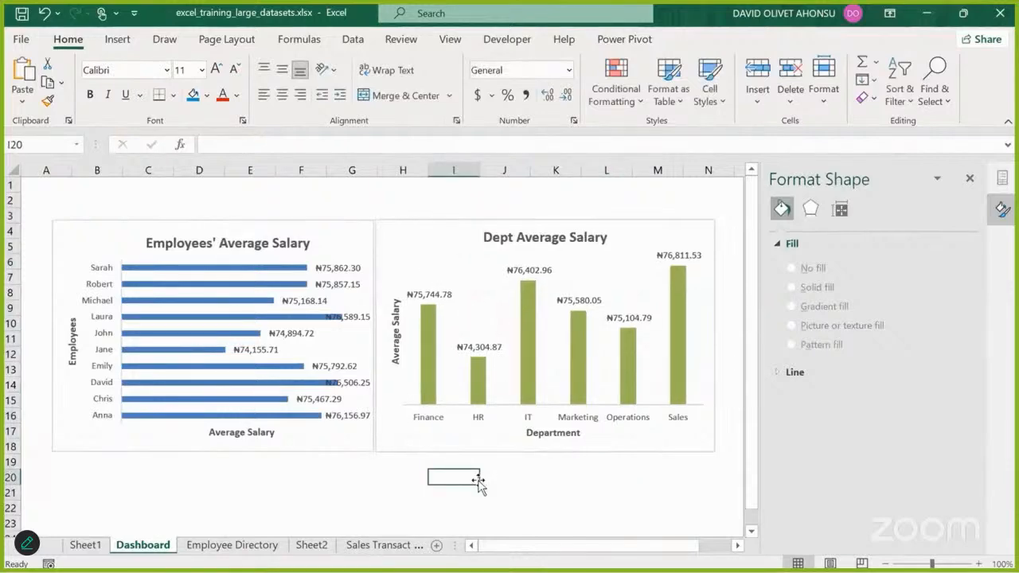
# Step: On Sheet1, move the Dept Average Salary chart below the department pivot table and paste a copy of that pivot table at G3
pyautogui.click(85, 544)
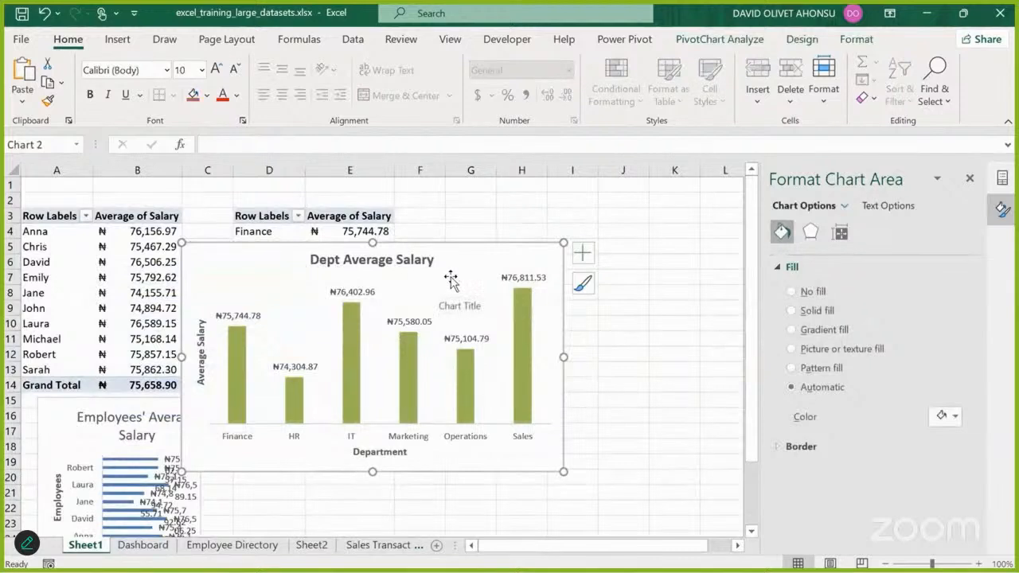
pyautogui.moveTo(455, 273); pyautogui.dragTo(510, 397)
pyautogui.click(330, 232)
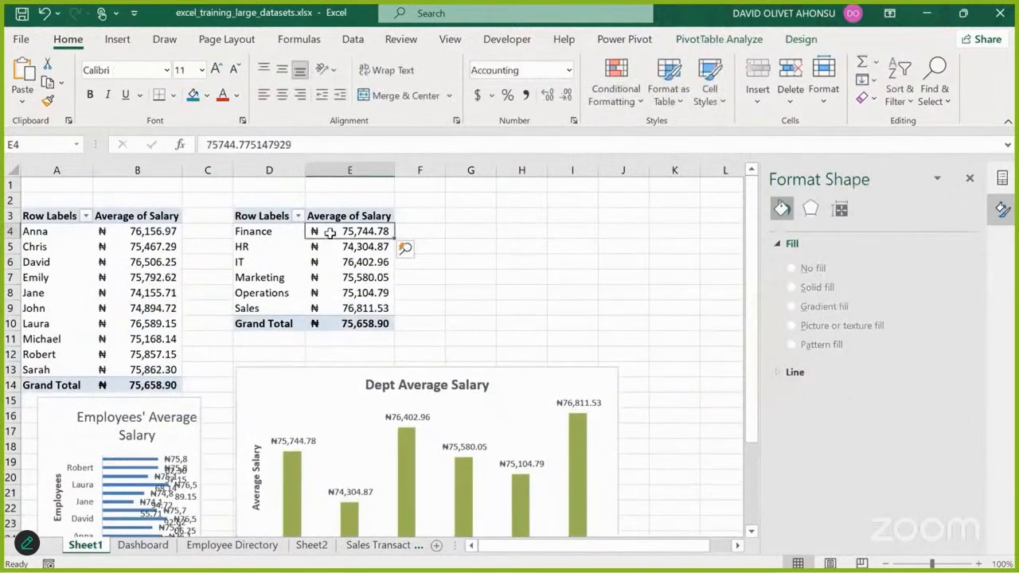
pyautogui.hotkey('ctrl', 'a')
pyautogui.hotkey('ctrl', 'c')
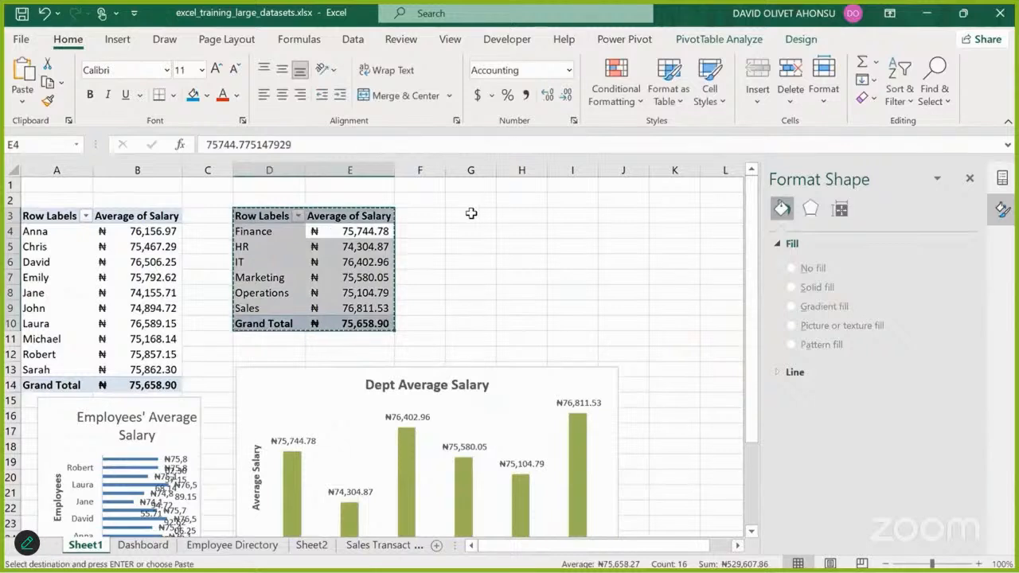
pyautogui.click(470, 213)
pyautogui.hotkey('ctrl', 'v')
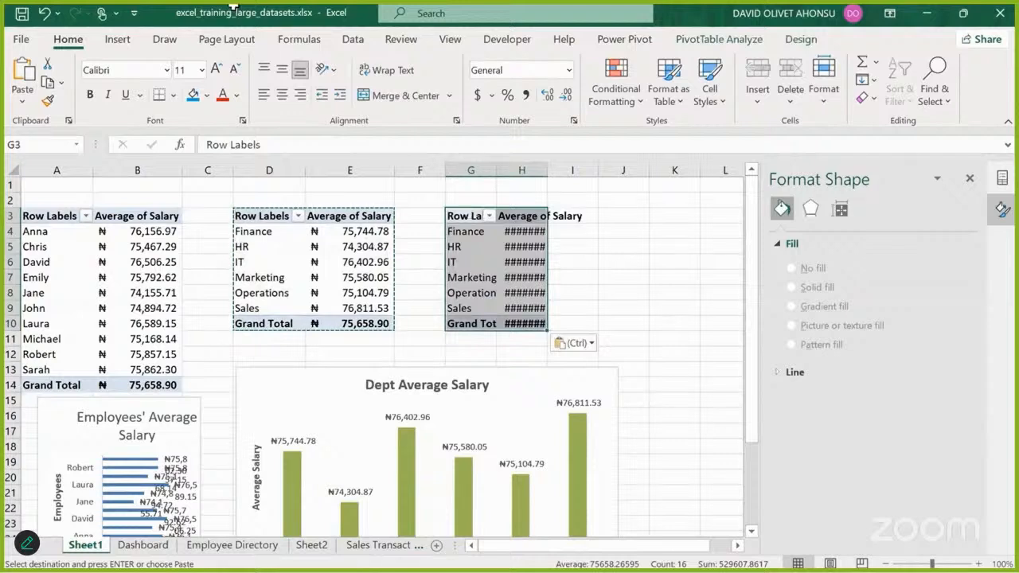
# Step: Widen column H so the salary figures of the copied pivot table fit
pyautogui.click(525, 293)
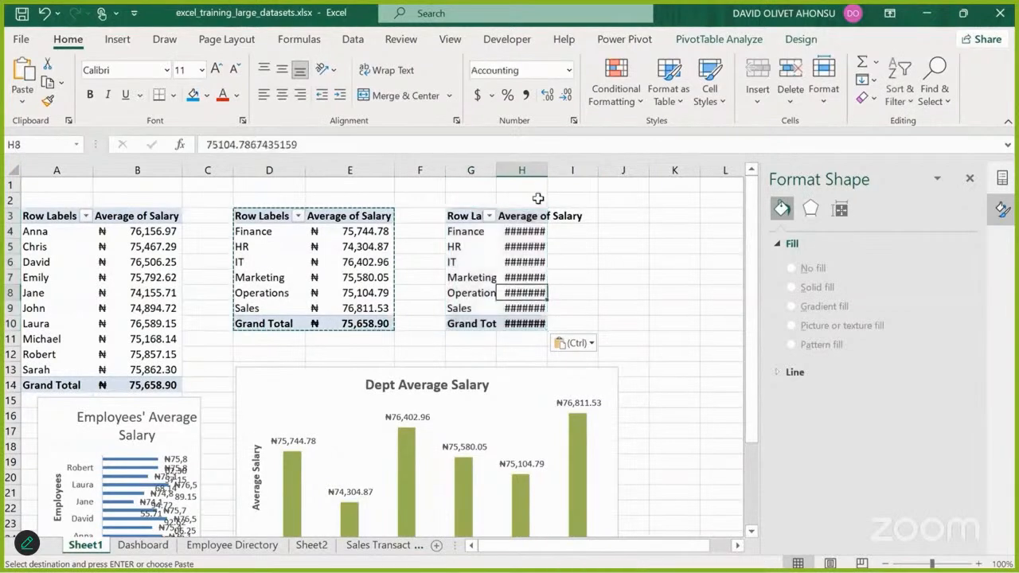
pyautogui.moveTo(549, 170); pyautogui.dragTo(584, 170)
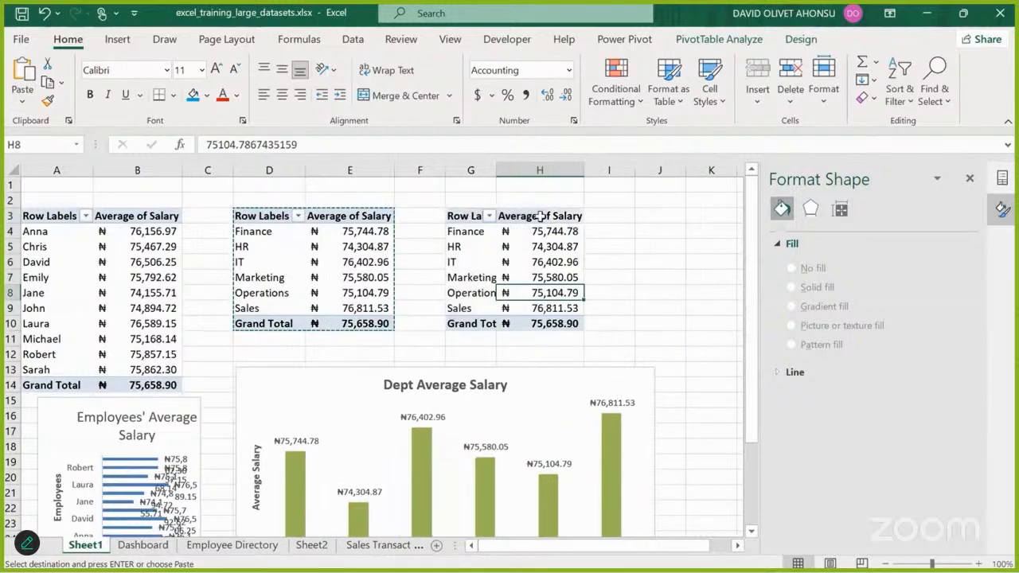
pyautogui.click(540, 249)
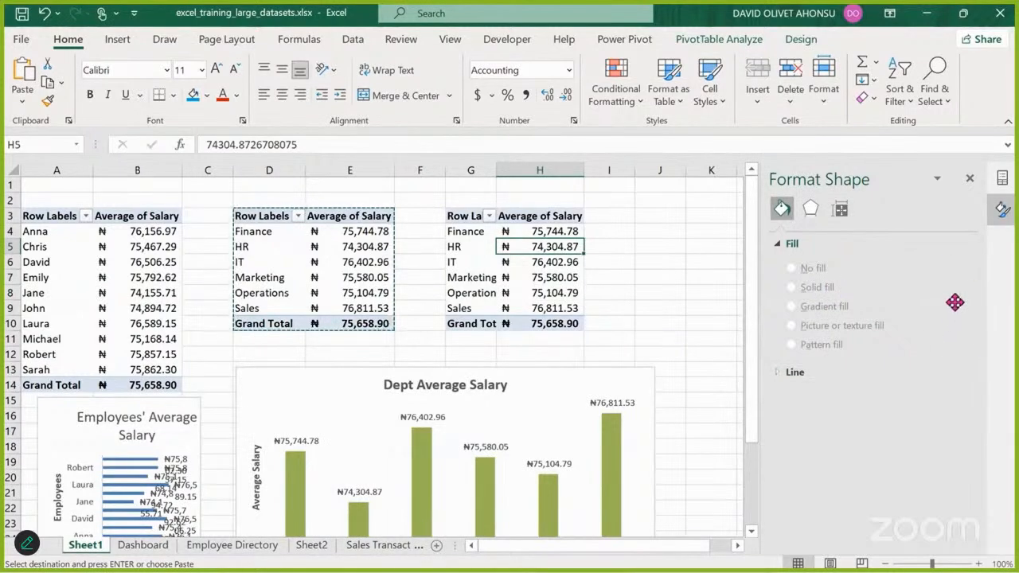
# Step: In the copied pivot table, replace the Department row field with Hire Date
pyautogui.click(1002, 176)
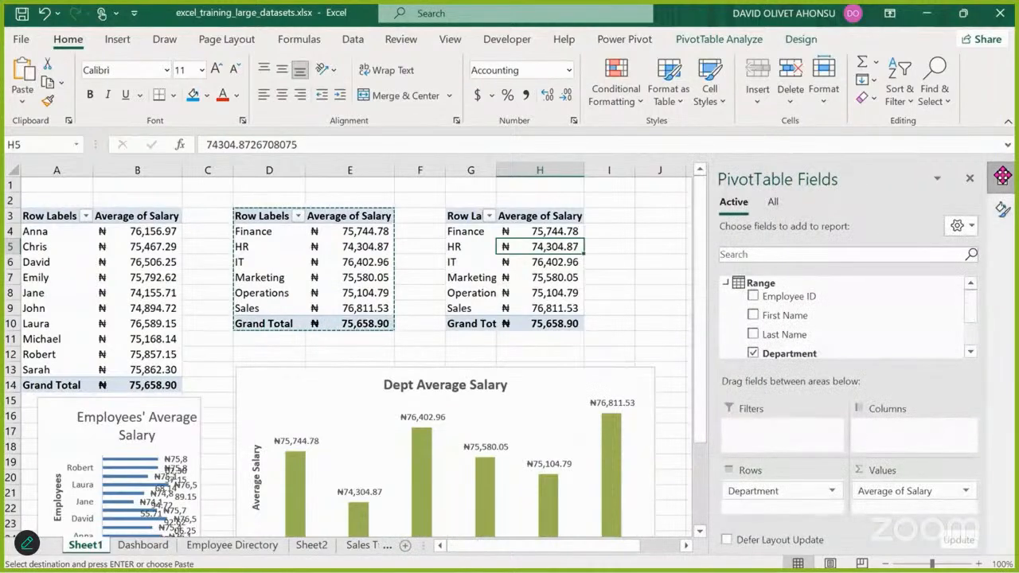
pyautogui.click(1003, 208)
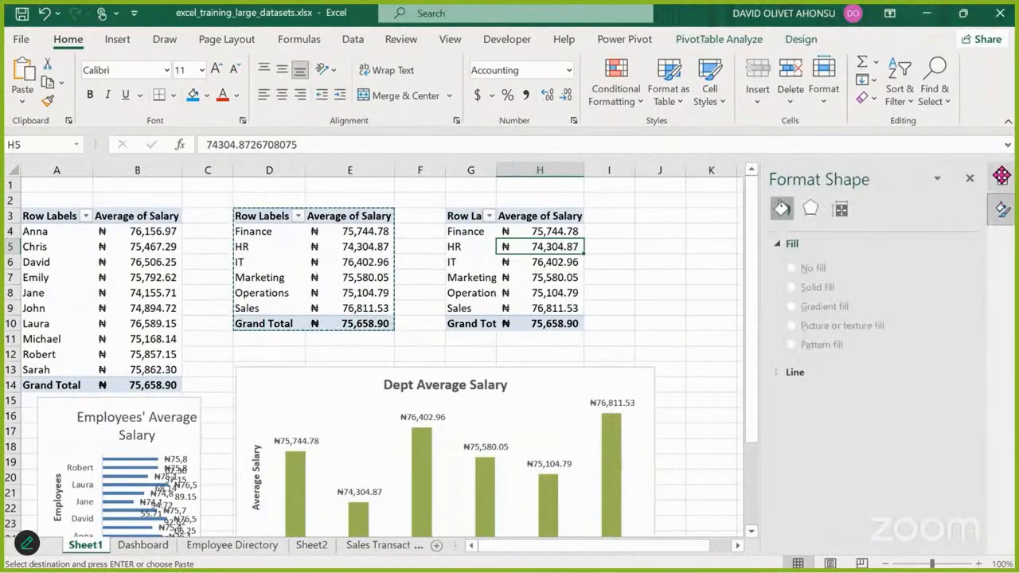
pyautogui.click(1001, 176)
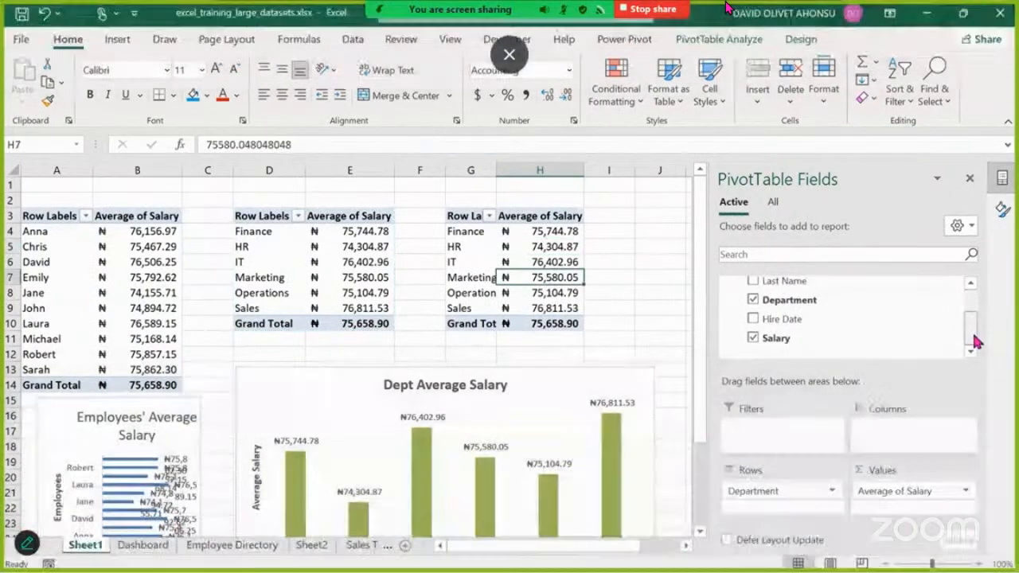
pyautogui.scroll(3, 974, 319)
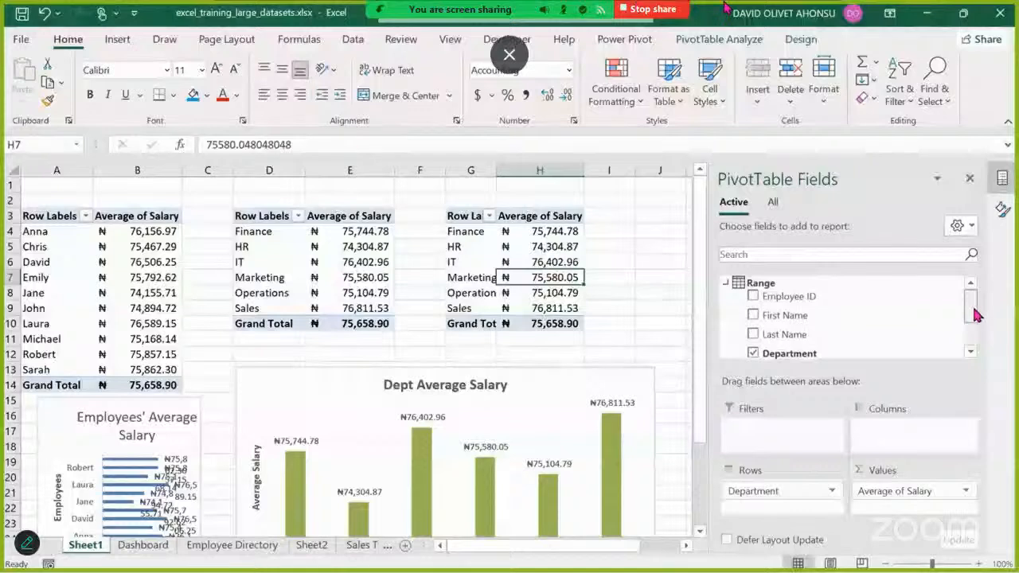
pyautogui.scroll(-1, 978, 331)
pyautogui.scroll(-2, 979, 336)
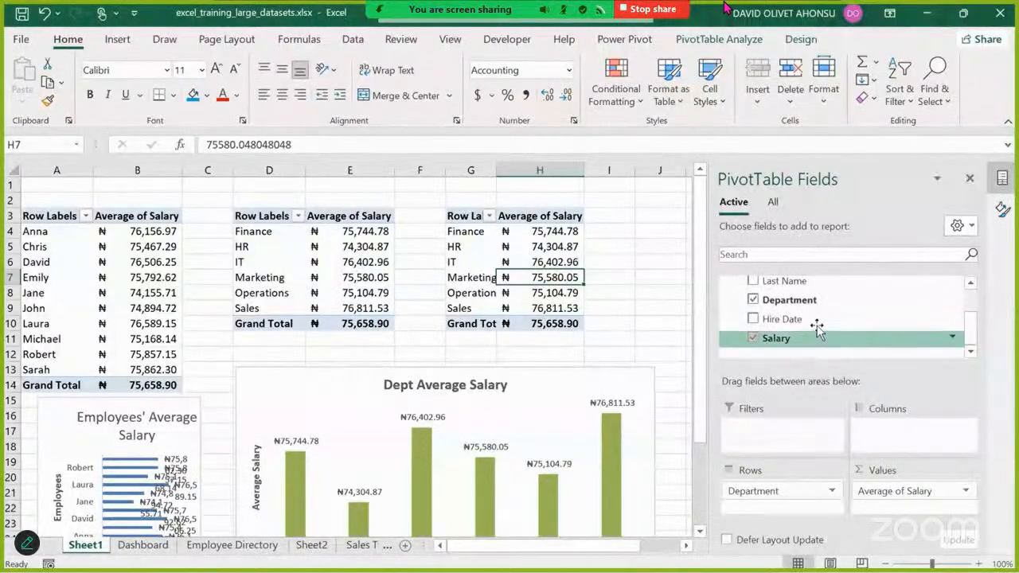
pyautogui.moveTo(796, 490); pyautogui.dragTo(621, 342)
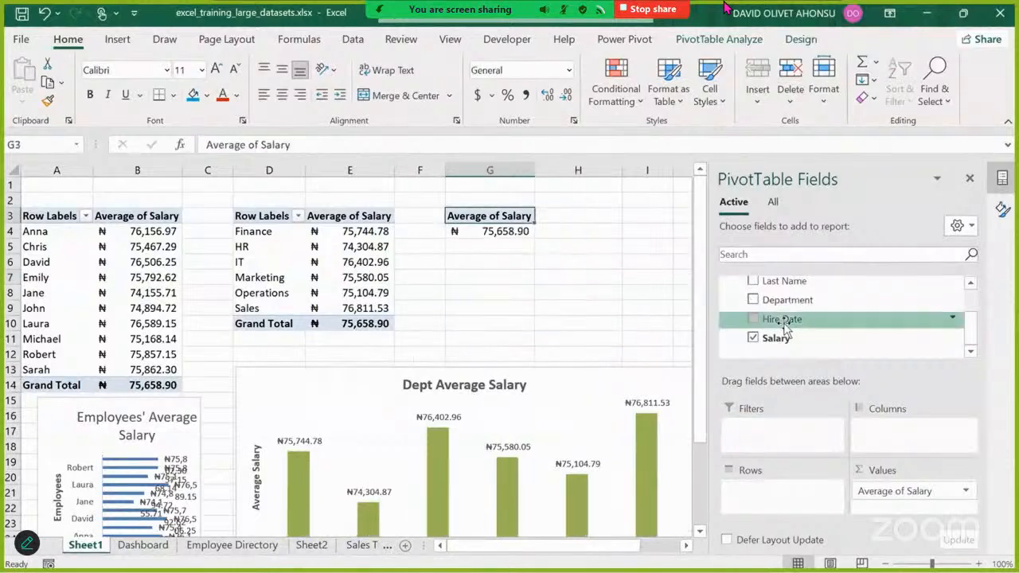
pyautogui.moveTo(784, 328); pyautogui.dragTo(789, 487)
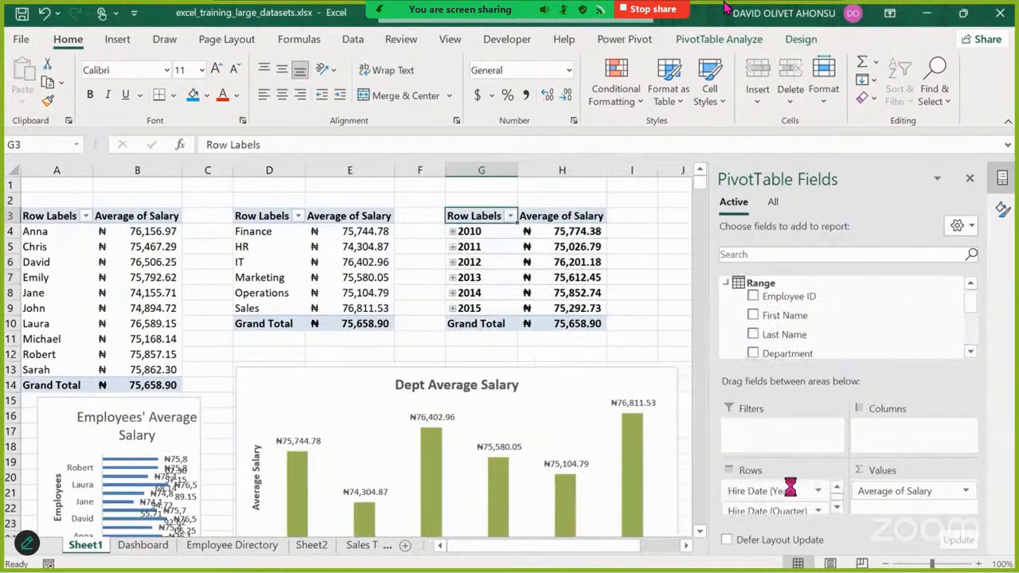
pyautogui.click(836, 488)
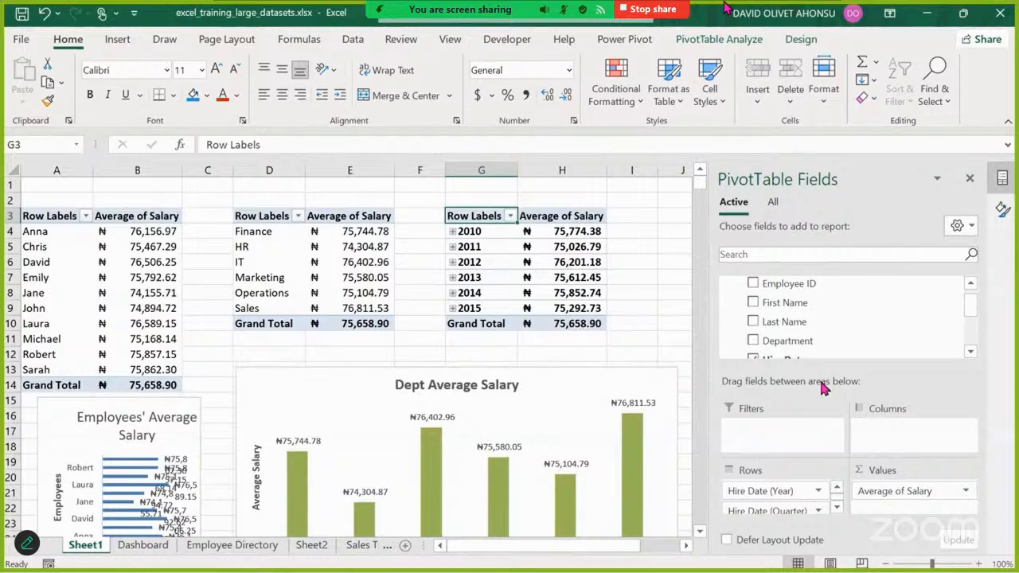
# Step: Examine the format of the Hire Date values on the Employee Directory sheet and return to Sheet1
pyautogui.click(231, 545)
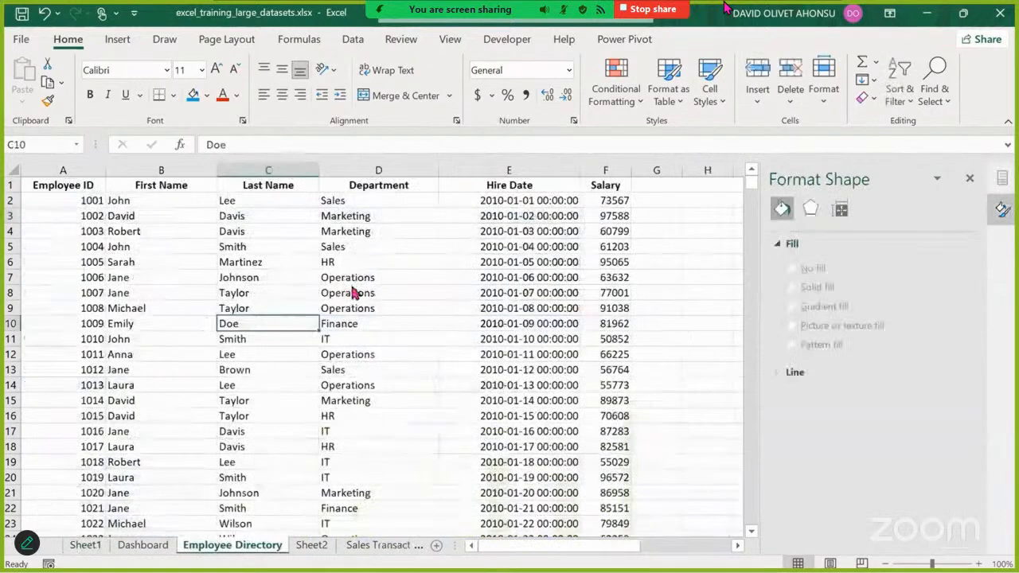
pyautogui.click(497, 202)
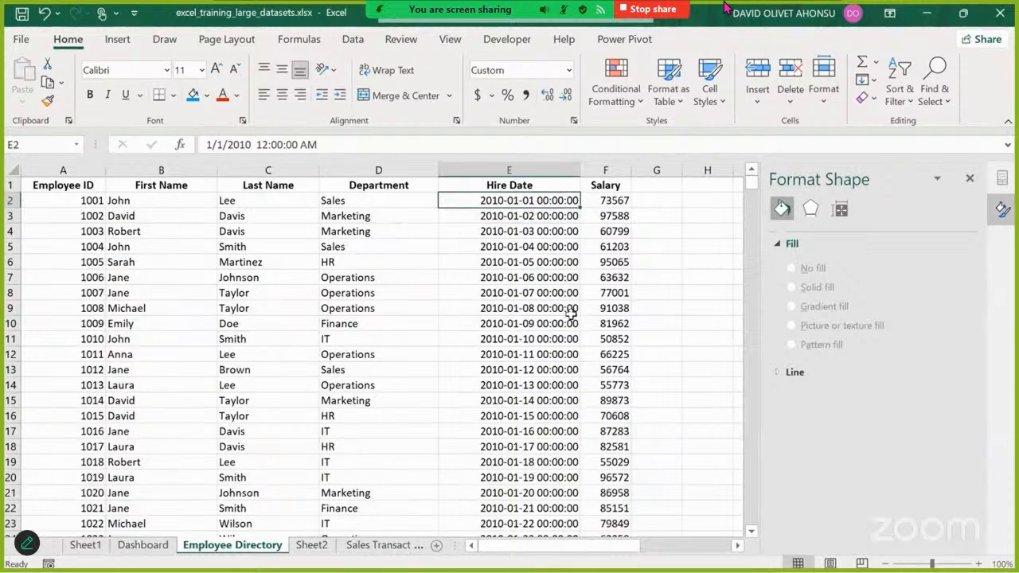
pyautogui.click(86, 545)
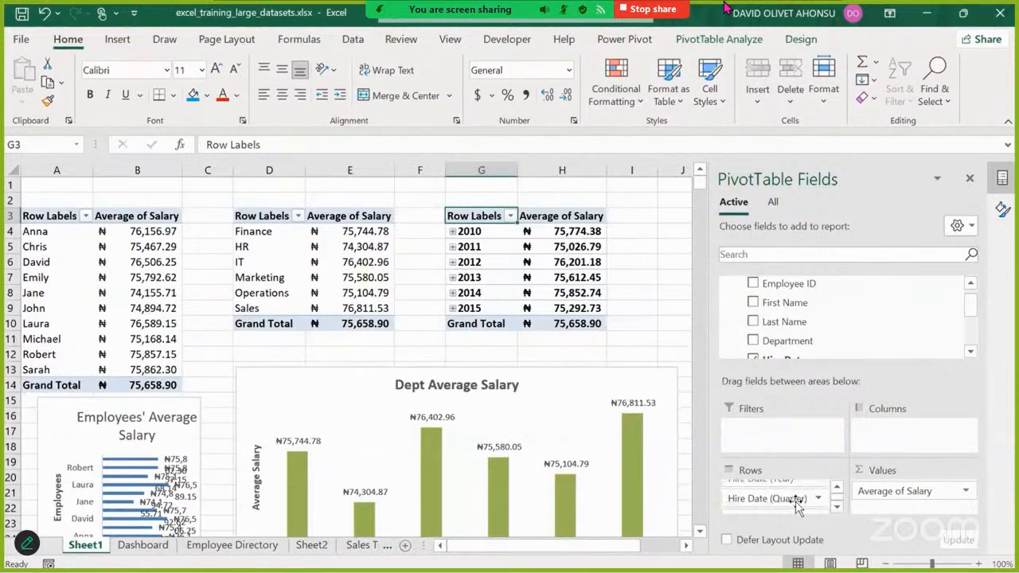
# Step: Remove the Hire Date, Hire Date (Month) and Hire Date (Quarter) row fields from the copied pivot table, keeping only Hire Date (Year)
pyautogui.click(837, 510)
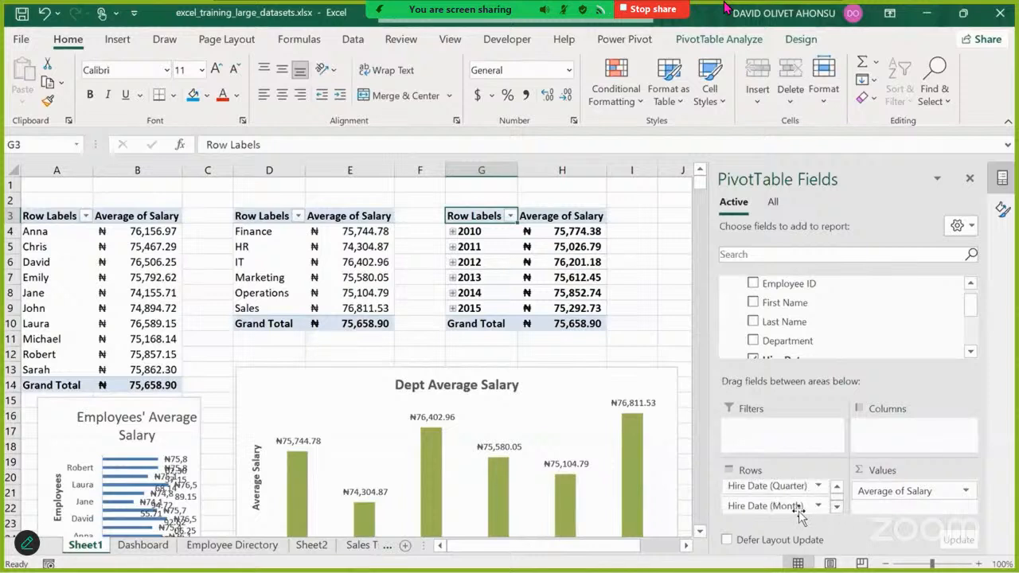
pyautogui.click(839, 509)
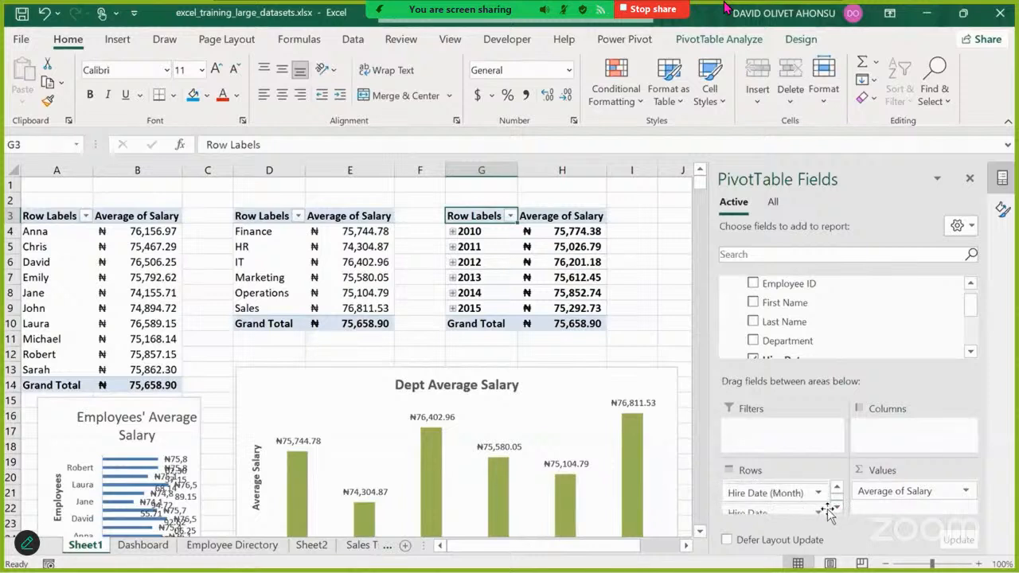
pyautogui.click(837, 510)
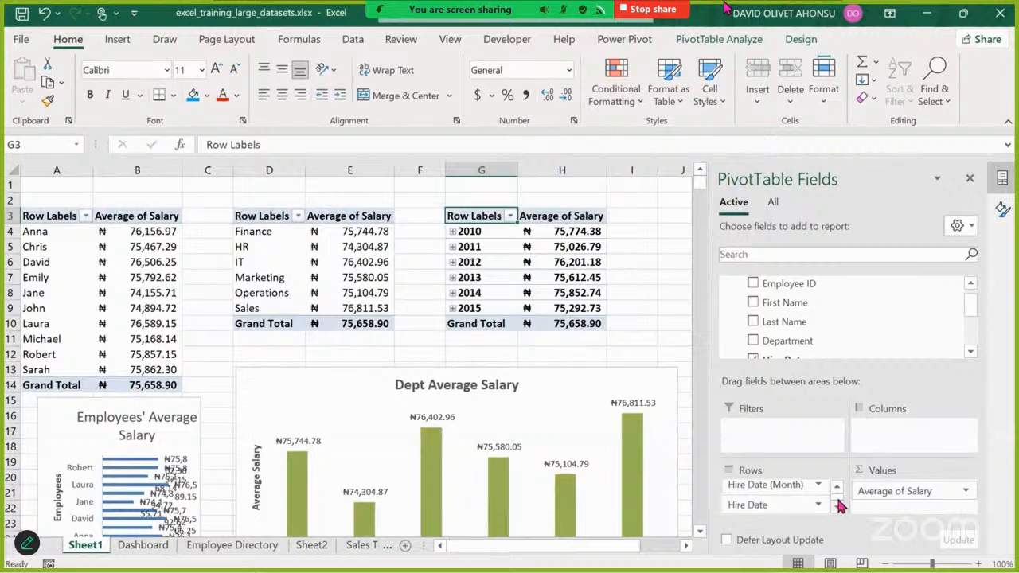
pyautogui.click(837, 486)
pyautogui.click(837, 486)
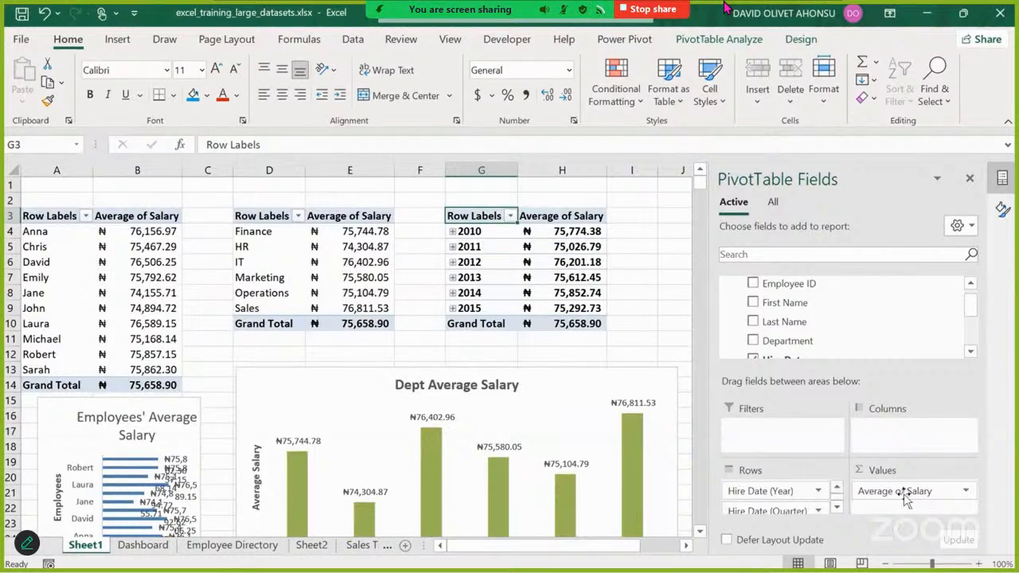
pyautogui.click(837, 507)
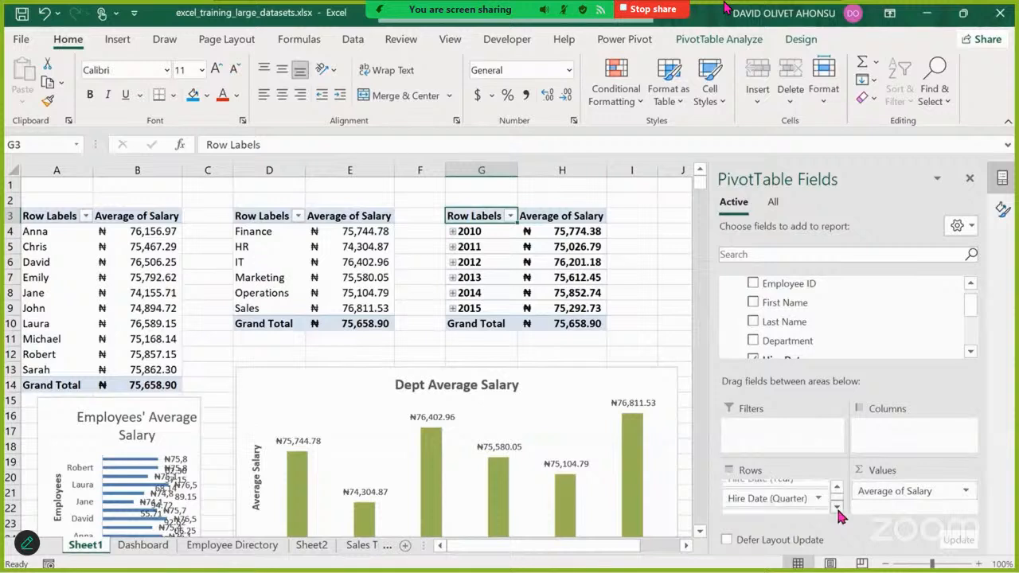
pyautogui.click(837, 507)
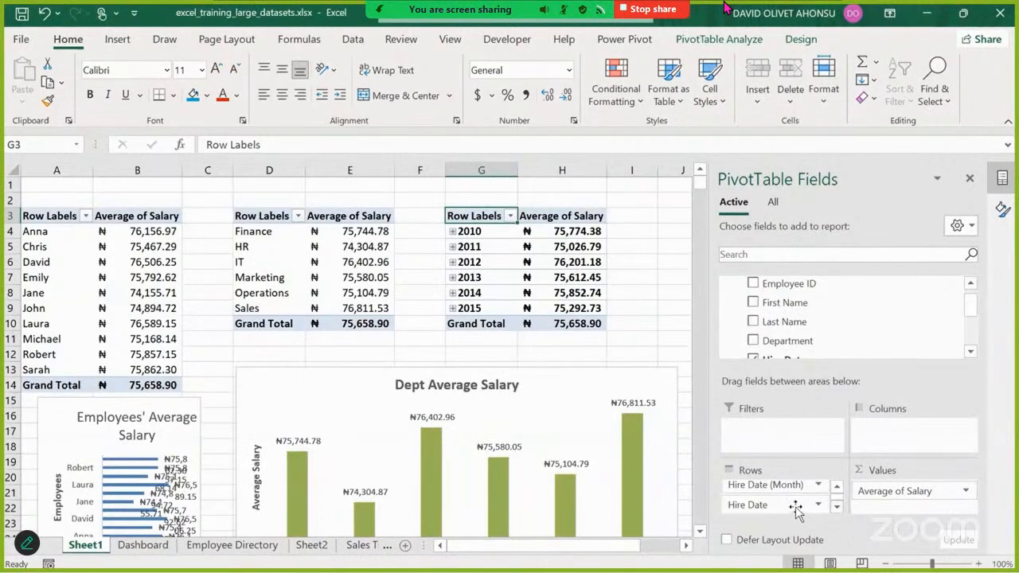
pyautogui.moveTo(796, 510); pyautogui.dragTo(625, 362)
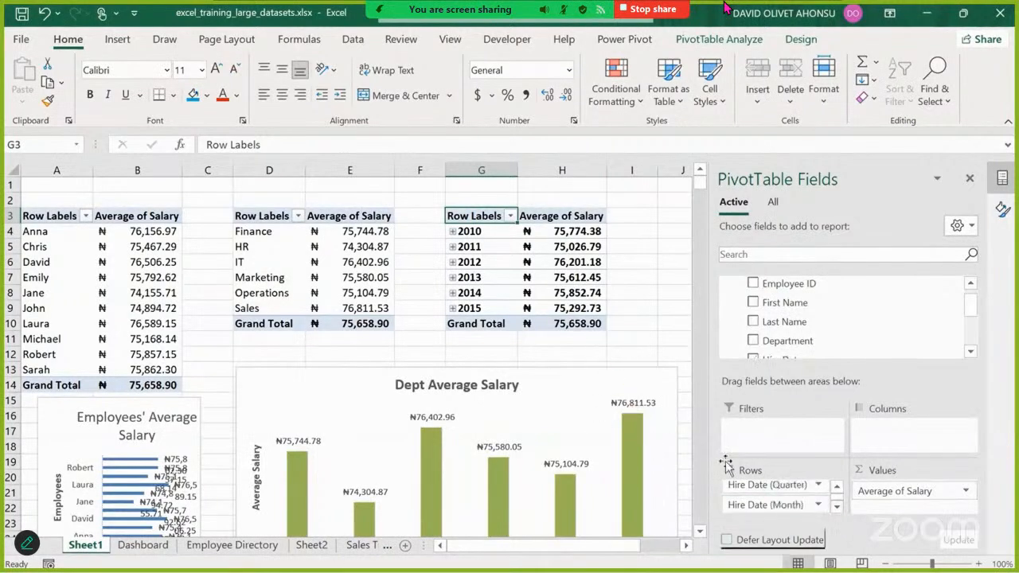
pyautogui.moveTo(793, 507); pyautogui.dragTo(629, 324)
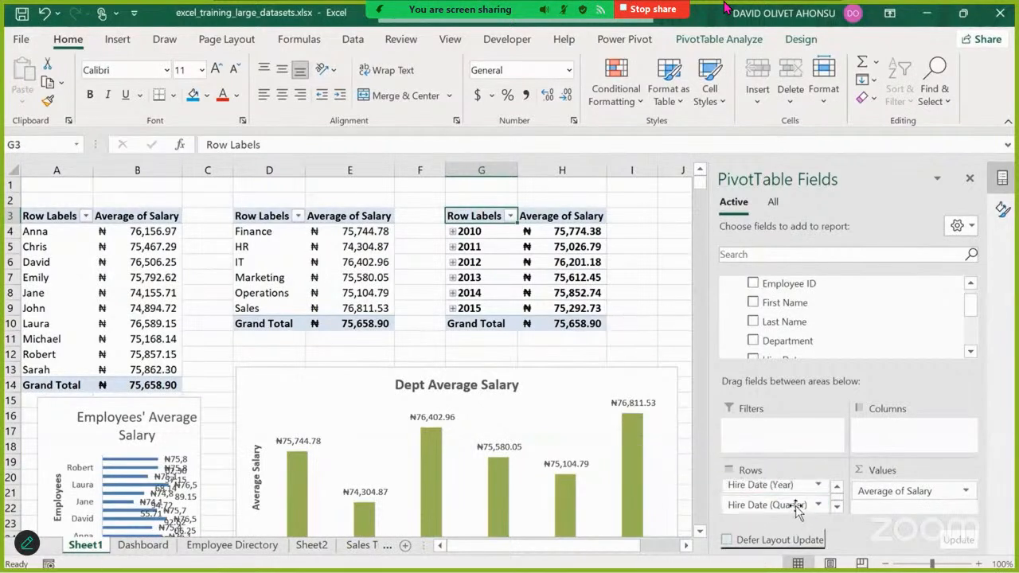
pyautogui.moveTo(796, 507); pyautogui.dragTo(641, 343)
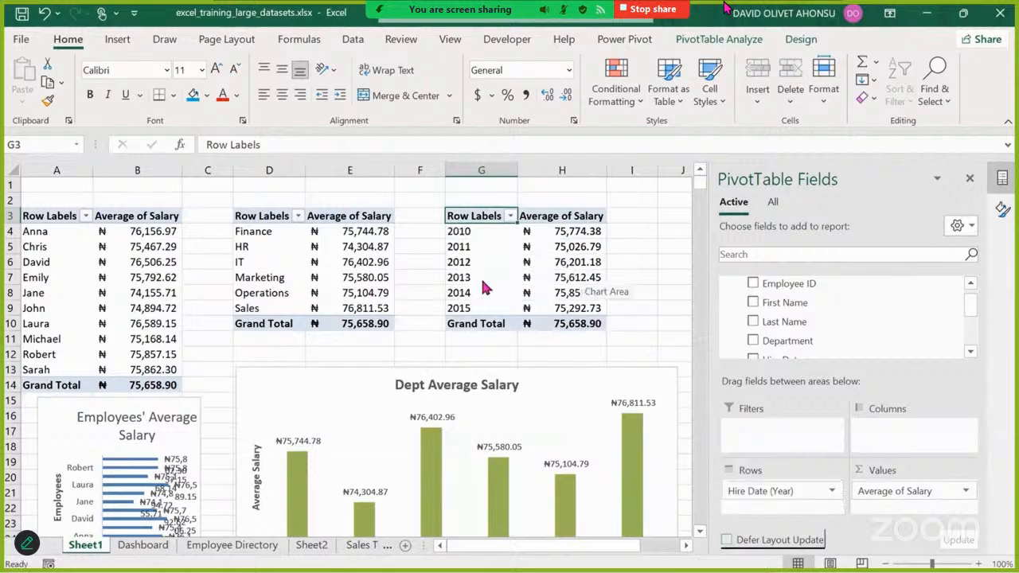
pyautogui.click(966, 492)
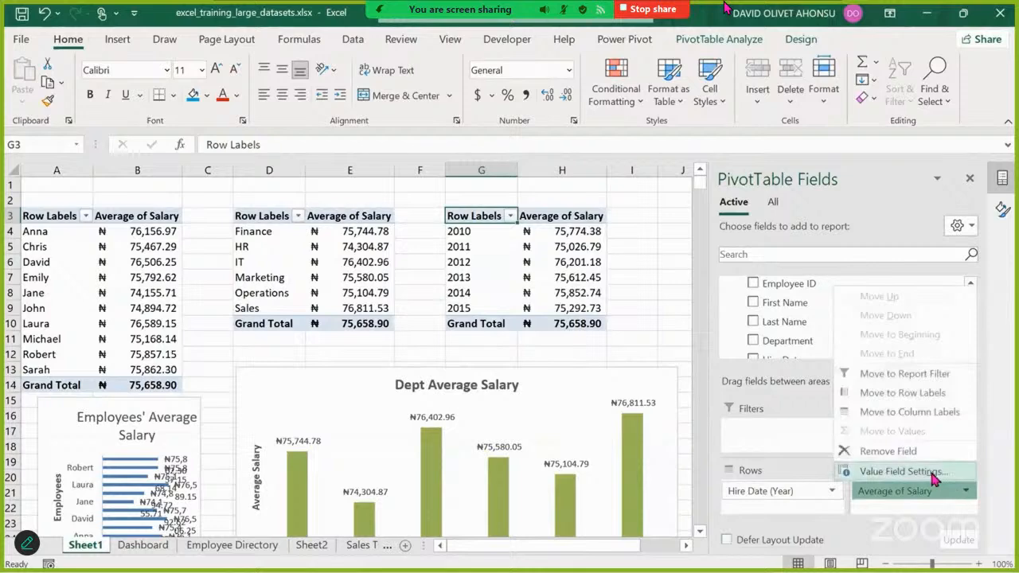
pyautogui.click(935, 474)
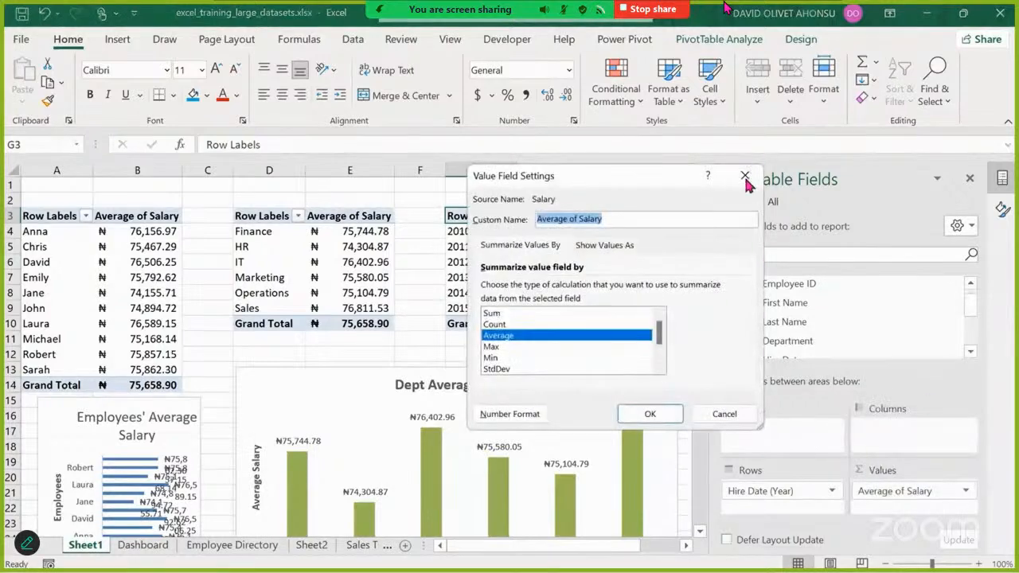
pyautogui.click(746, 177)
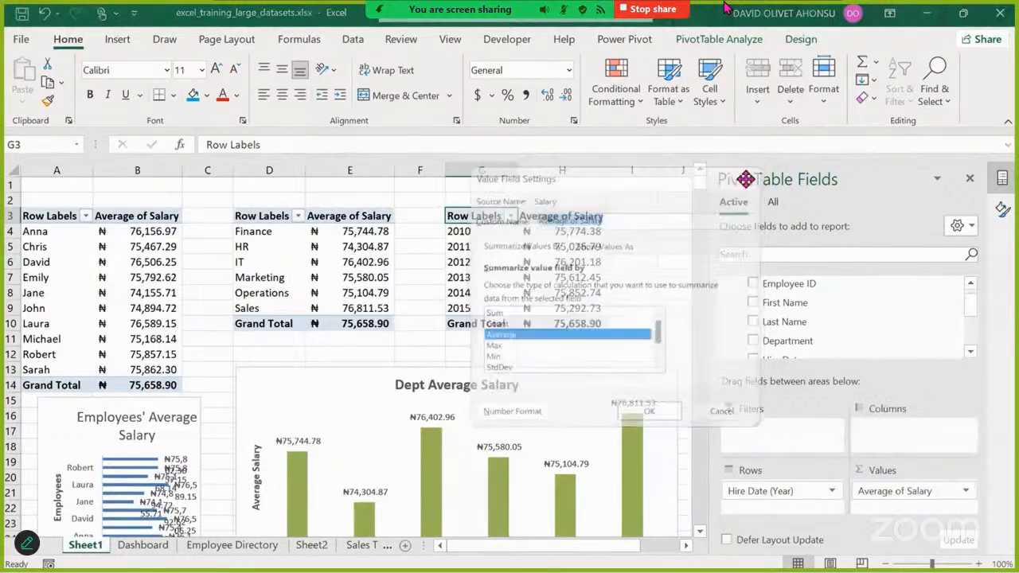
# Step: Summarize the Salary value field of the hire-year pivot table by Sum instead of Average
pyautogui.click(966, 491)
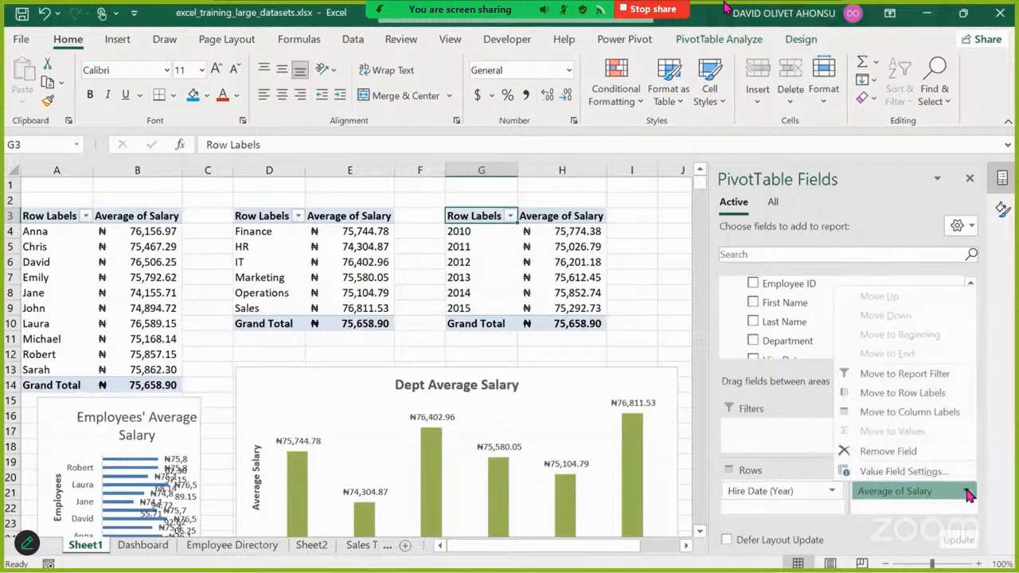
pyautogui.click(904, 472)
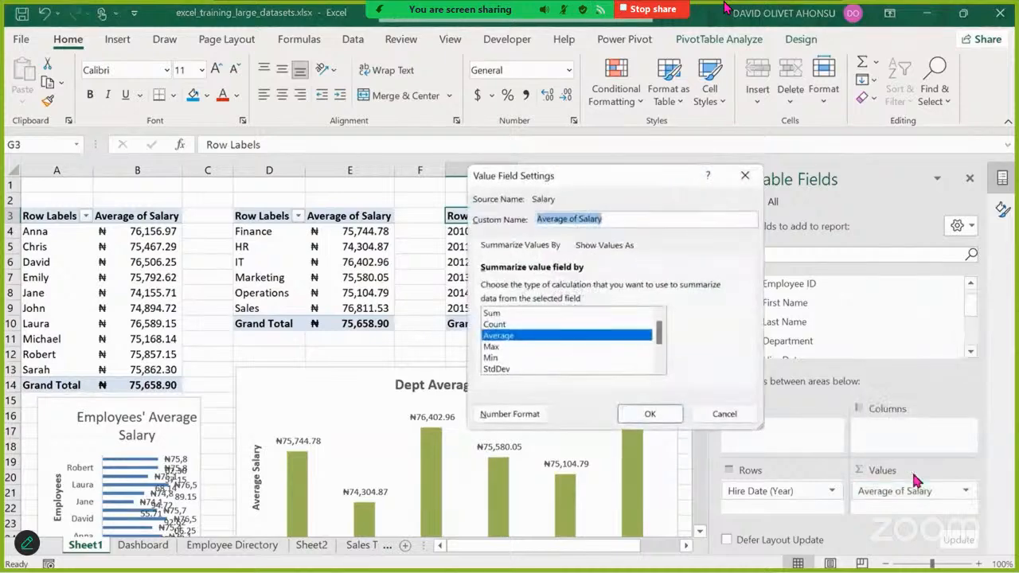
pyautogui.click(507, 315)
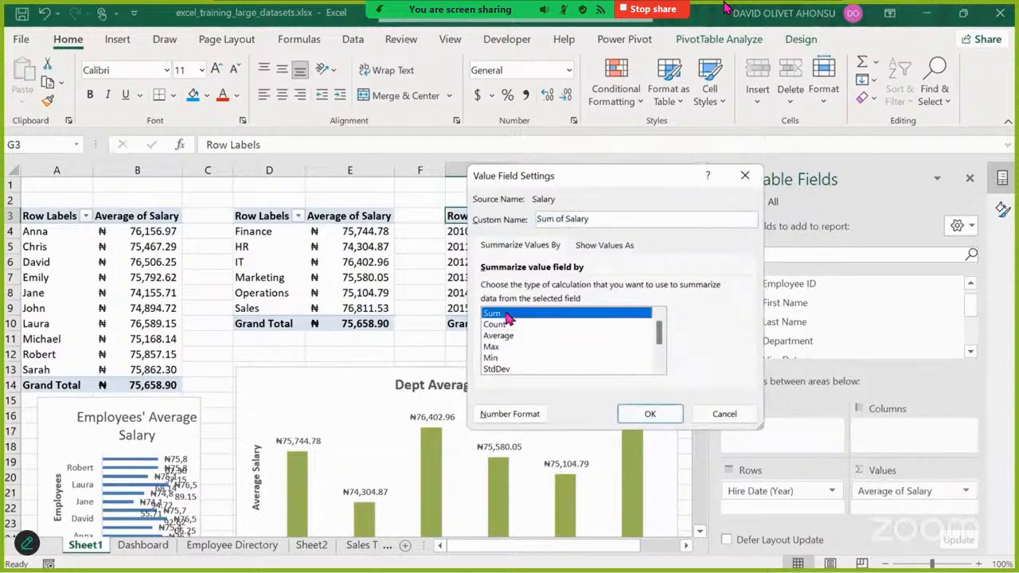
pyautogui.click(650, 415)
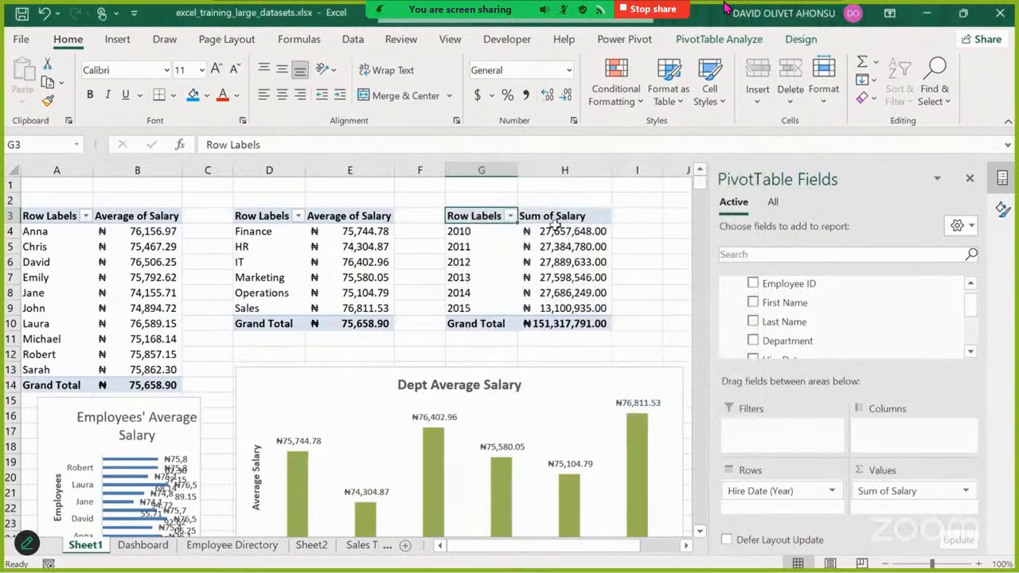
pyautogui.moveTo(571, 317)
pyautogui.moveTo(555, 245)
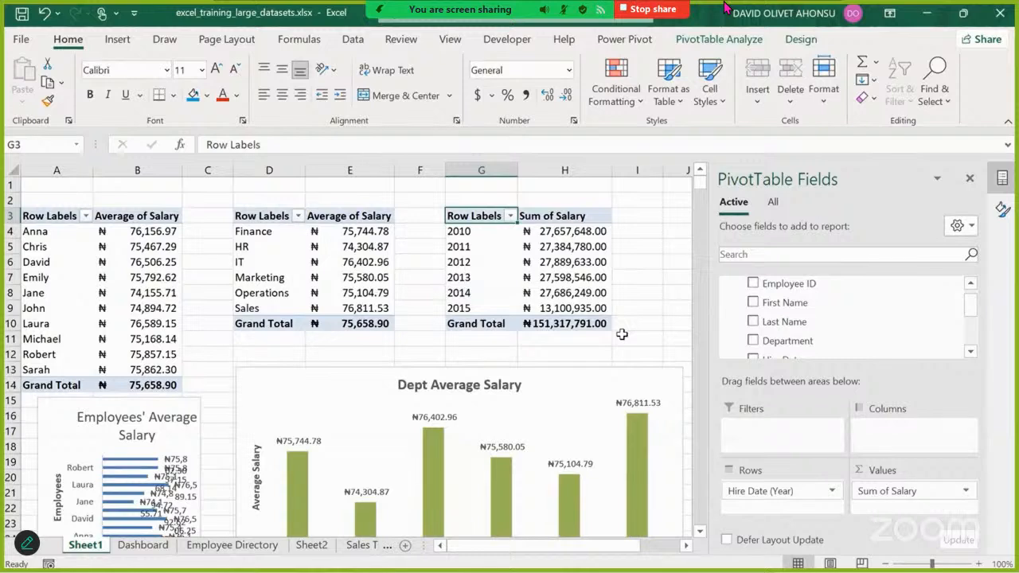
# Step: Insert a Line with Markers PivotChart from the pivot table of total salary by hire year
pyautogui.click(544, 277)
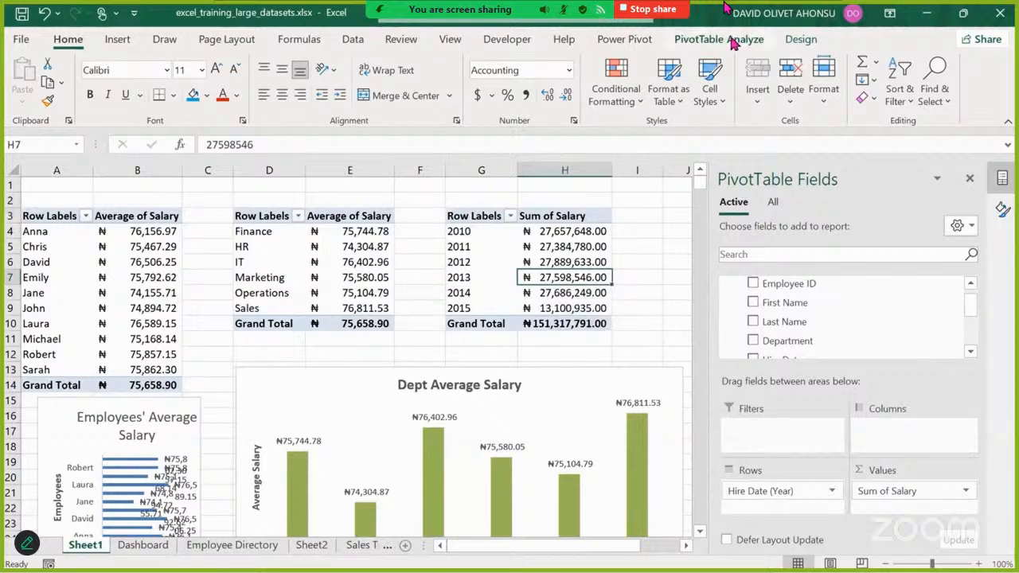
pyautogui.click(734, 42)
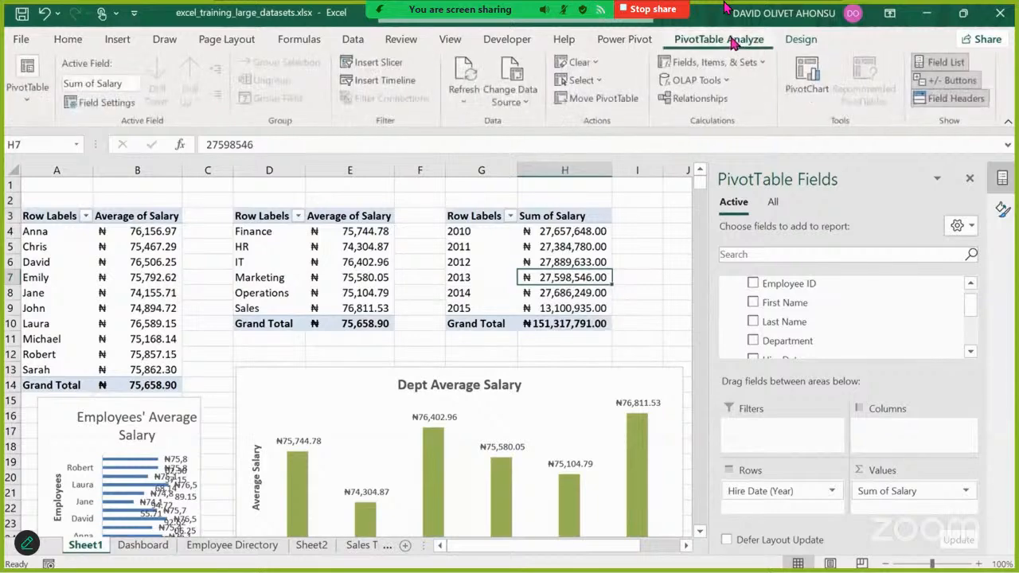
pyautogui.click(806, 79)
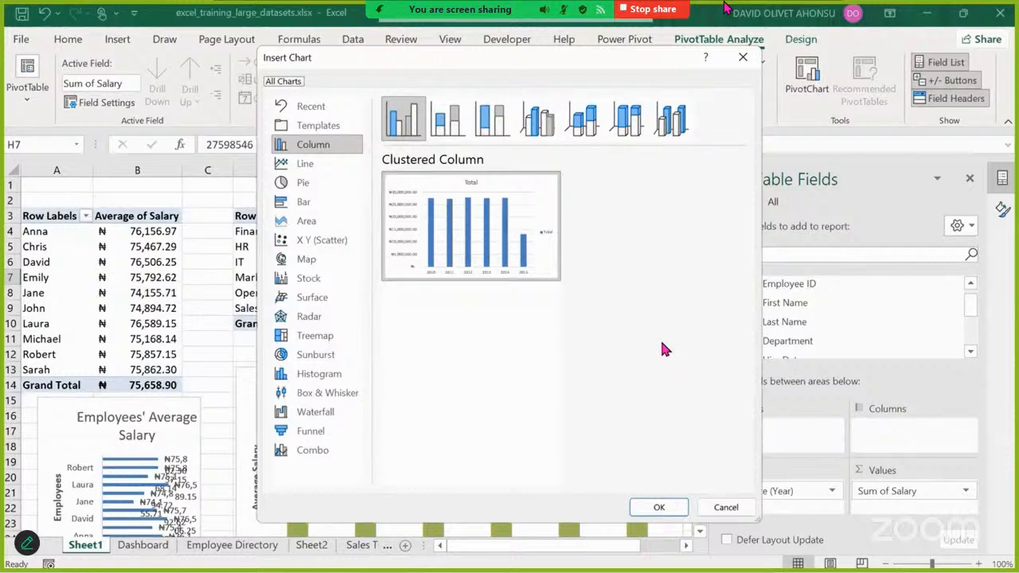
pyautogui.click(295, 164)
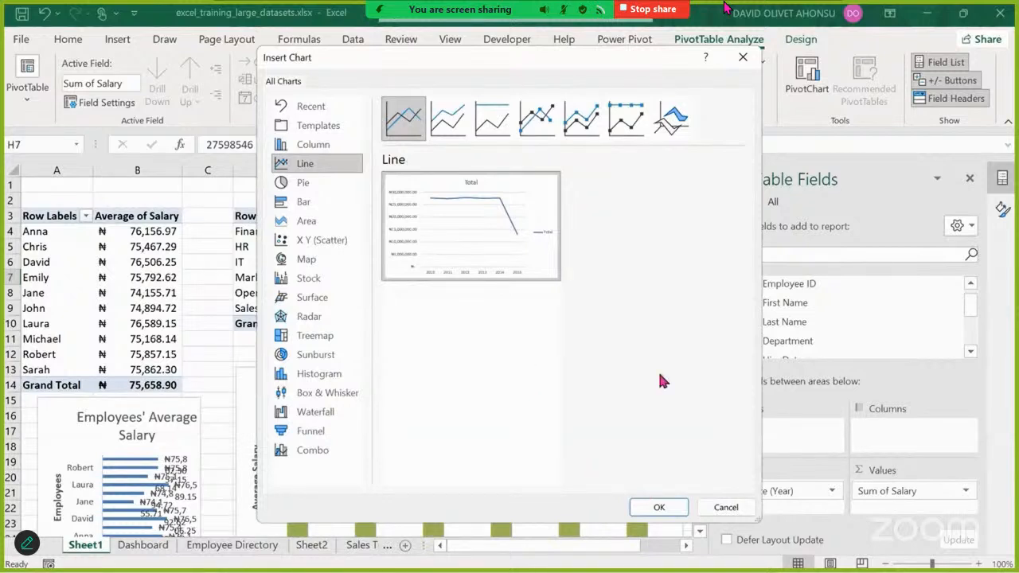
pyautogui.click(544, 134)
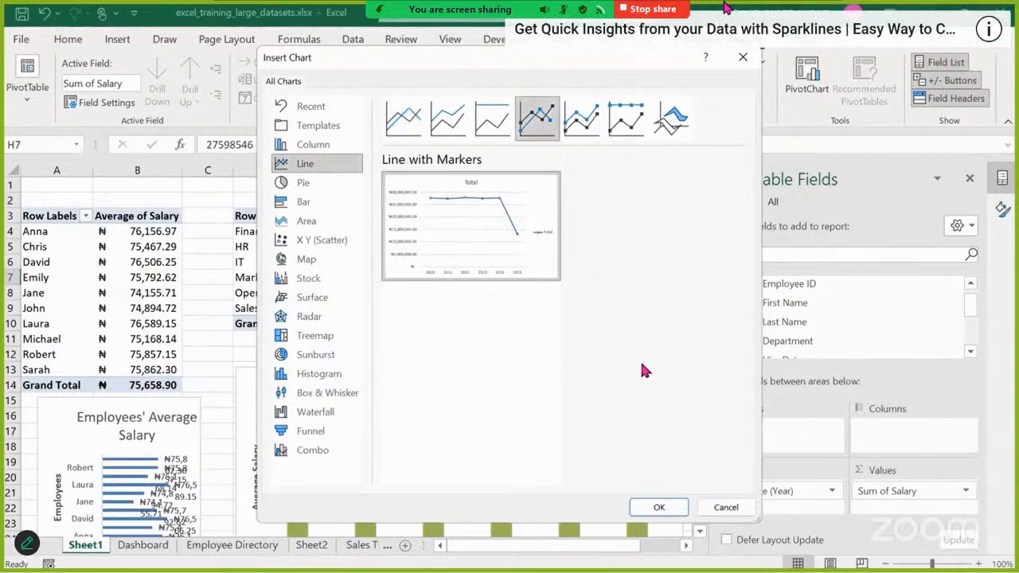
pyautogui.click(665, 509)
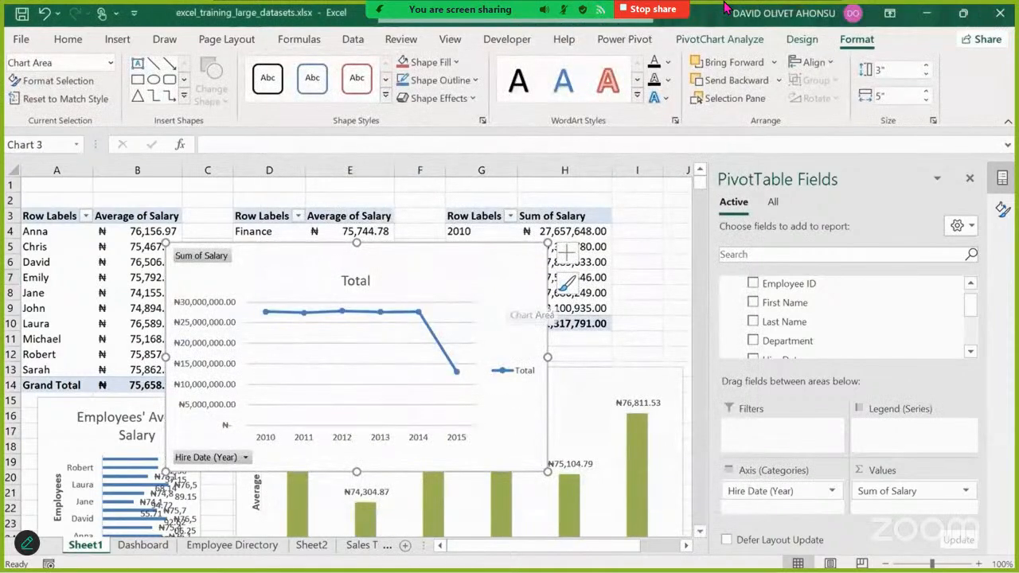
# Step: Paste the hire-year line chart onto the Dashboard sheet and position it directly below the two average salary charts
pyautogui.click(142, 545)
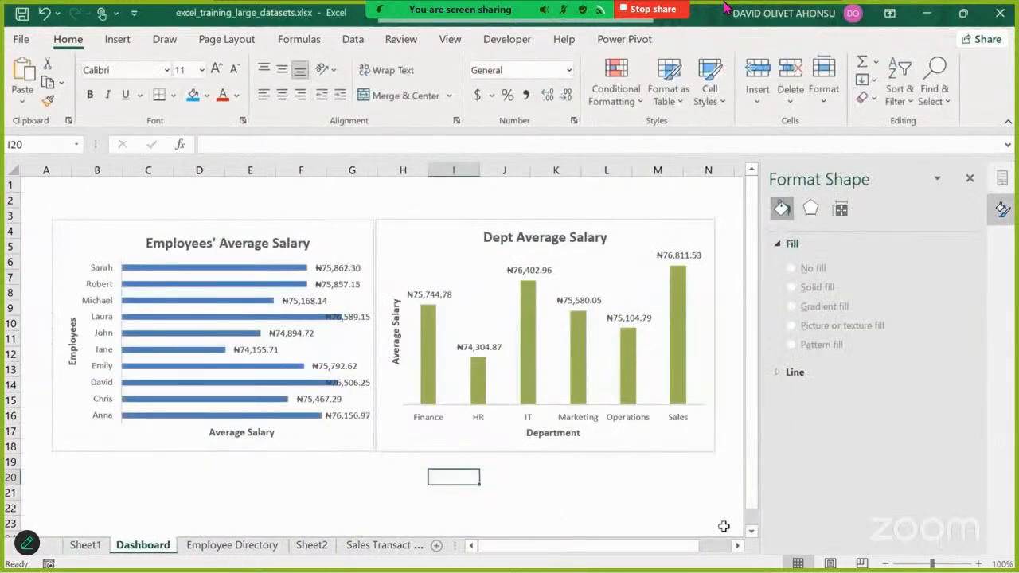
pyautogui.scroll(-3, 754, 539)
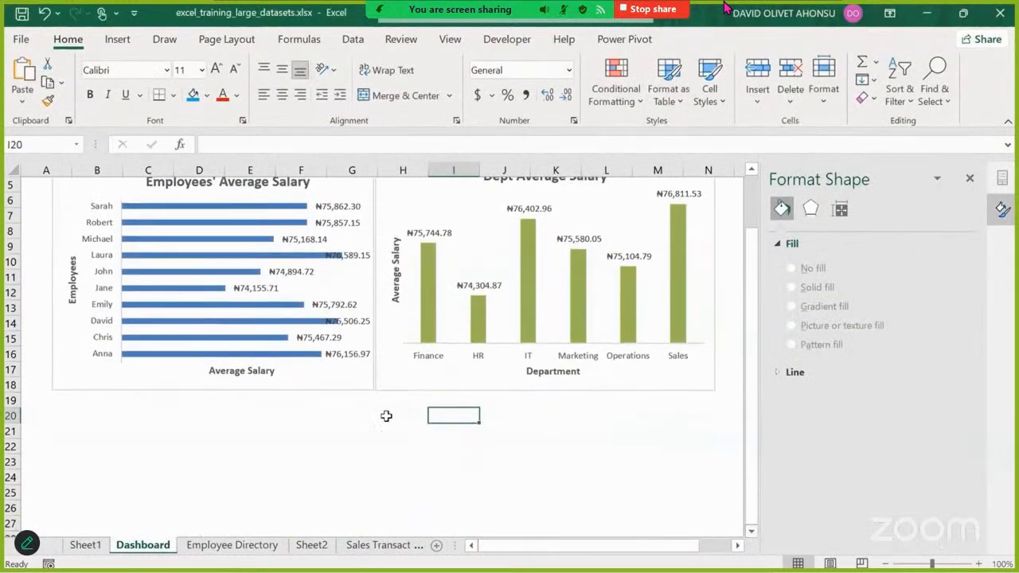
pyautogui.hotkey('ctrl', 'v')
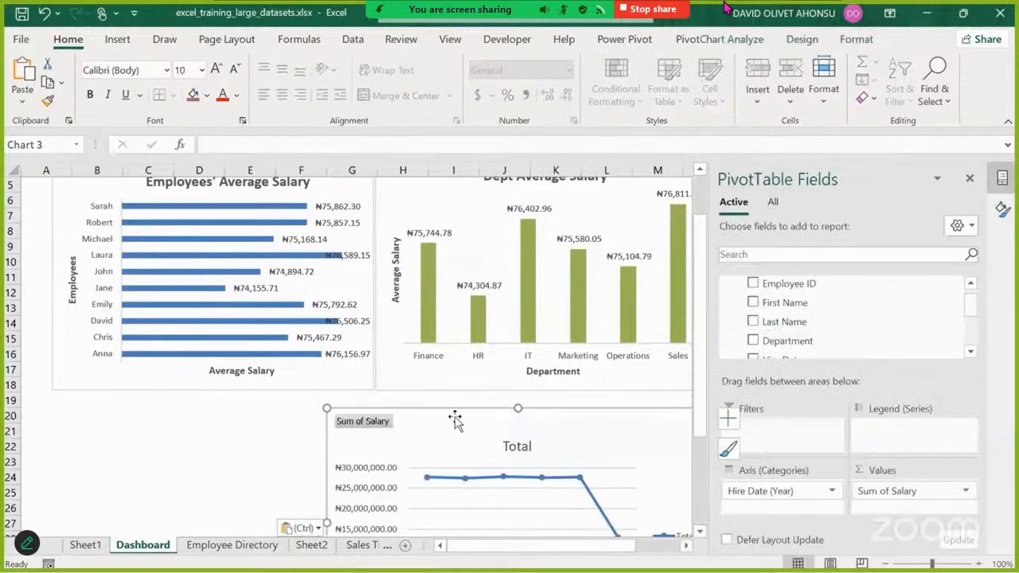
pyautogui.moveTo(371, 407); pyautogui.dragTo(319, 400)
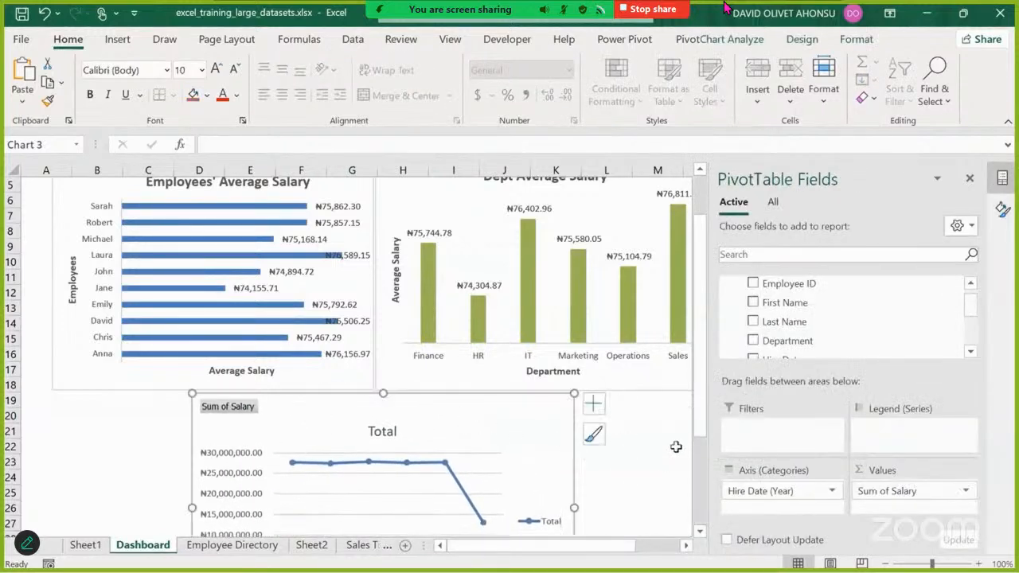
# Step: Change the line chart's title to "Salary Trend" and make it bold
pyautogui.scroll(-2, 701, 455)
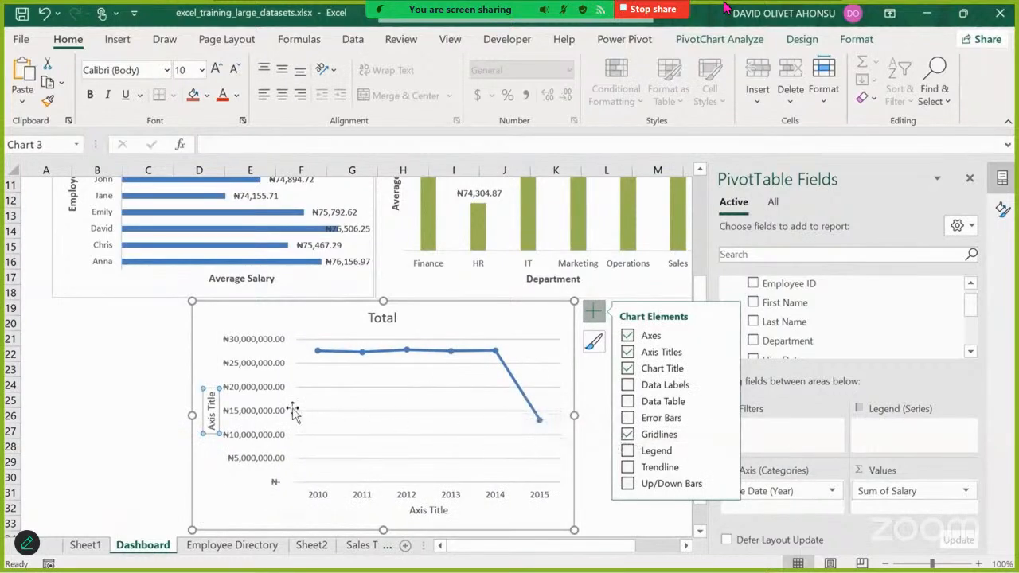
pyautogui.click(391, 319)
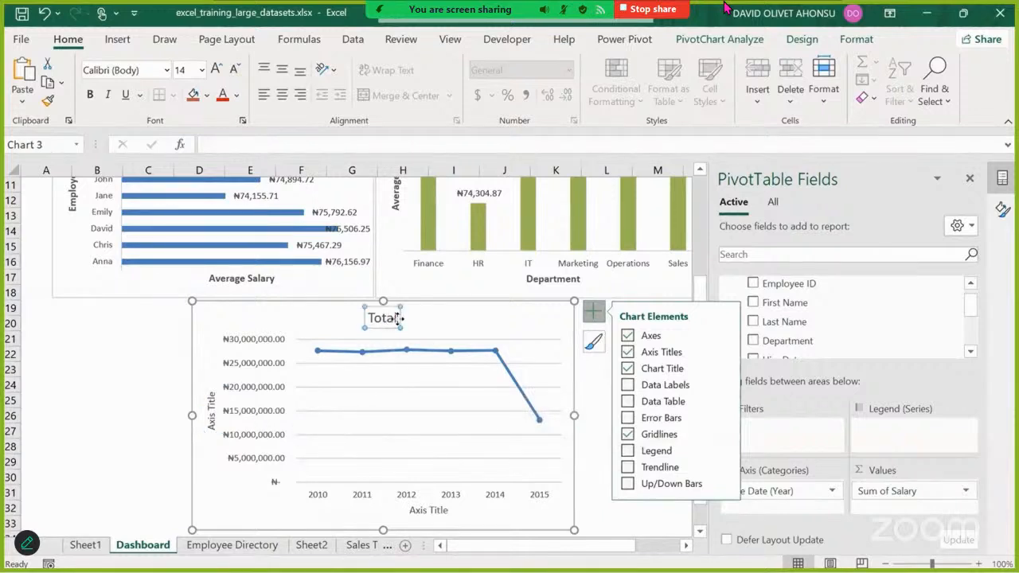
pyautogui.click(395, 318)
pyautogui.press('BackSpace')
pyautogui.press('BackSpace')
pyautogui.press('BackSpace')
pyautogui.press('BackSpace')
pyautogui.press('BackSpace')
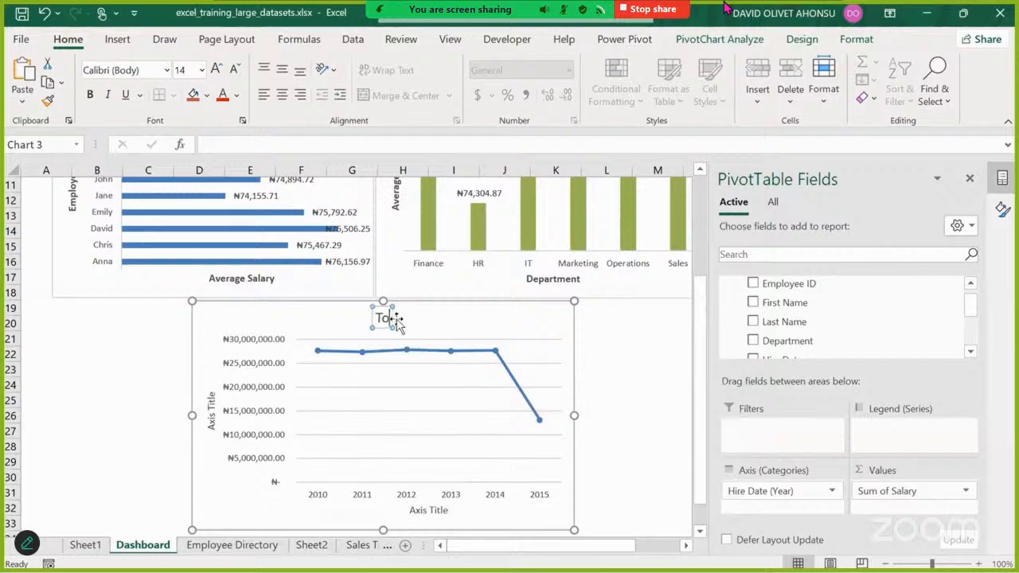
pyautogui.write('Sal')
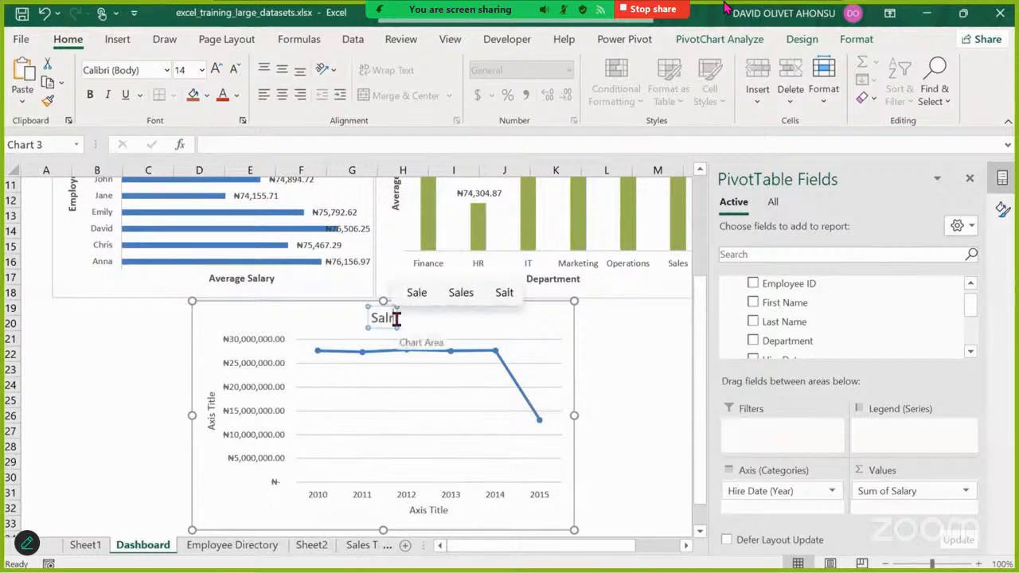
pyautogui.write('a')
pyautogui.press('BackSpace')
pyautogui.write('a')
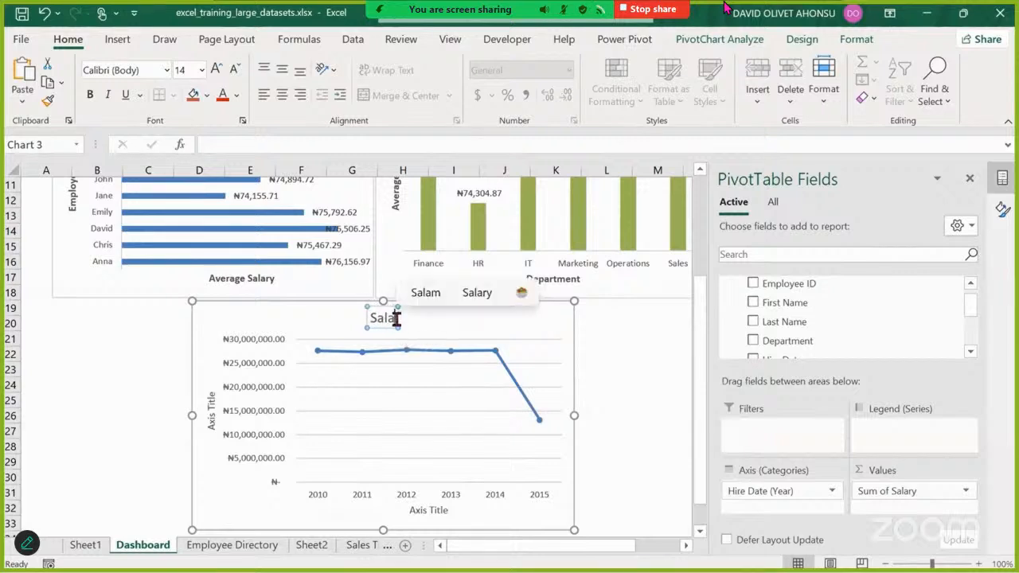
pyautogui.write('ry Trend')
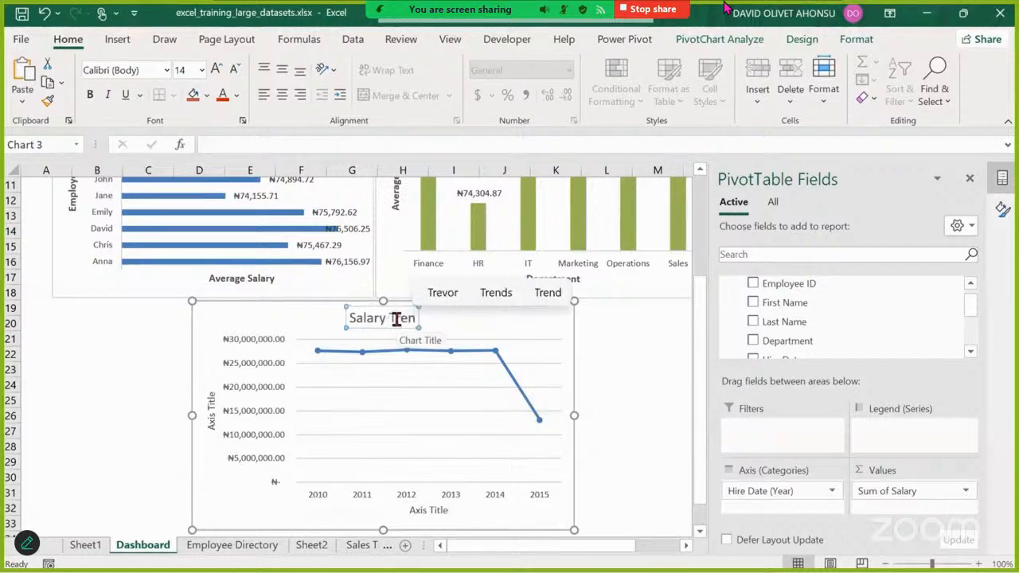
pyautogui.click(423, 327)
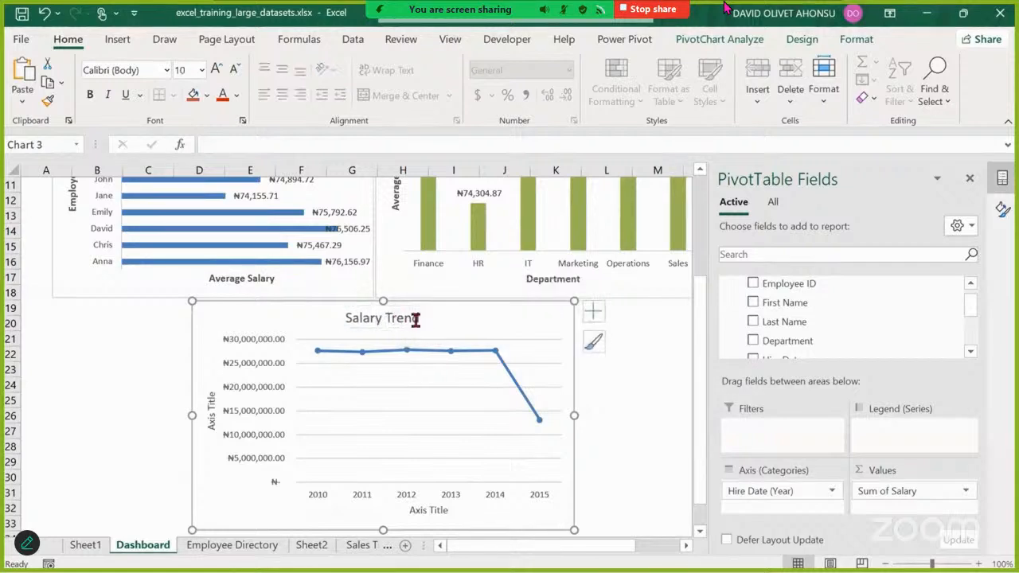
pyautogui.click(416, 319)
pyautogui.hotkey('ctrl', 'b')
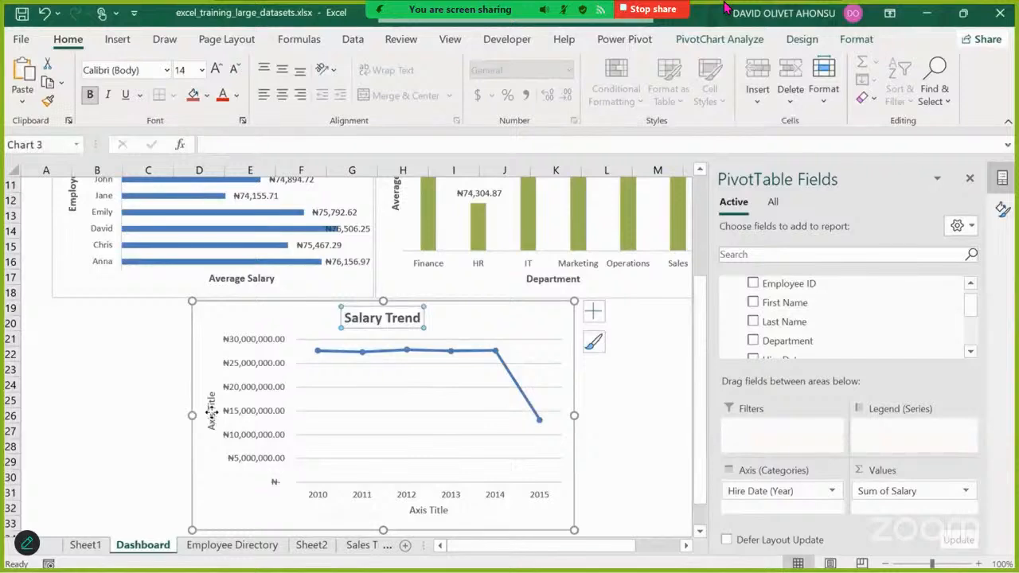
# Step: Change the vertical axis title of the Salary Trend chart to "Salary" and make it bold
pyautogui.click(212, 413)
pyautogui.tripleClick(212, 412)
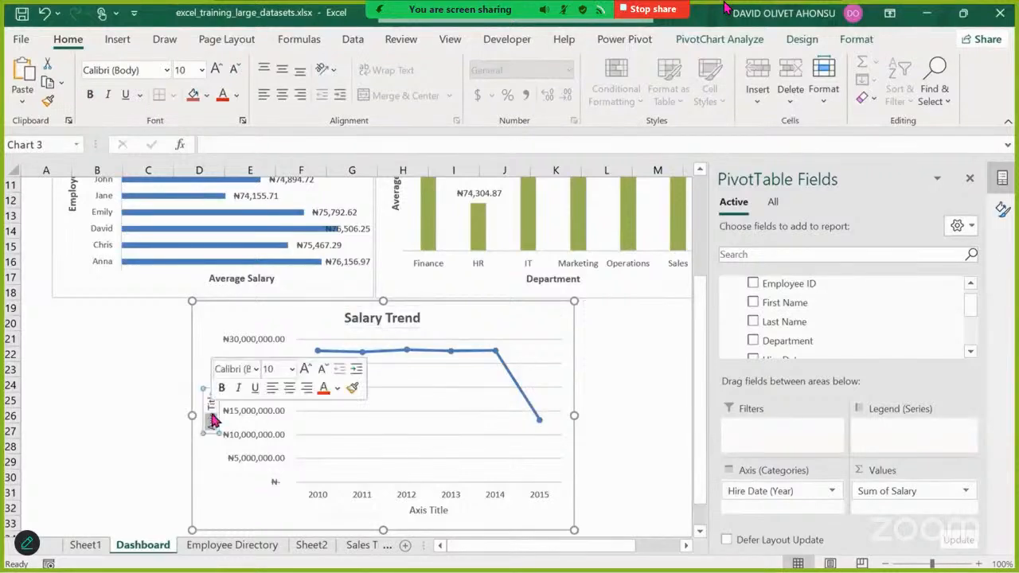
pyautogui.press('BackSpace')
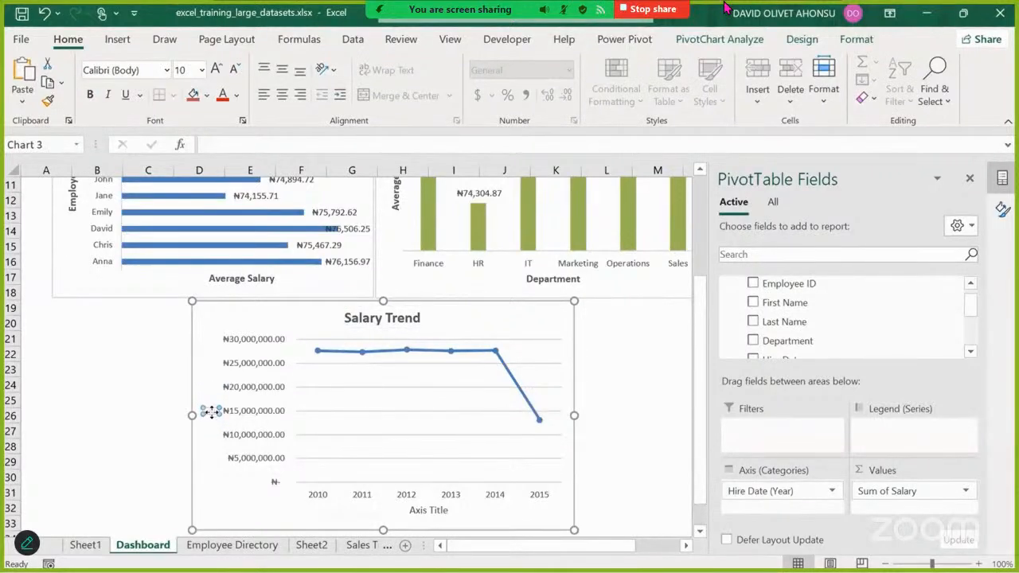
pyautogui.write('Sala')
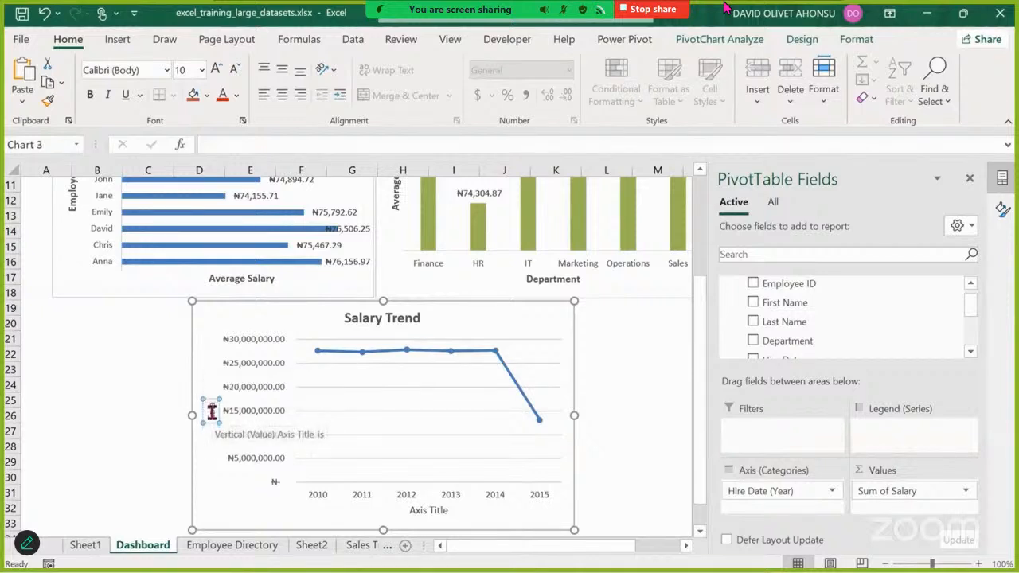
pyautogui.write('ry')
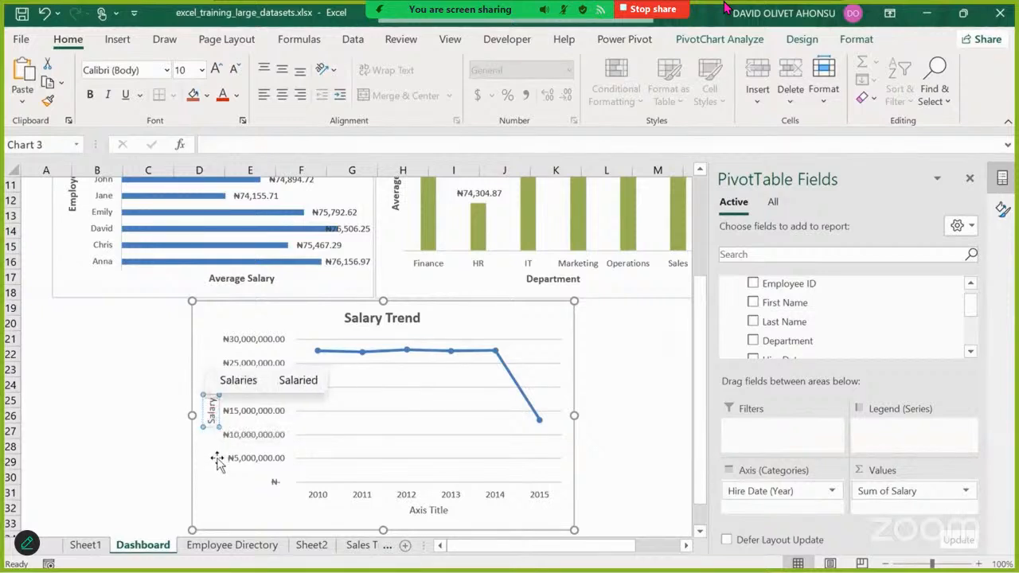
pyautogui.click(221, 471)
pyautogui.click(211, 421)
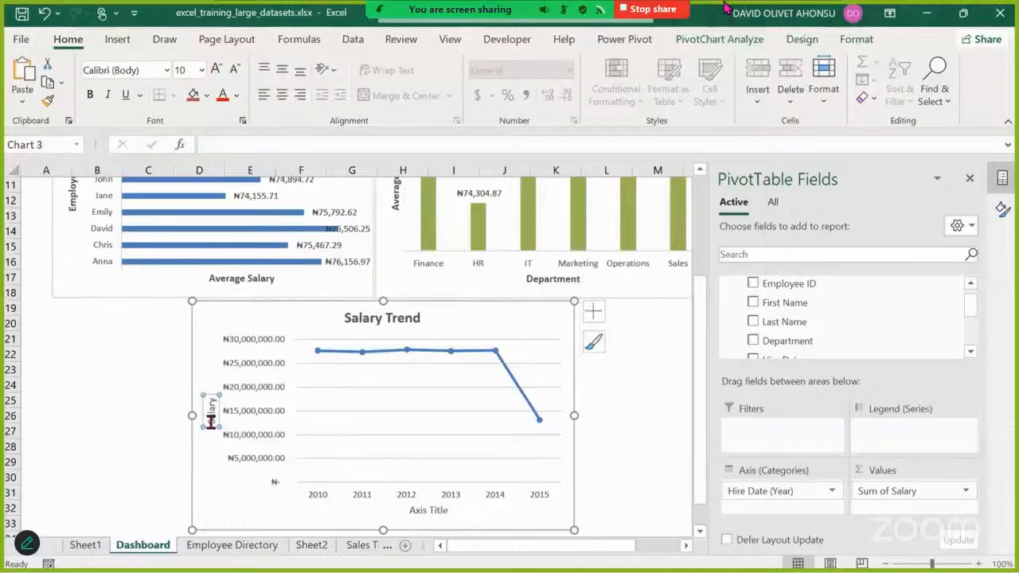
pyautogui.hotkey('ctrl', 'b')
# Step: Change the horizontal axis title of the Salary Trend chart to "Year" and make the chart slightly narrower
pyautogui.doubleClick(430, 510)
pyautogui.press('BackSpace')
pyautogui.press('BackSpace')
pyautogui.press('BackSpace')
pyautogui.press('BackSpace')
pyautogui.press('BackSpace')
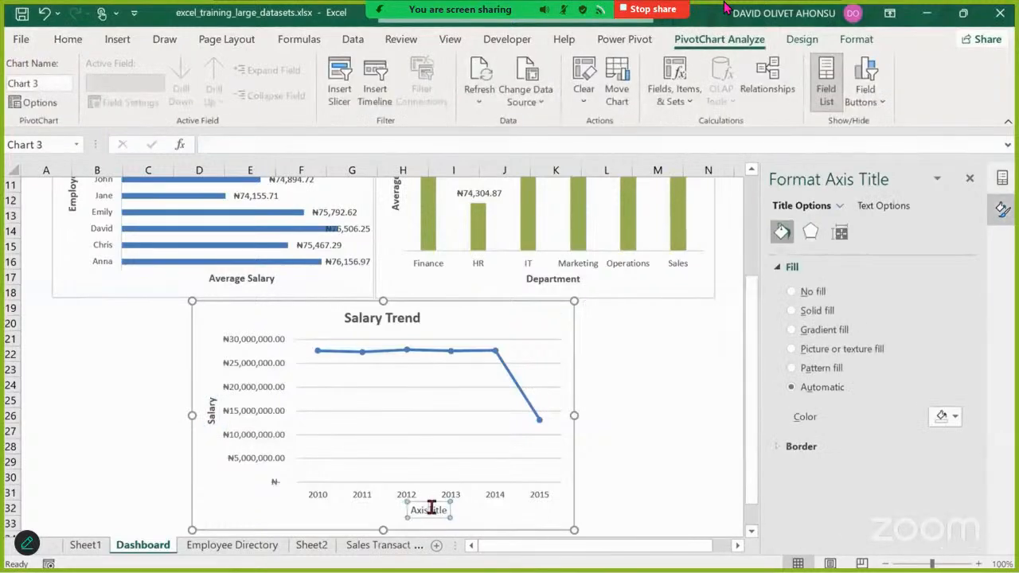
pyautogui.press('Delete')
pyautogui.press('Delete')
pyautogui.press('Delete')
pyautogui.press('Delete')
pyautogui.press('Delete')
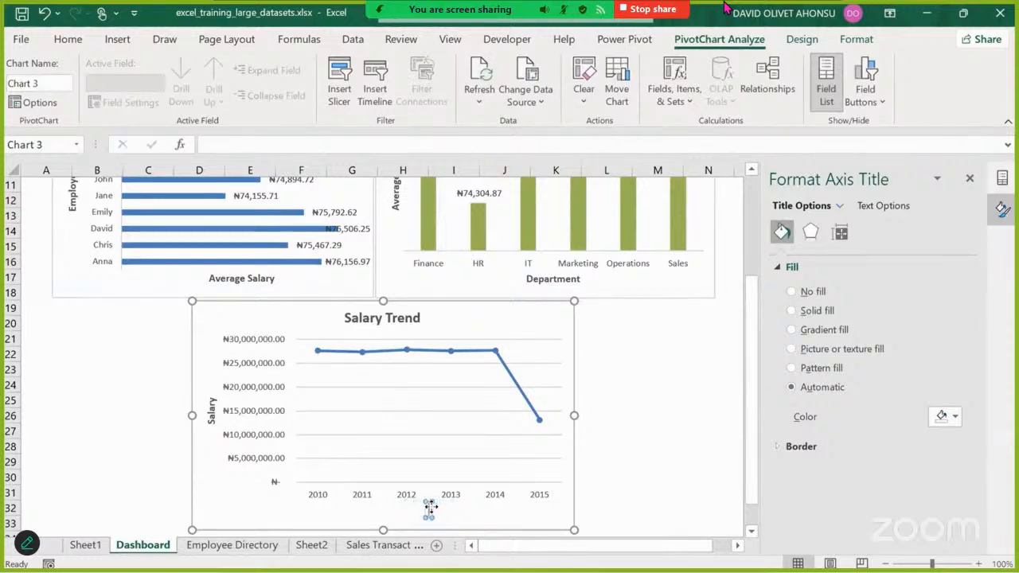
pyautogui.write('Year')
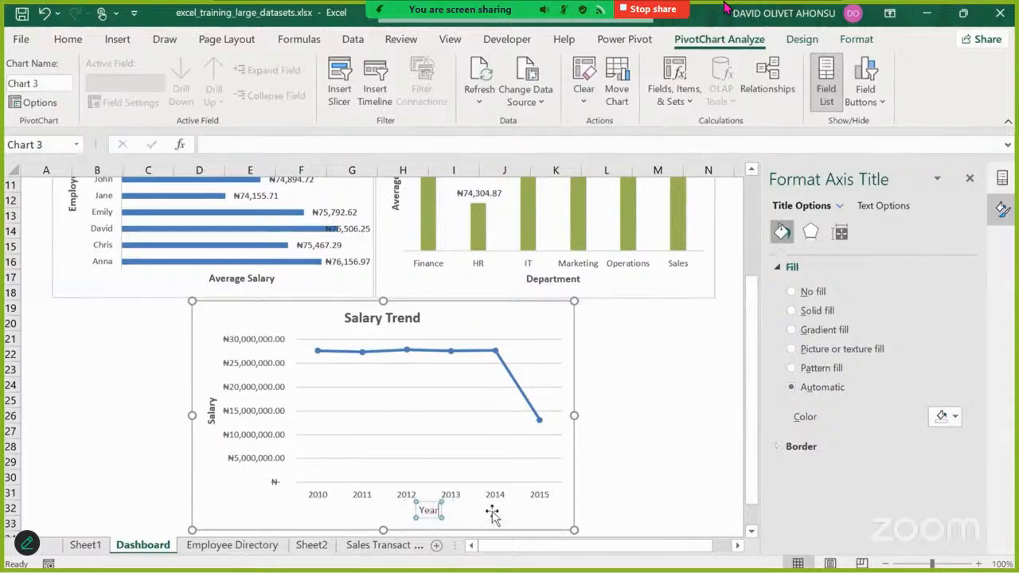
pyautogui.click(432, 513)
pyautogui.click(430, 510)
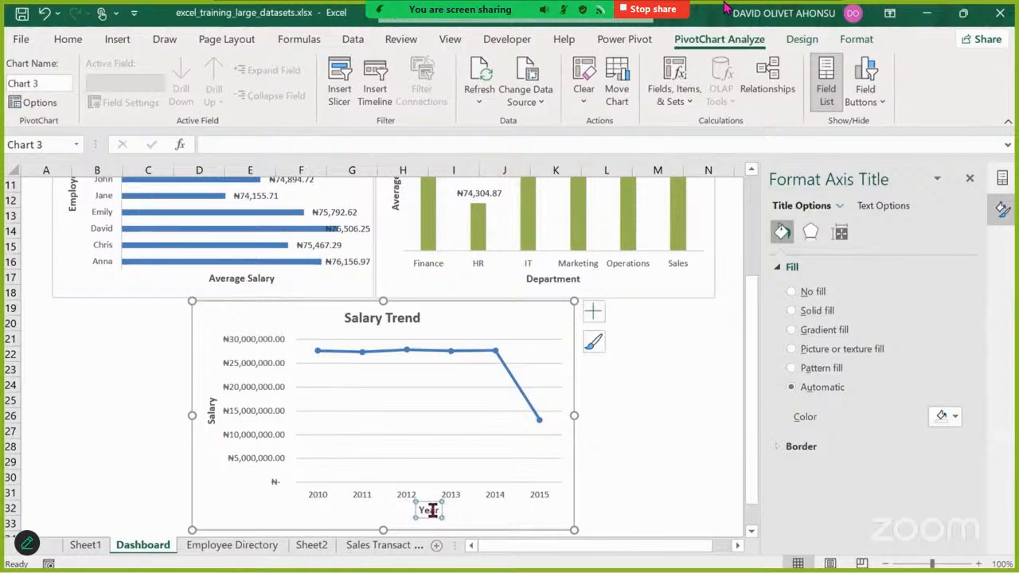
pyautogui.click(573, 528)
# Step: Insert a wide text box above the two average salary charts and enter the heading "Company Salary Report"
pyautogui.scroll(3, 386, 207)
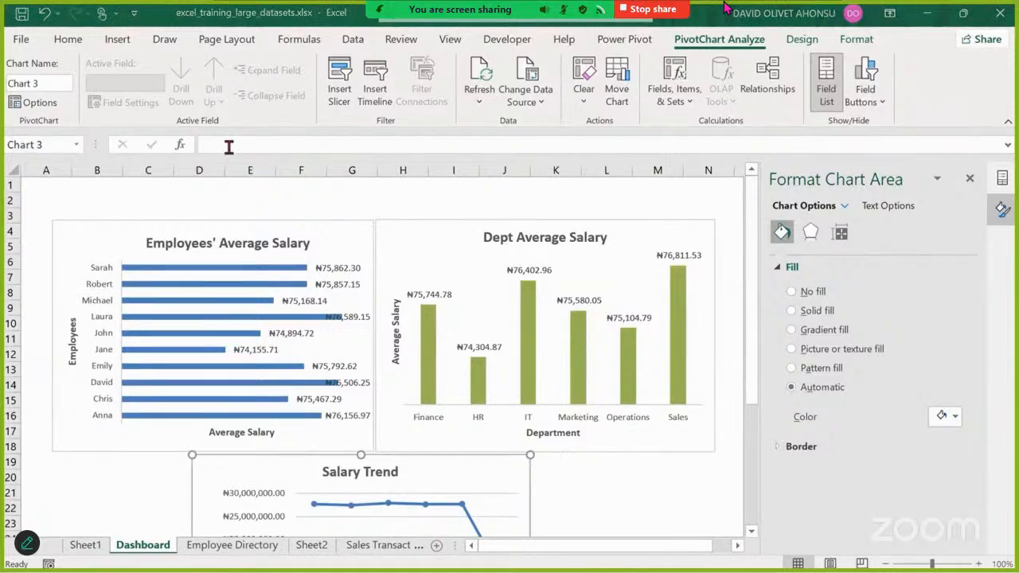
pyautogui.click(118, 40)
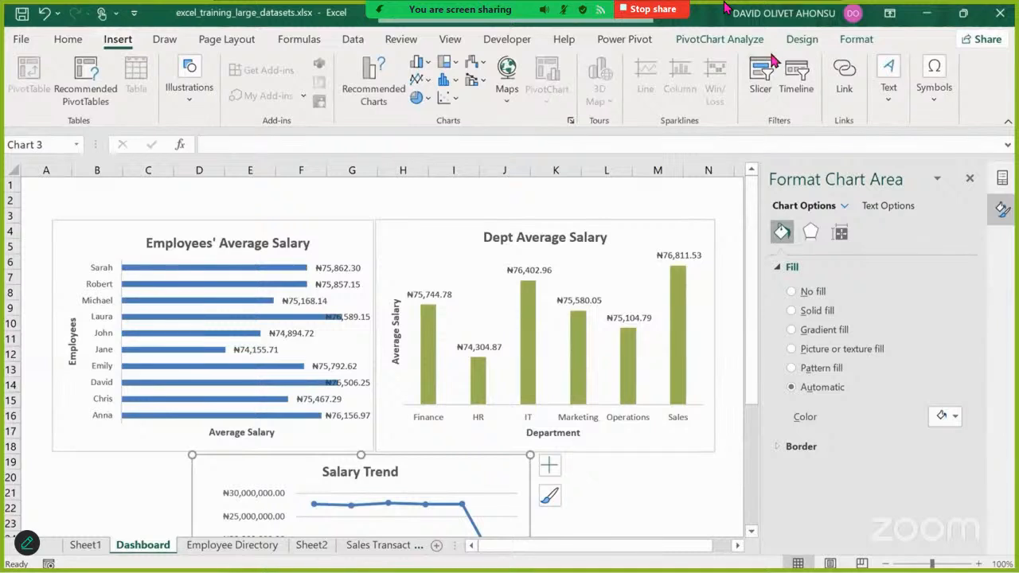
pyautogui.click(890, 104)
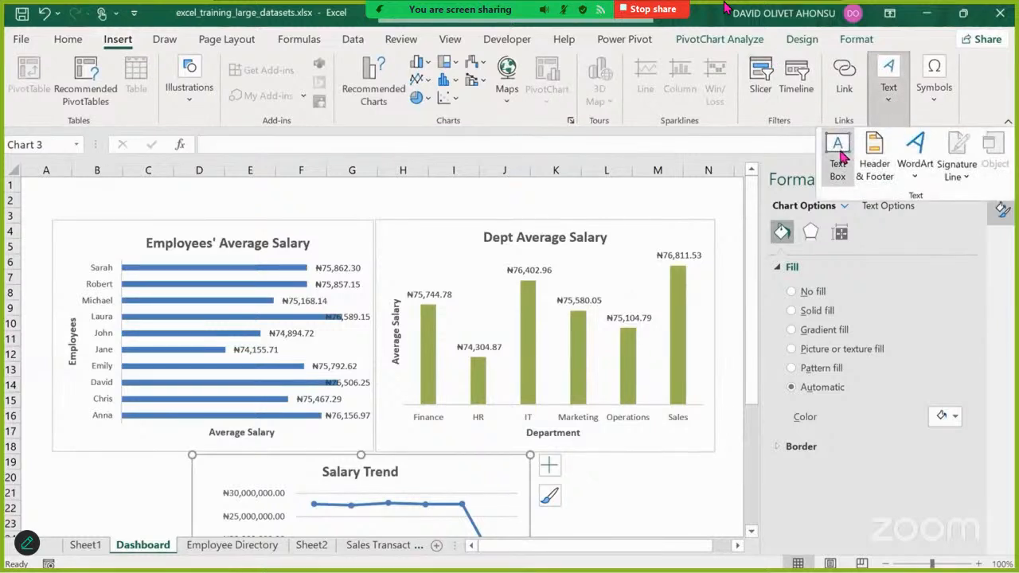
pyautogui.click(841, 156)
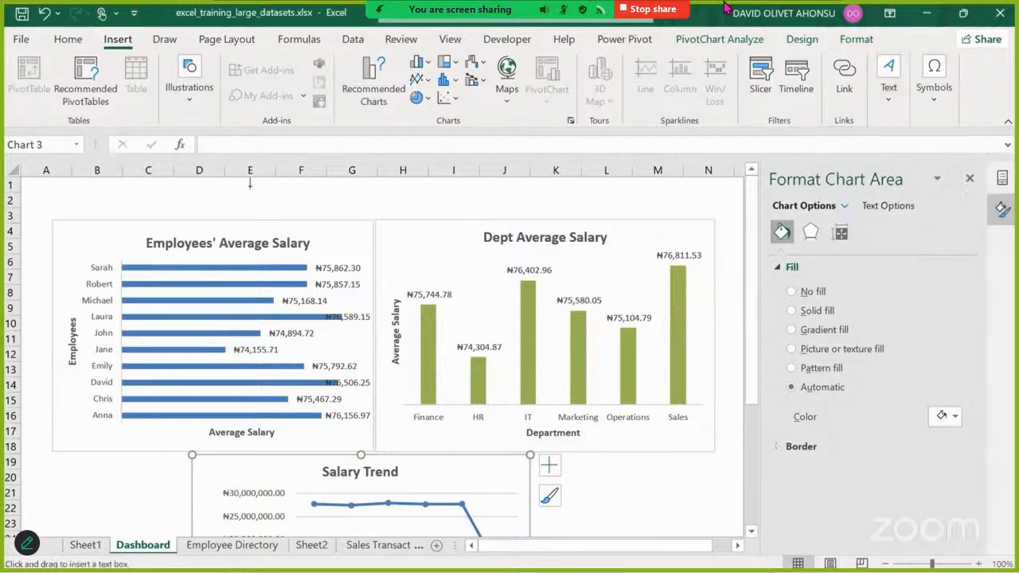
pyautogui.moveTo(191, 187); pyautogui.dragTo(606, 212)
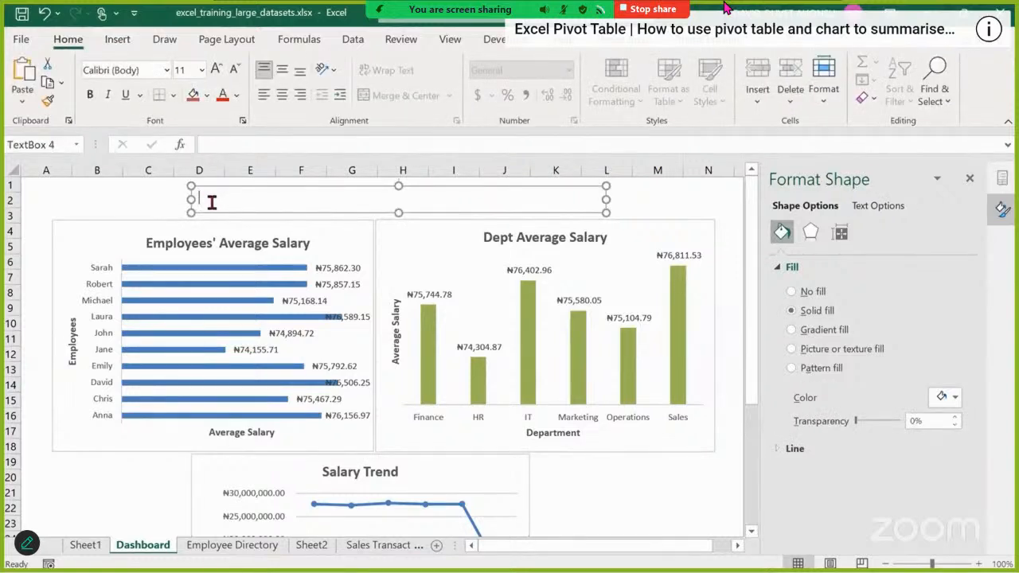
pyautogui.write('Com')
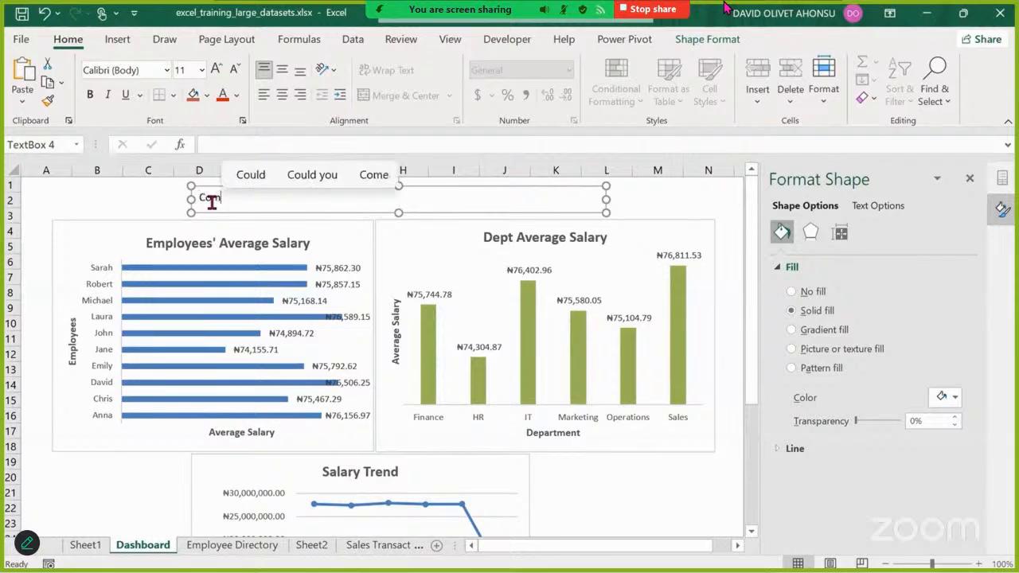
pyautogui.write('pany Sa')
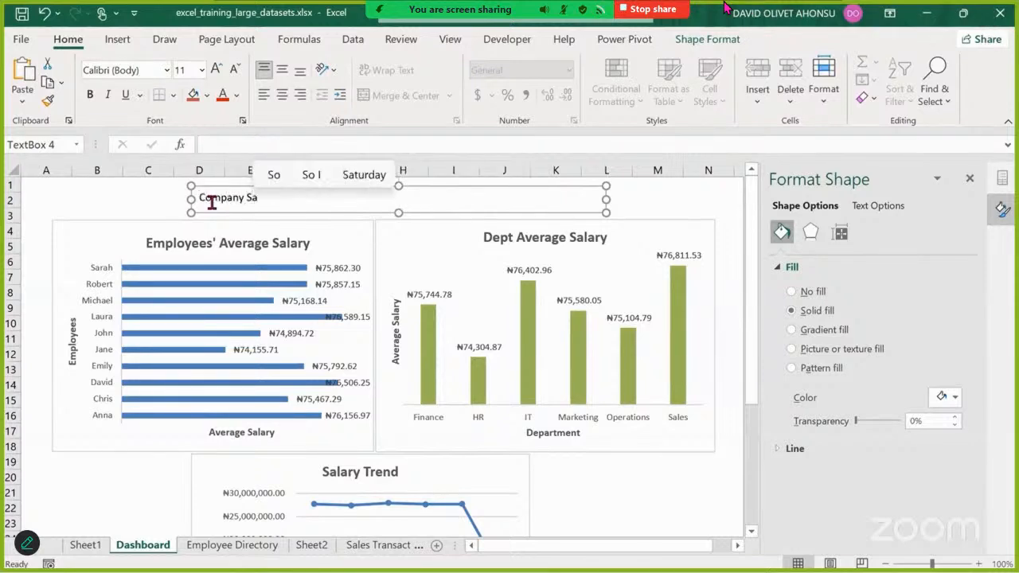
pyautogui.write('lary ')
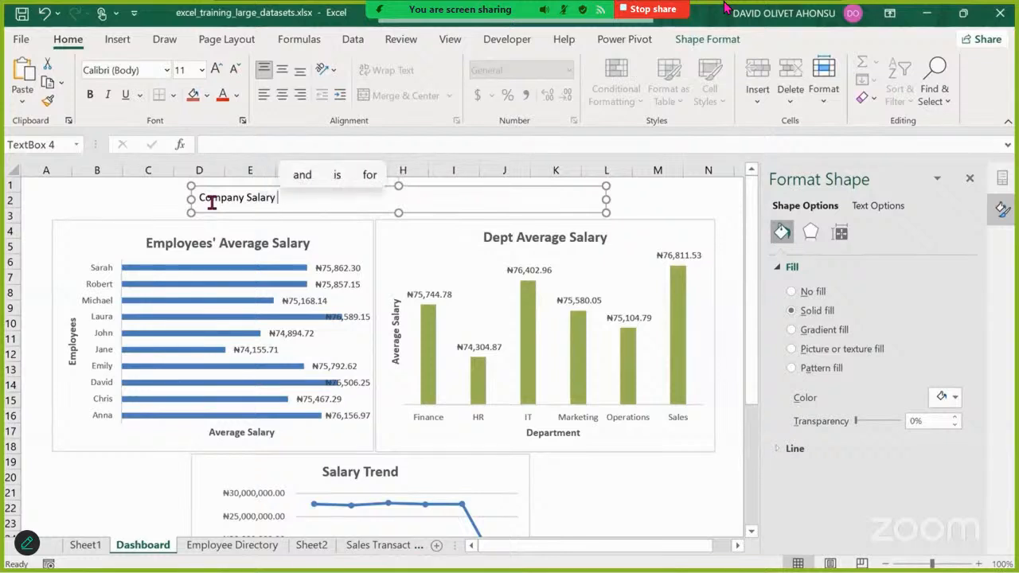
pyautogui.write('Report')
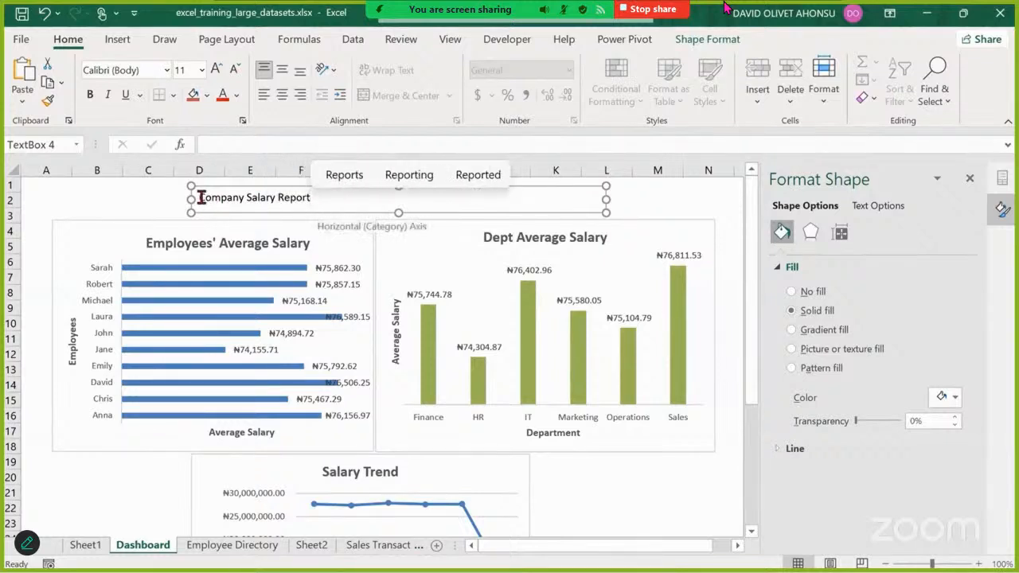
# Step: Center the heading text horizontally and narrow the text box from both sides to fit around it
pyautogui.click(282, 94)
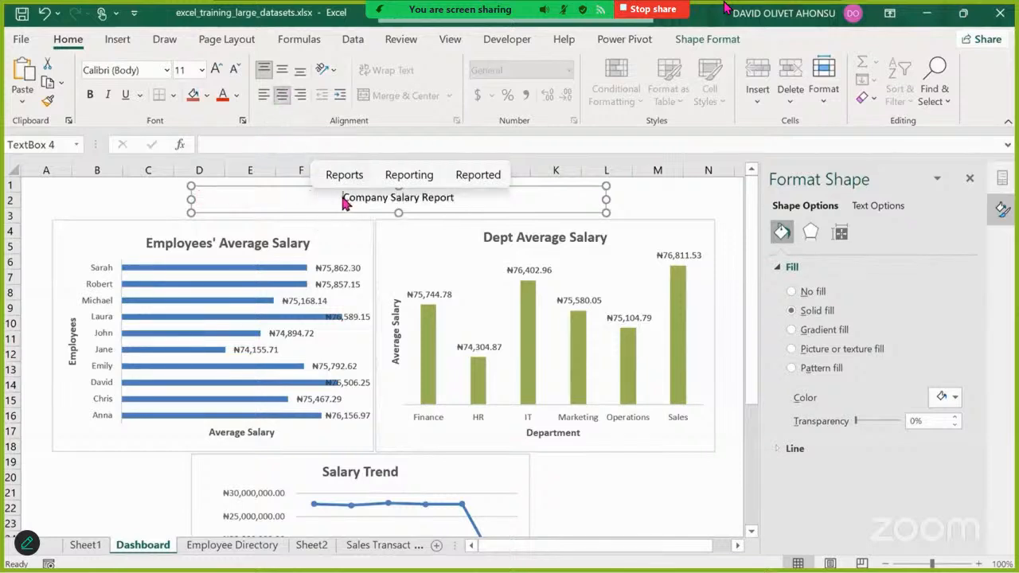
pyautogui.hotkey('ctrl', 'z')
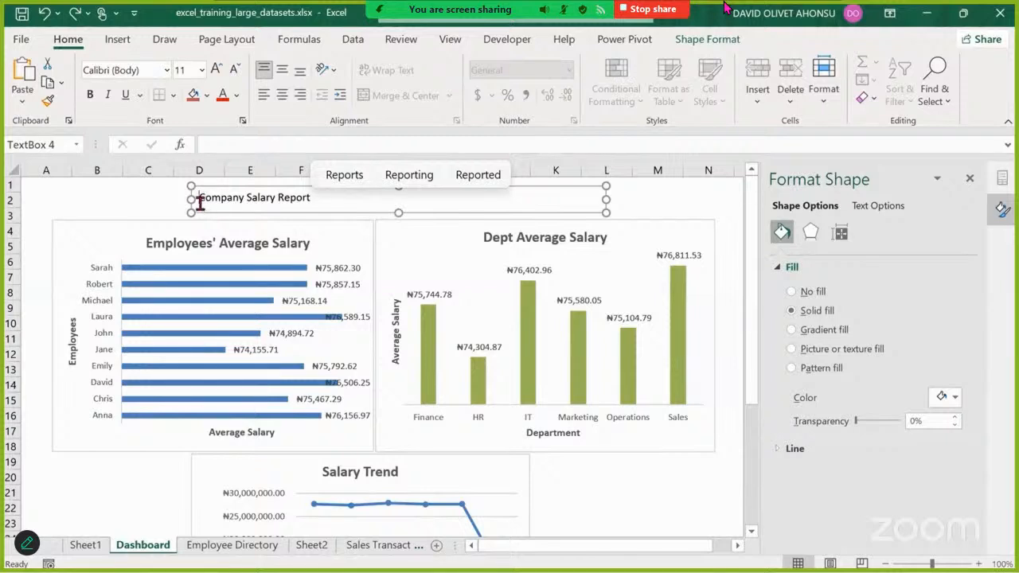
pyautogui.click(284, 96)
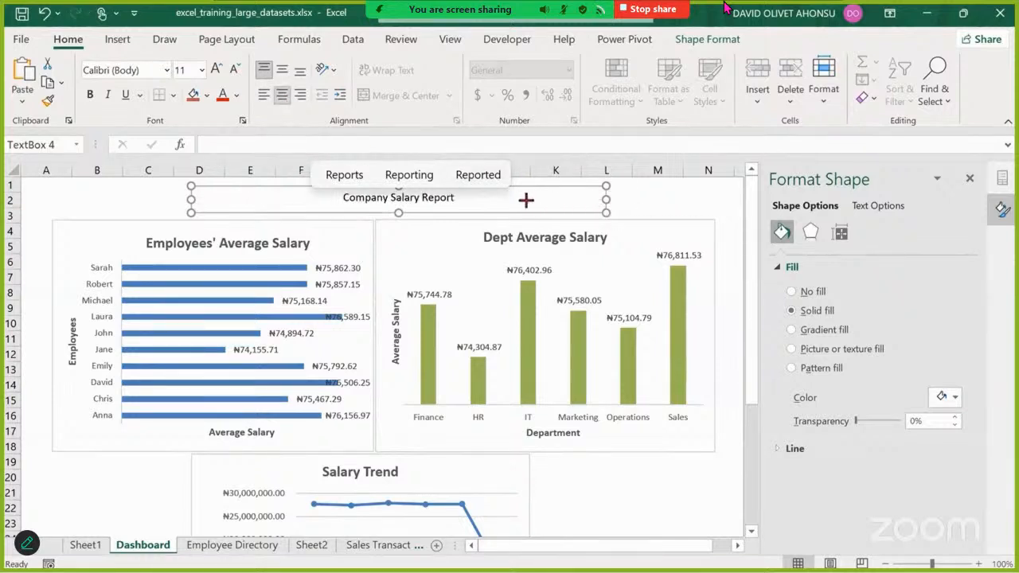
pyautogui.moveTo(525, 200); pyautogui.dragTo(454, 200)
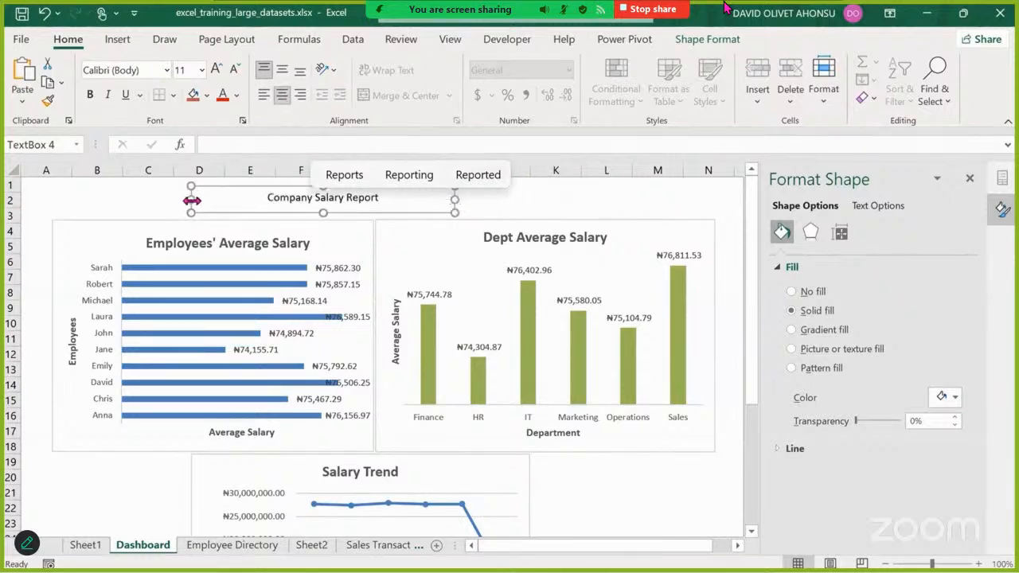
pyautogui.moveTo(191, 200); pyautogui.dragTo(268, 200)
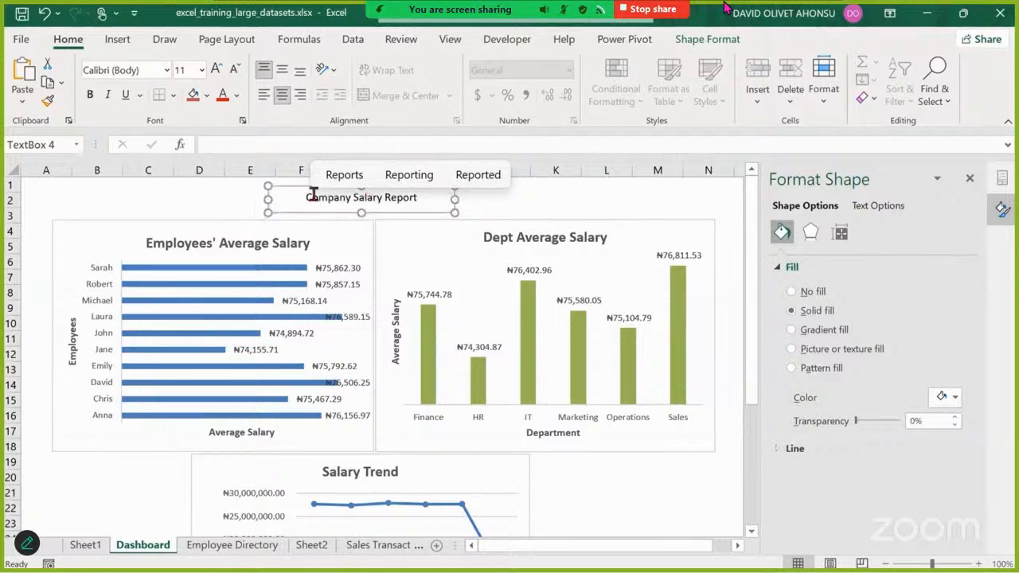
# Step: Nudge the heading text box sideways until it sits centered above the gap between the two average salary charts
pyautogui.press('Right')
pyautogui.press('Right')
pyautogui.press('Right')
pyautogui.press('Right')
pyautogui.press('Right')
pyautogui.press('Right')
pyautogui.press('Right')
pyautogui.press('Right')
pyautogui.press('Right')
pyautogui.press('Right')
pyautogui.press('Right')
pyautogui.press('Right')
pyautogui.press('Right')
pyautogui.press('Right')
pyautogui.press('Right')
pyautogui.press('Right')
pyautogui.press('Right')
pyautogui.press('Right')
pyautogui.press('Right')
pyautogui.press('Right')
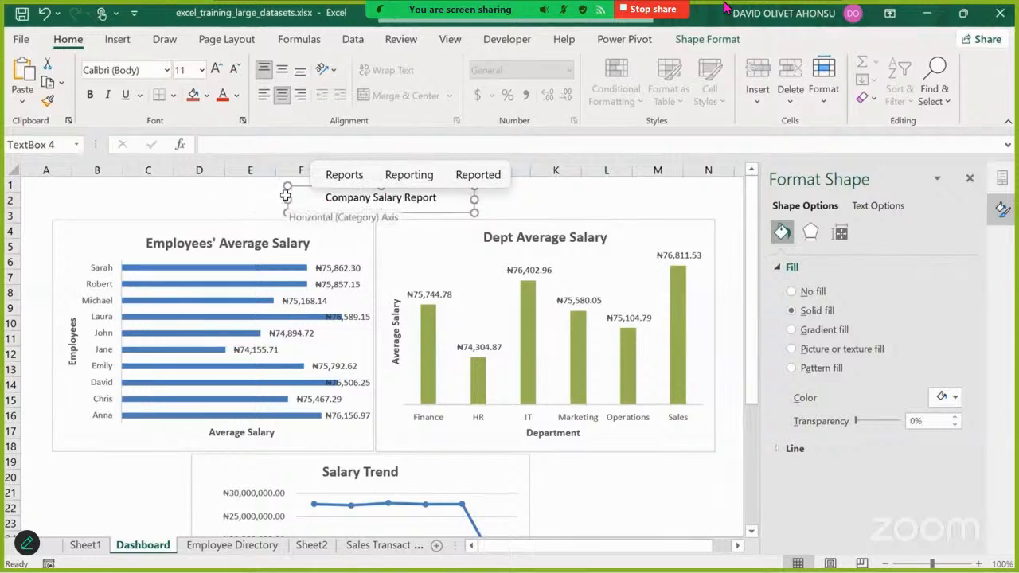
pyautogui.press('Left')
pyautogui.press('Left')
pyautogui.press('Left')
pyautogui.press('Left')
pyautogui.press('Left')
pyautogui.press('Left')
pyautogui.press('Left')
pyautogui.press('Left')
pyautogui.press('Left')
pyautogui.press('Left')
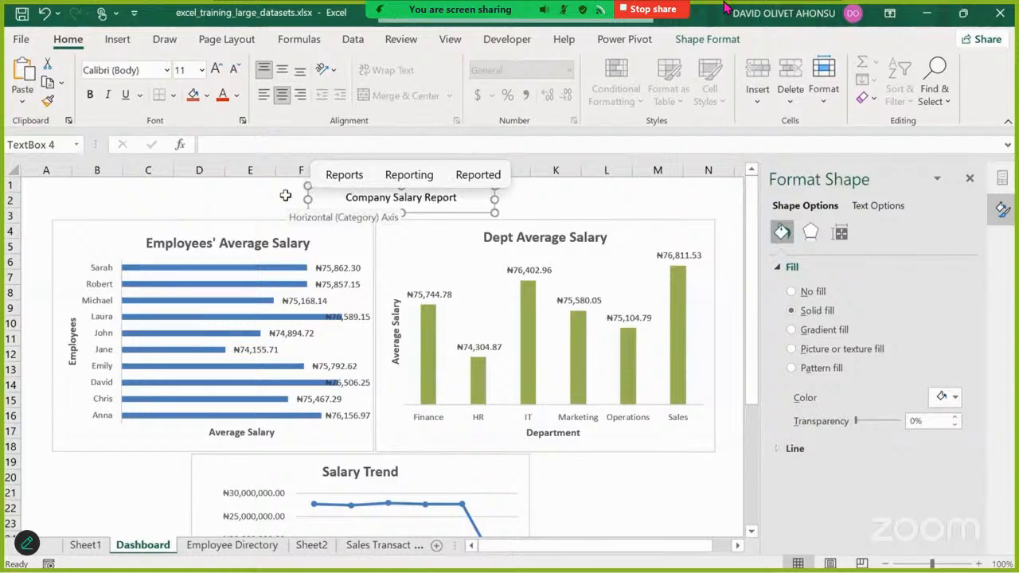
pyautogui.press('Left')
pyautogui.press('Left')
pyautogui.press('Left')
pyautogui.press('Left')
pyautogui.press('Left')
pyautogui.press('Left')
pyautogui.press('Left')
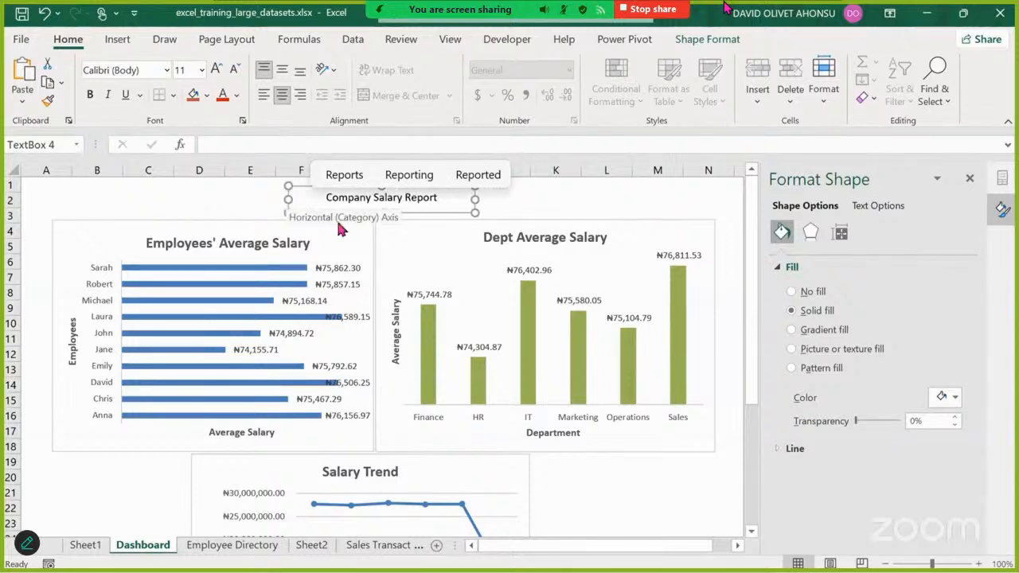
# Step: Make the "Company Salary Report" heading bold and set its font size to 18
pyautogui.click(90, 95)
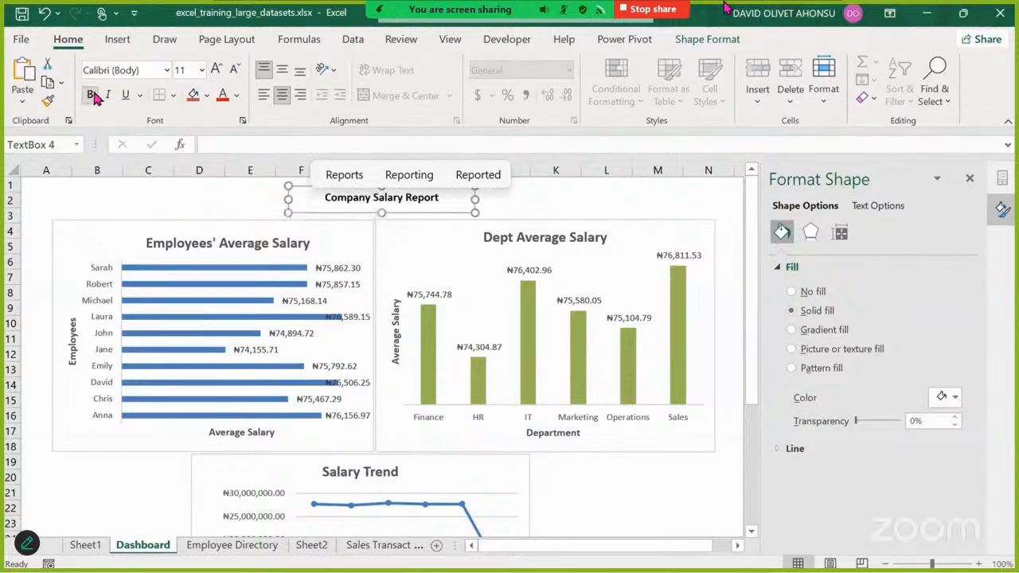
pyautogui.click(202, 70)
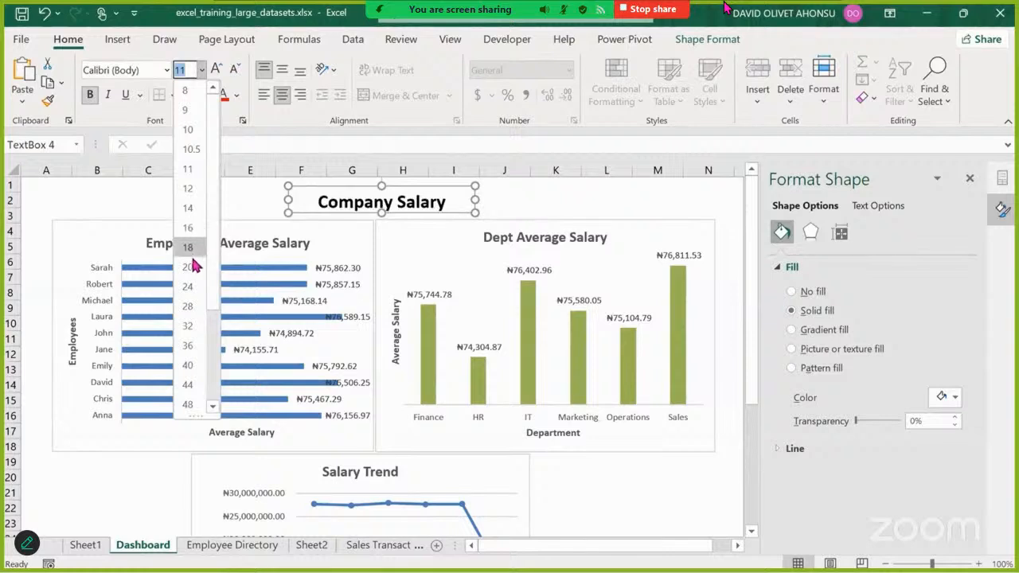
pyautogui.click(192, 251)
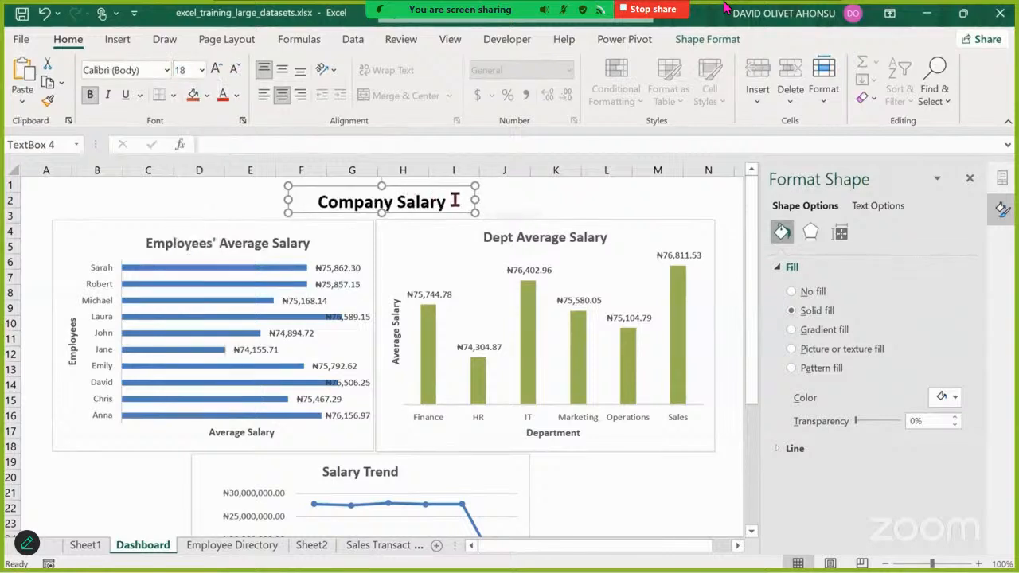
# Step: Widen the heading text box so the full title fits on one line, and shift it slightly to the left
pyautogui.moveTo(474, 199); pyautogui.dragTo(562, 198)
pyautogui.press('Left')
pyautogui.press('Left')
pyautogui.press('Left')
pyautogui.press('Left')
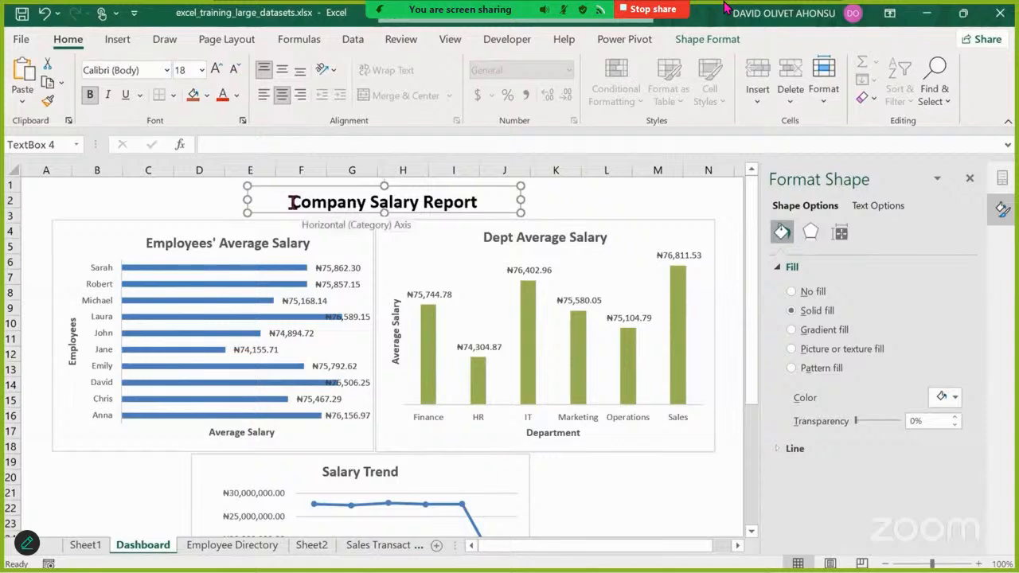
# Step: Format the heading with blue text, middle vertical alignment and a Tan, Background 2 fill, and deselect the text box
pyautogui.moveTo(293, 203); pyautogui.dragTo(478, 202)
pyautogui.click(206, 95)
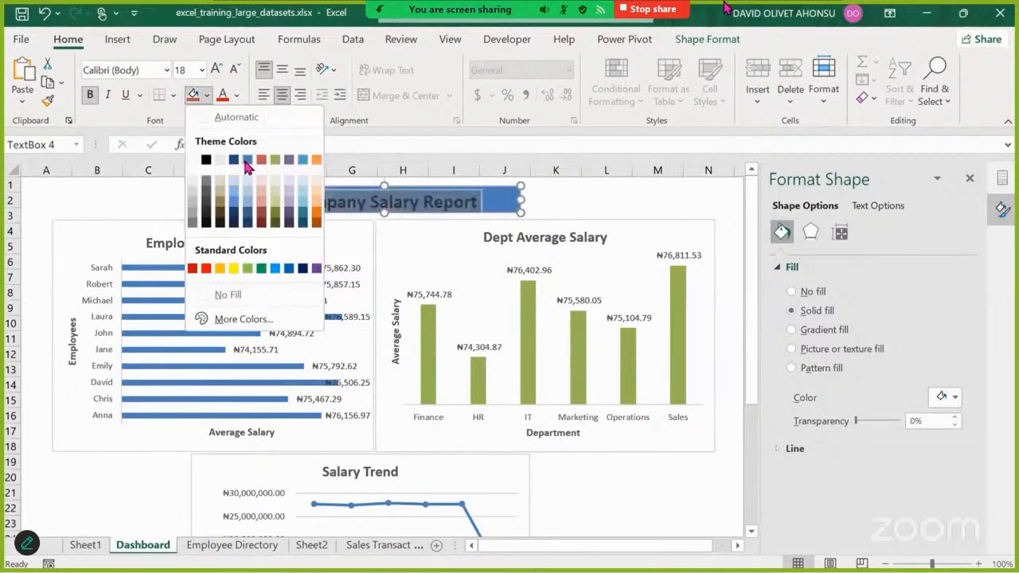
pyautogui.click(238, 96)
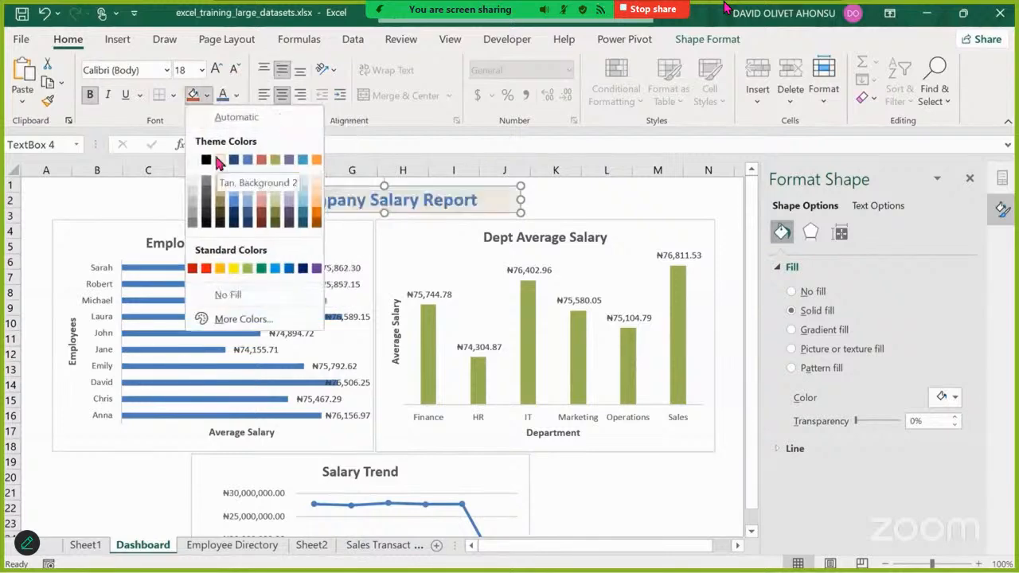
pyautogui.click(220, 160)
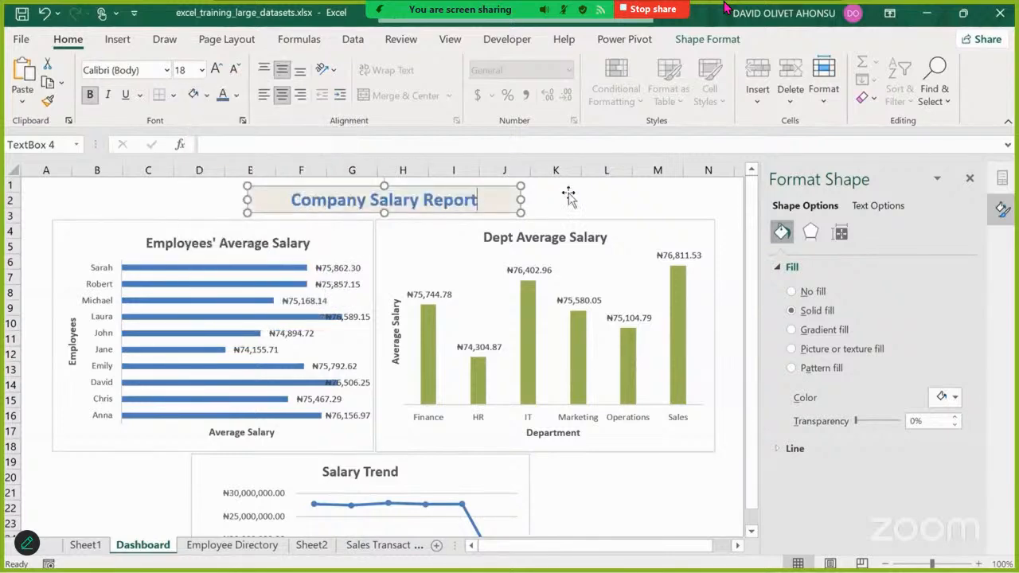
pyautogui.click(568, 196)
pyautogui.click(619, 201)
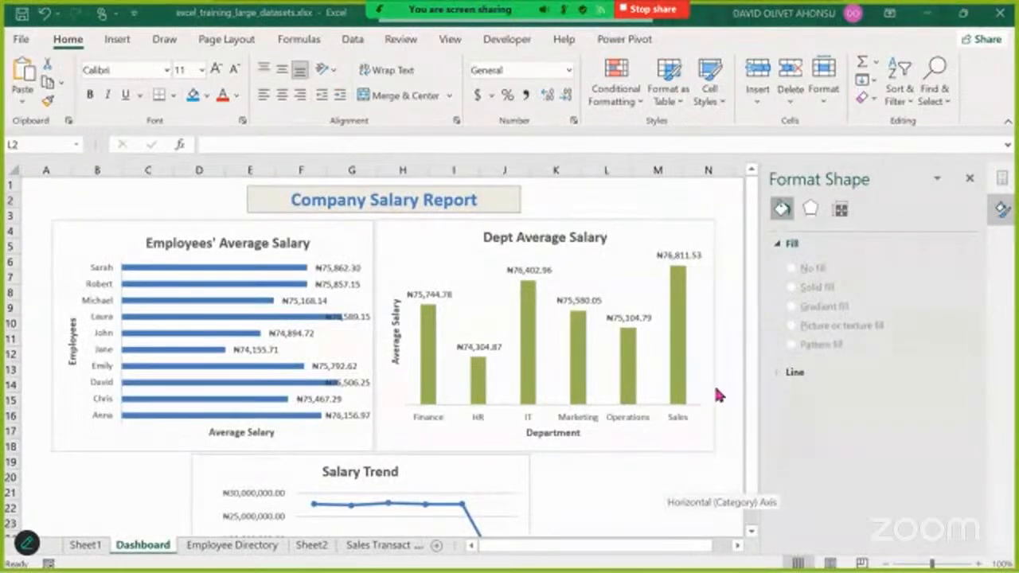
pyautogui.click(655, 10)
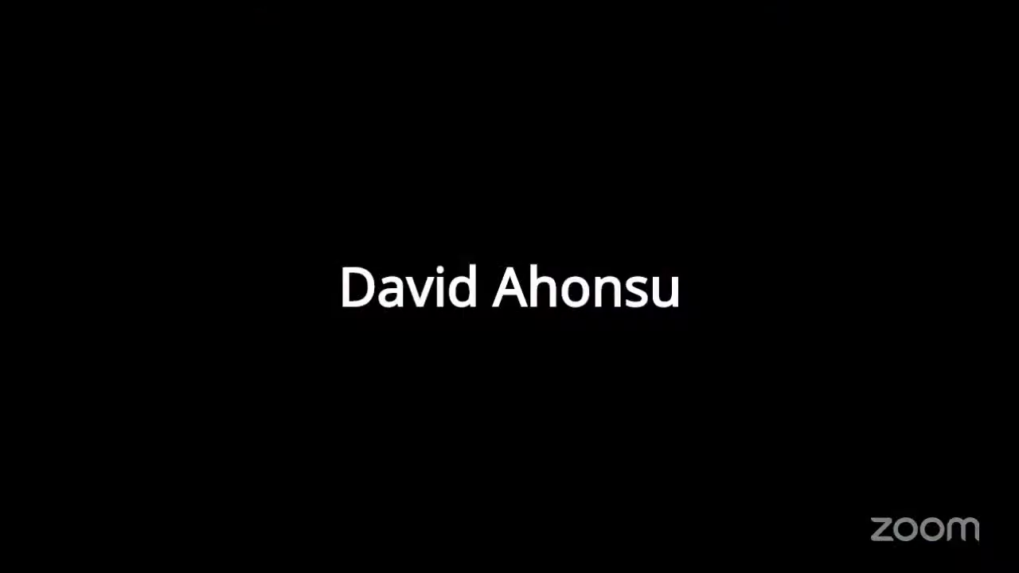